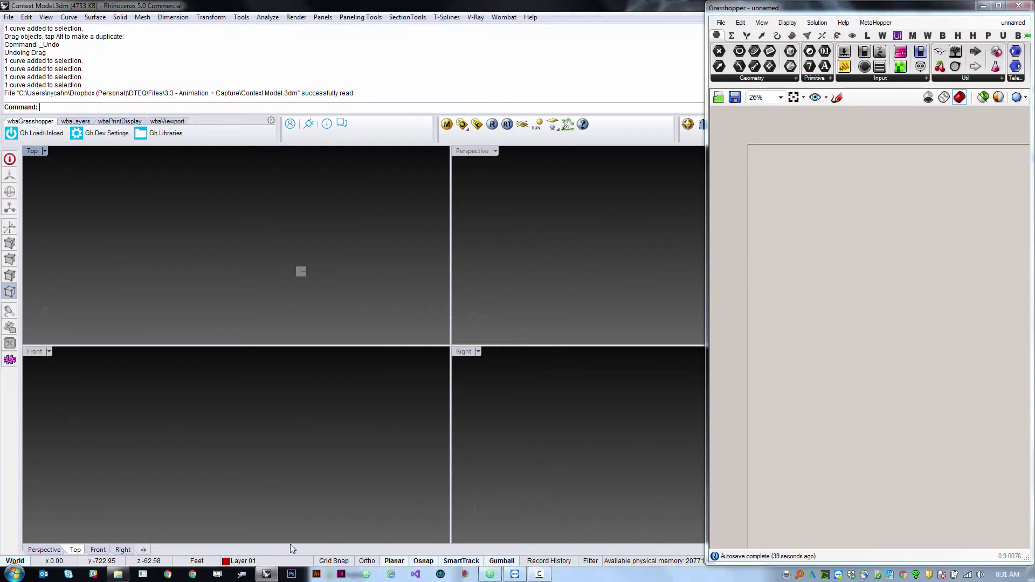
- Open the Grasshopper definition "3.1 - animations-BEGIN.gh" from the "3.3 - Animation + Capture" folder
click(118, 572)
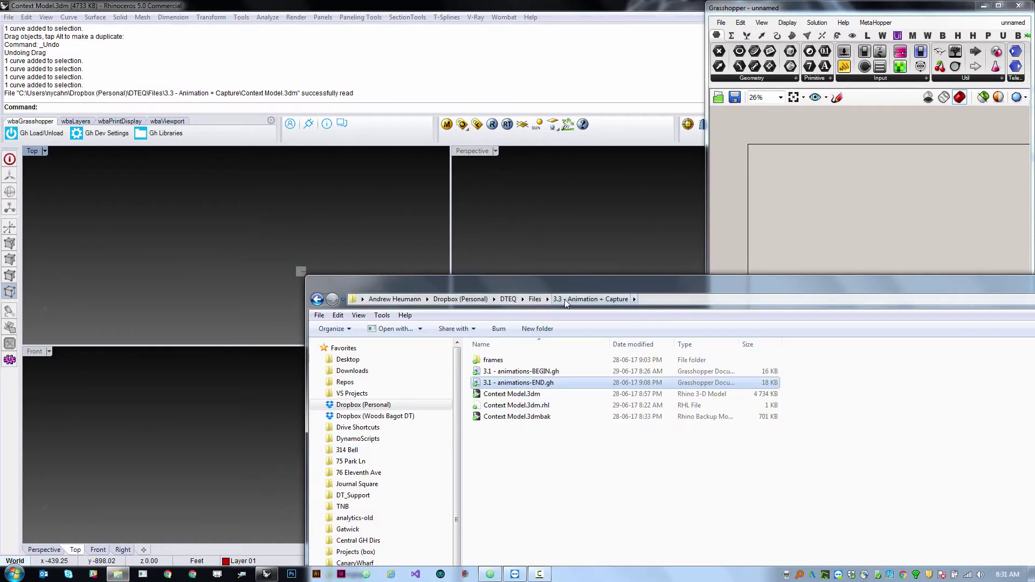
click(578, 489)
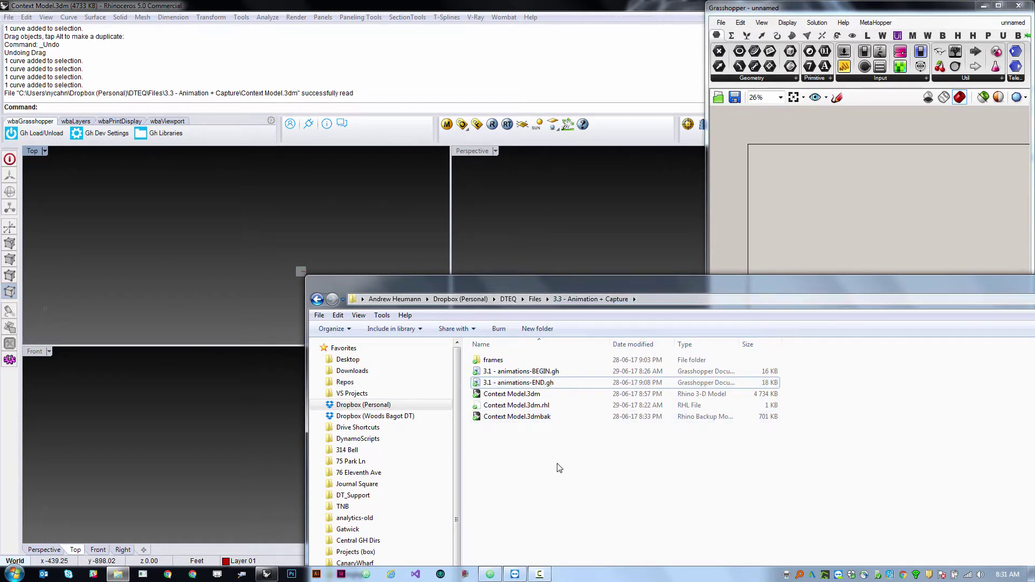
click(493, 372)
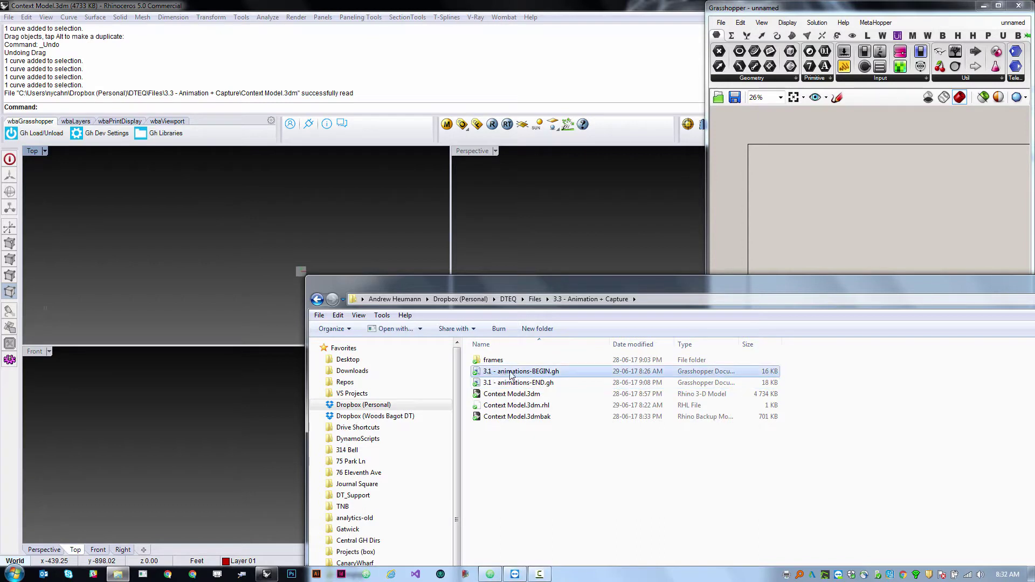
drag(515, 373, 788, 208)
click(788, 209)
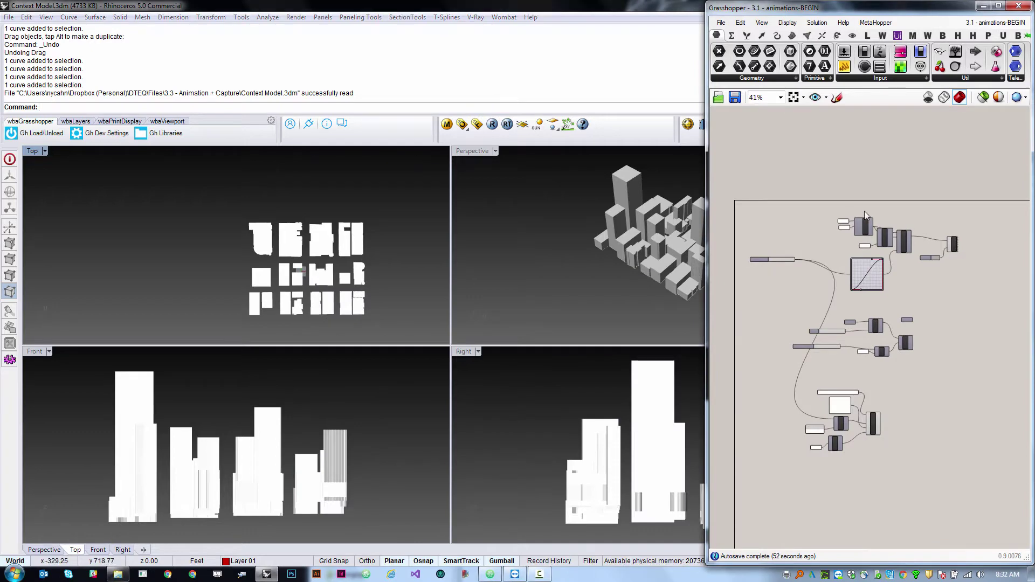
- Examine the definition from the geometry pipeline through Box and Scale NU to the preview, and the slider driving the graph
scroll(904, 212, up, 6)
drag(744, 204, 887, 337)
drag(881, 275, 866, 268)
scroll(908, 323, down, 5)
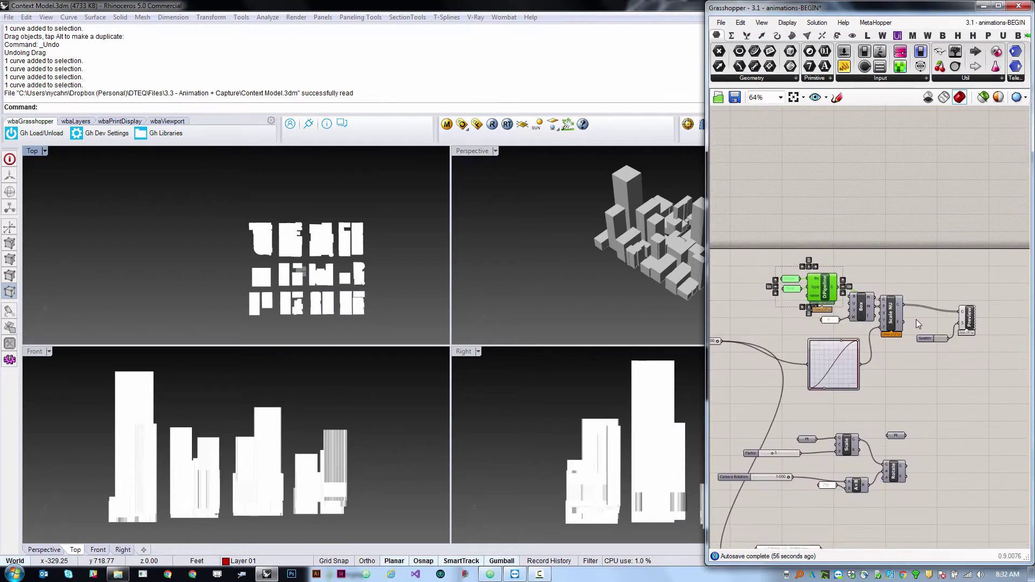
click(830, 339)
scroll(772, 338, down, 2)
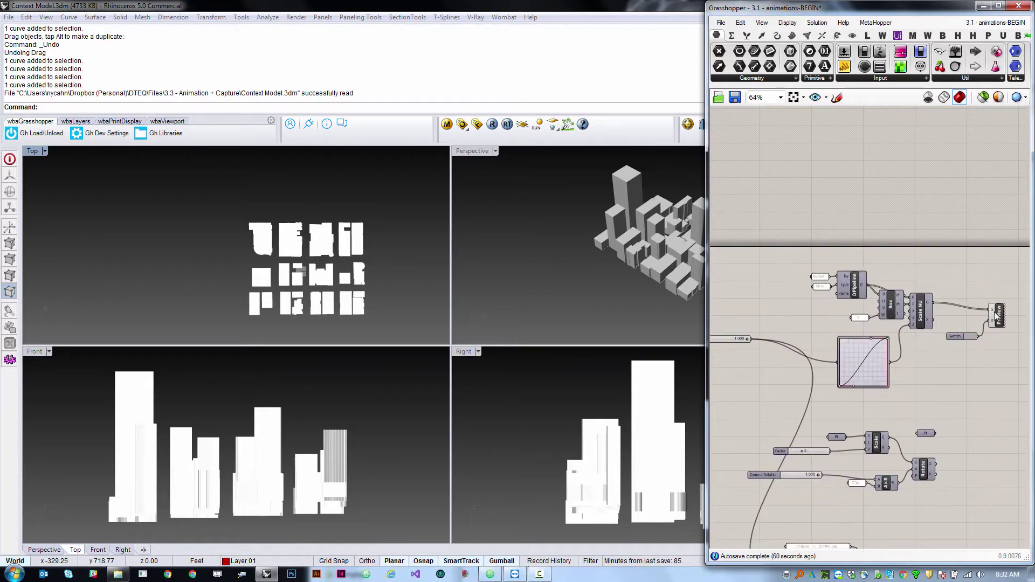
scroll(807, 335, up, 2)
scroll(806, 334, down, 2)
click(920, 310)
right_drag(787, 334, 852, 341)
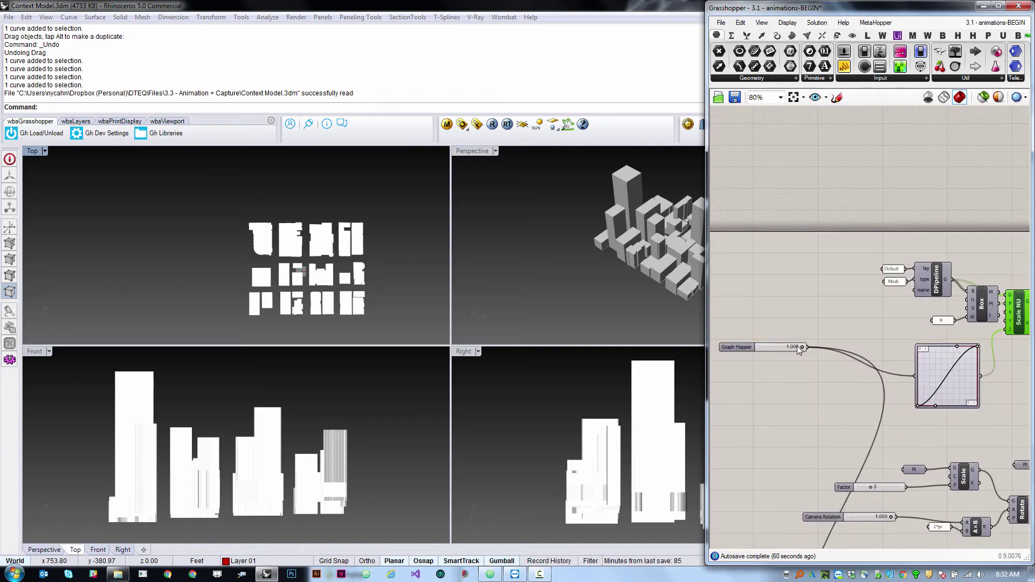
scroll(798, 353, down, 2)
scroll(804, 312, up, 5)
drag(807, 313, 904, 341)
- Maximize Rhino's Perspective viewport and try the Graph Mapper slider on the building model
click(526, 227)
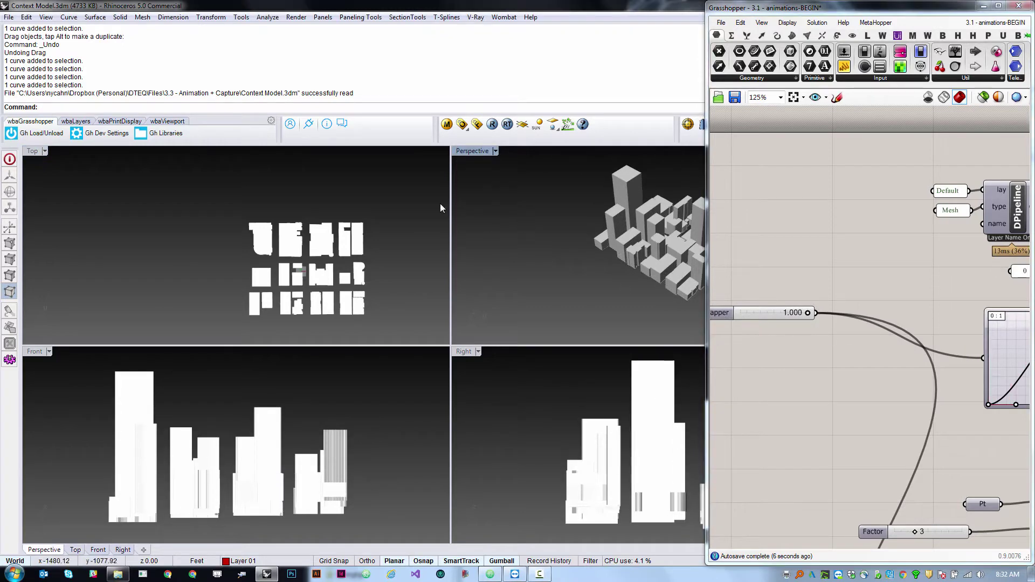
key(ctrl+m)
scroll(497, 276, up, 4)
mouse_move(808, 313)
mouse_down()
mouse_move(739, 313)
mouse_move(809, 316)
mouse_up()
- Examine the easing curve in the graph mapper and its connections
scroll(774, 300, down, 5)
scroll(774, 300, up, 5)
click(878, 314)
scroll(744, 323, down, 2)
scroll(749, 342, up, 5)
scroll(937, 352, down, 3)
scroll(935, 345, up, 3)
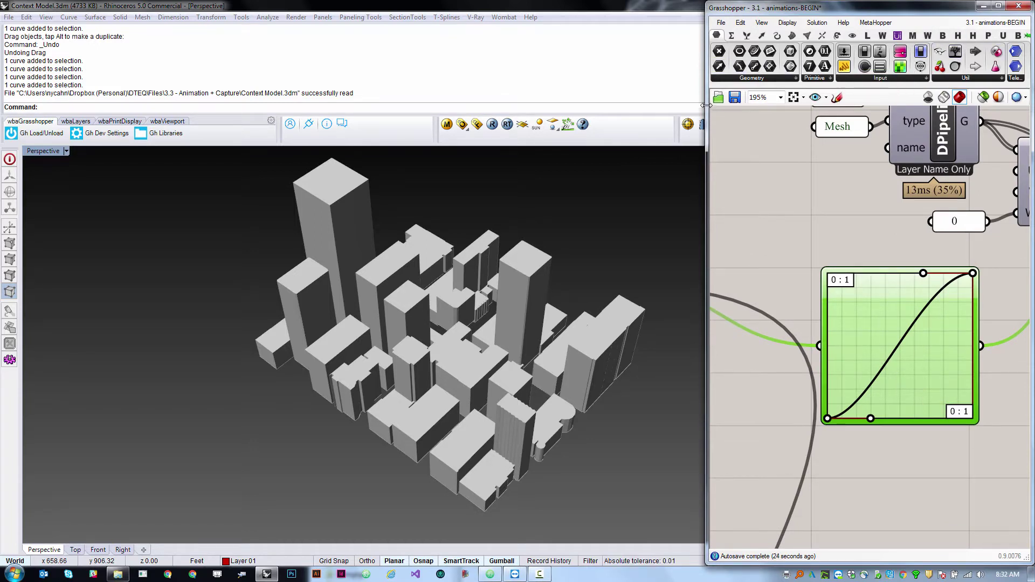
- Widen the Grasshopper window and reposition the graph mapper and its input slider on the canvas
drag(662, 99, 402, 100)
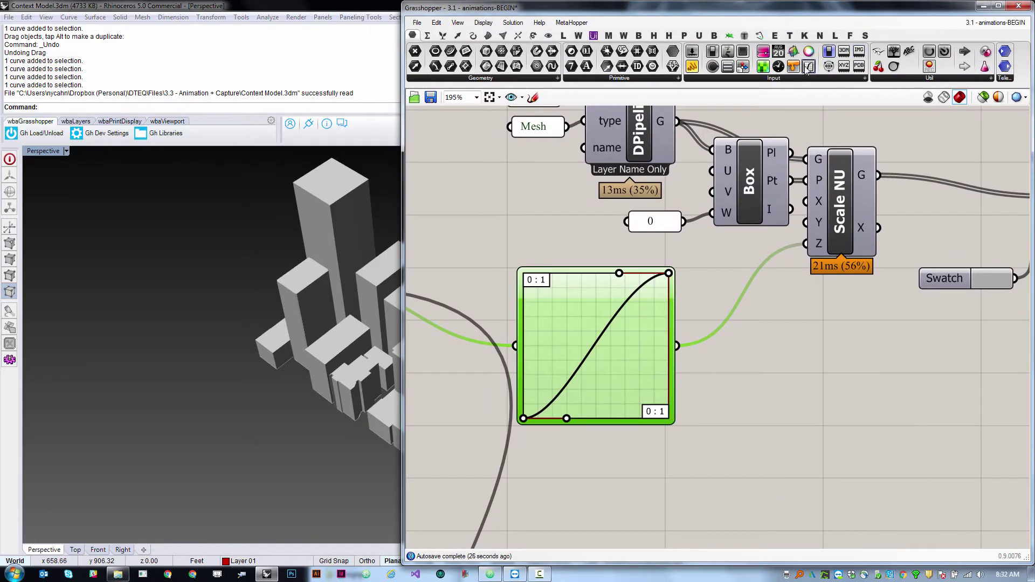
click(902, 406)
scroll(713, 368, down, 3)
scroll(664, 344, up, 3)
scroll(765, 354, down, 3)
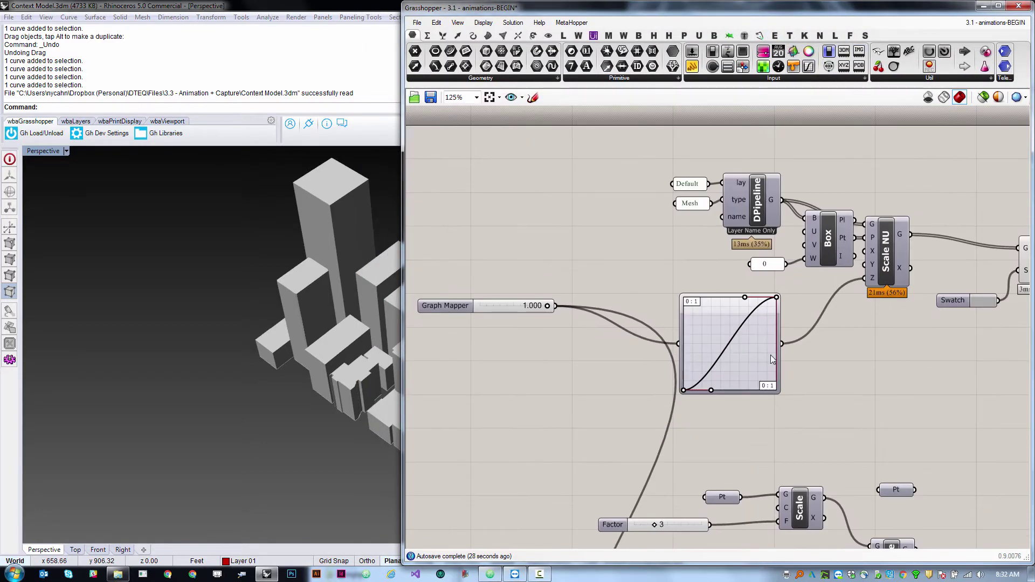
drag(766, 355, 764, 338)
drag(509, 306, 486, 320)
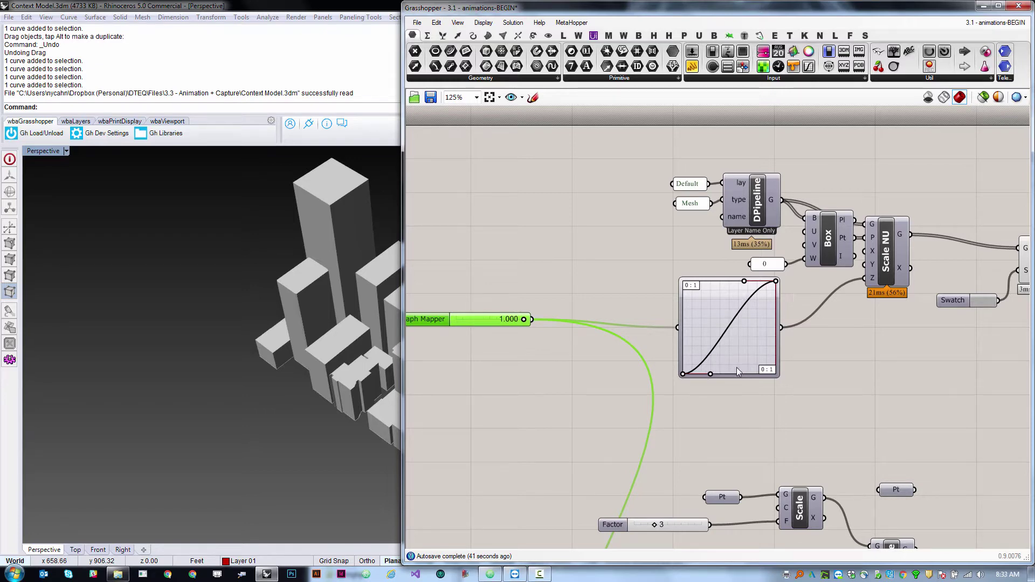
- Move the graph mapper farther from its slider and lengthen both curve handles for a more gradual ease-in and ease-out
drag(736, 365, 771, 365)
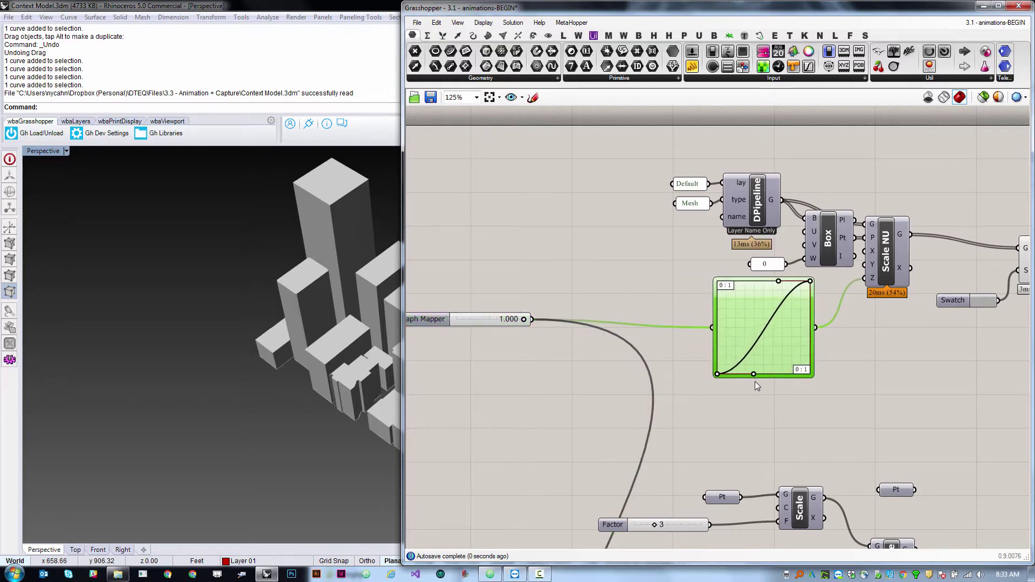
drag(779, 281, 768, 281)
click(850, 337)
right_drag(849, 338, 807, 319)
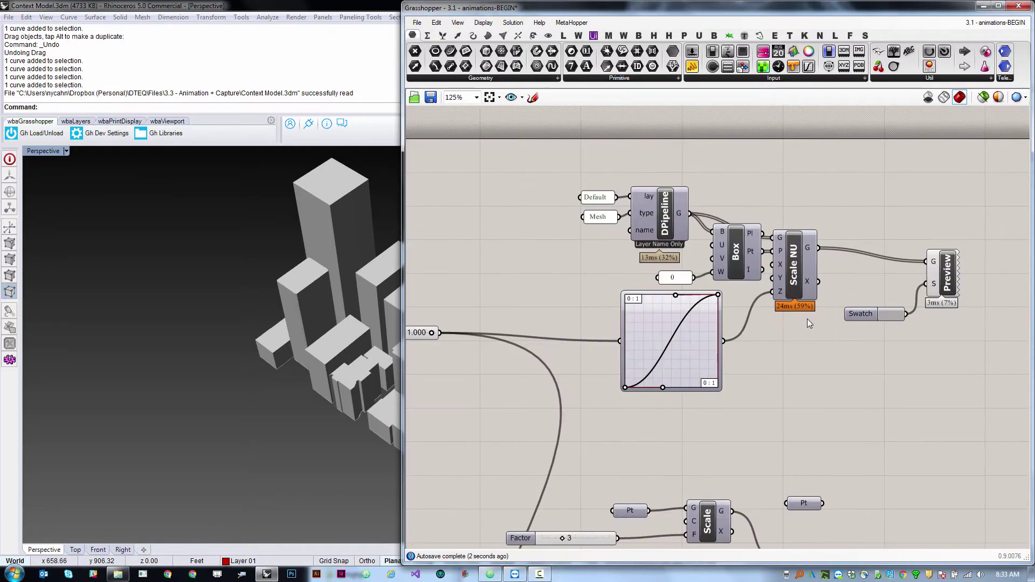
- Examine how the graph mapper output feeds Scale NU and the custom preview, and the camera components below
scroll(809, 323, down, 2)
scroll(894, 288, up, 2)
click(894, 288)
click(674, 344)
scroll(458, 345, up, 2)
scroll(458, 349, down, 2)
scroll(619, 377, up, 2)
mouse_move(583, 369)
mouse_down()
mouse_move(480, 367)
mouse_move(588, 368)
mouse_up()
scroll(701, 328, down, 5)
scroll(701, 328, up, 4)
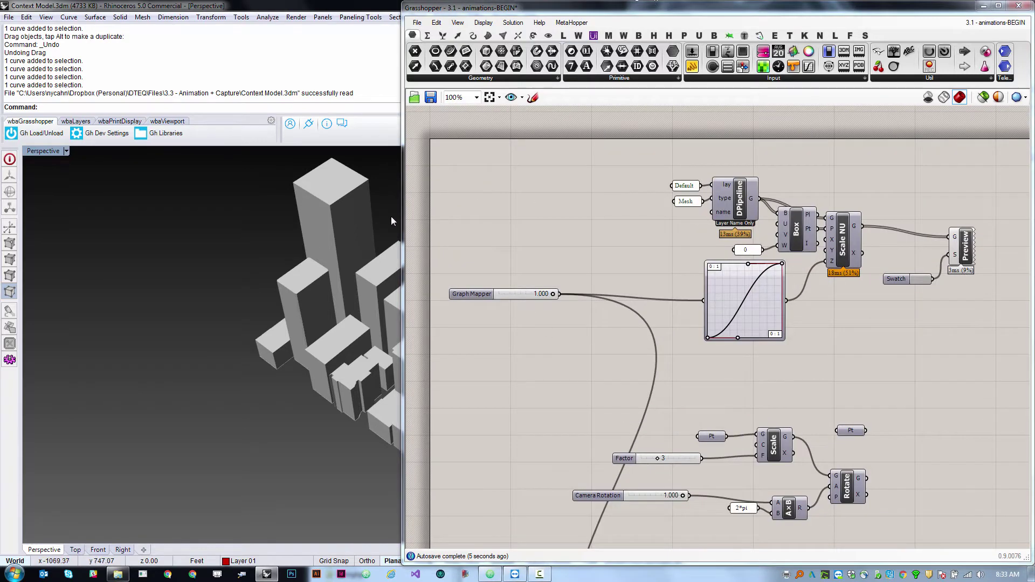
- Narrow the Grasshopper window to reveal the Rhino model and open the animation settings of the Graph Mapper slider
drag(401, 214, 647, 223)
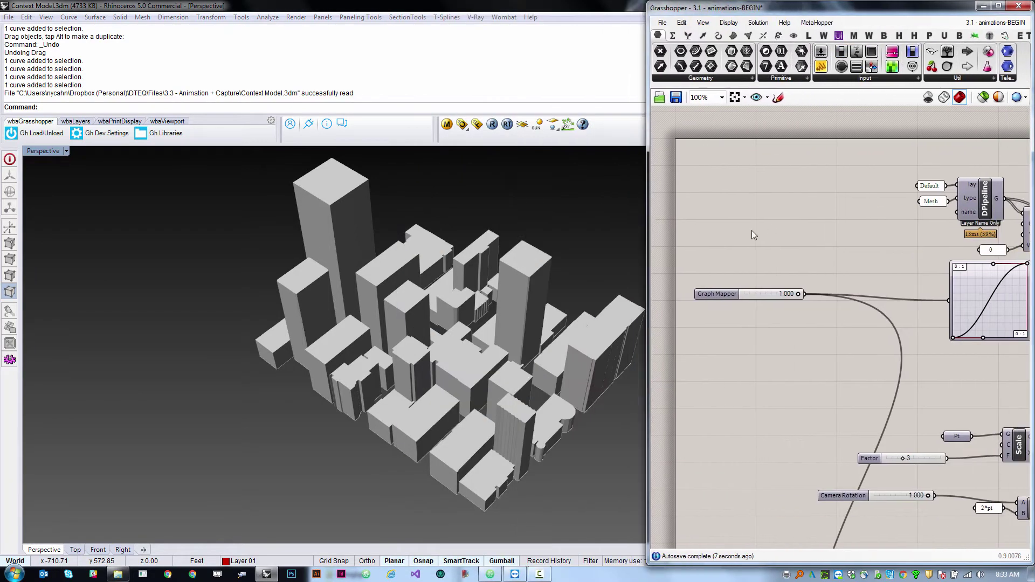
click(703, 288)
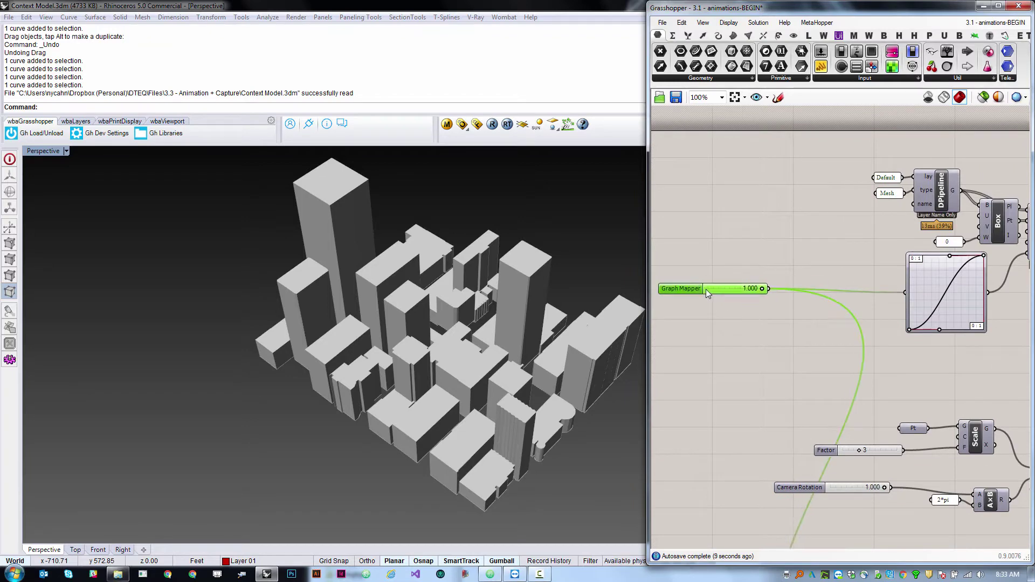
right_click(734, 290)
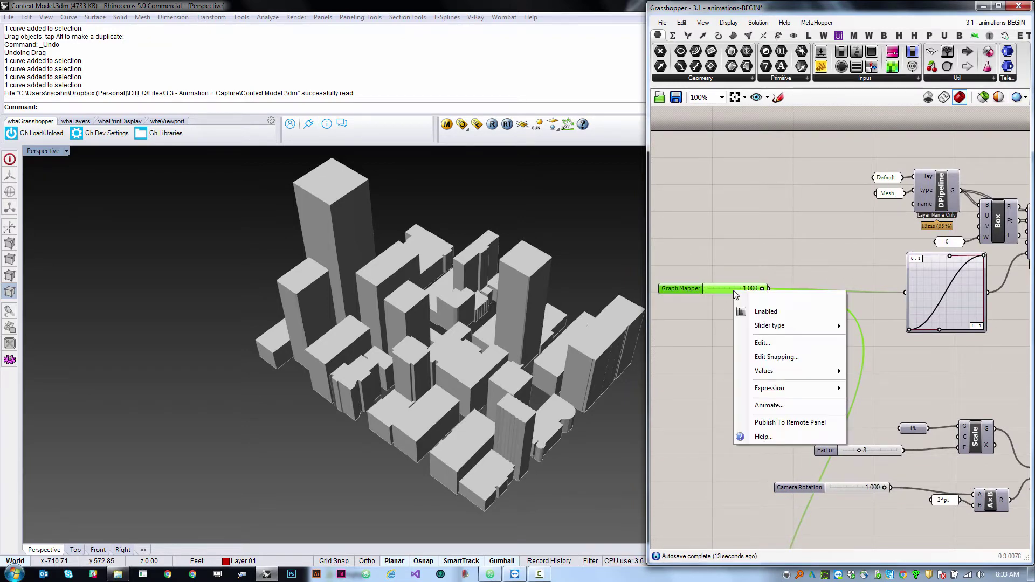
click(781, 407)
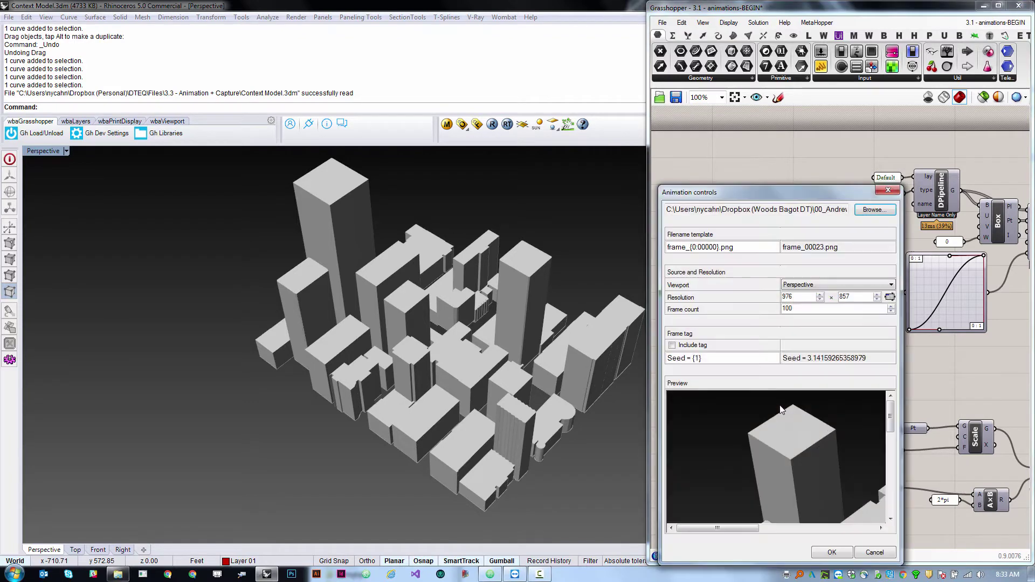
- Create a desktop folder named "example frames" for the animation output and match the frame resolution to 1584 x 737
click(874, 210)
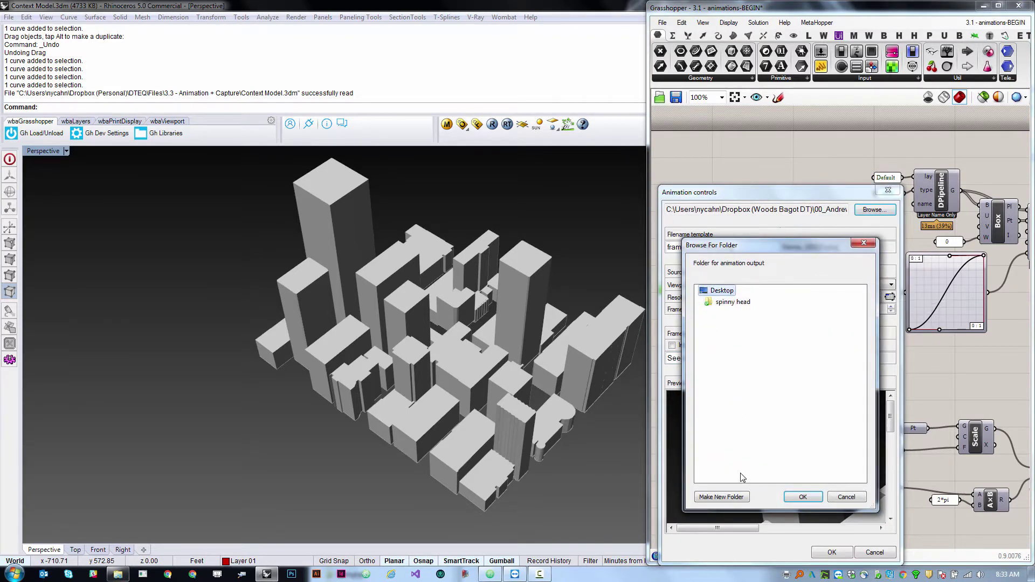
click(722, 497)
text(example frames)
key(Return)
key(Return)
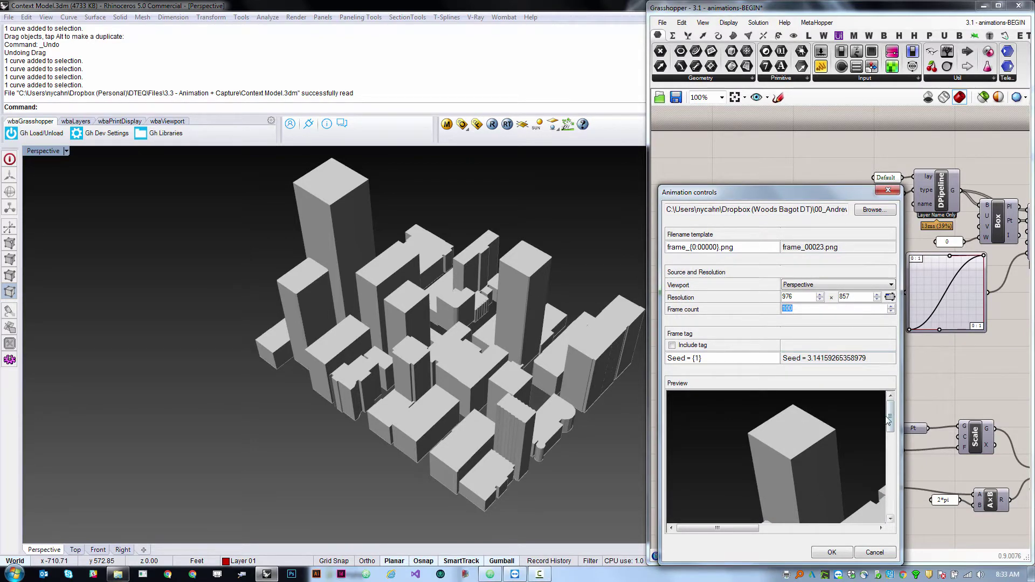
drag(891, 420, 893, 485)
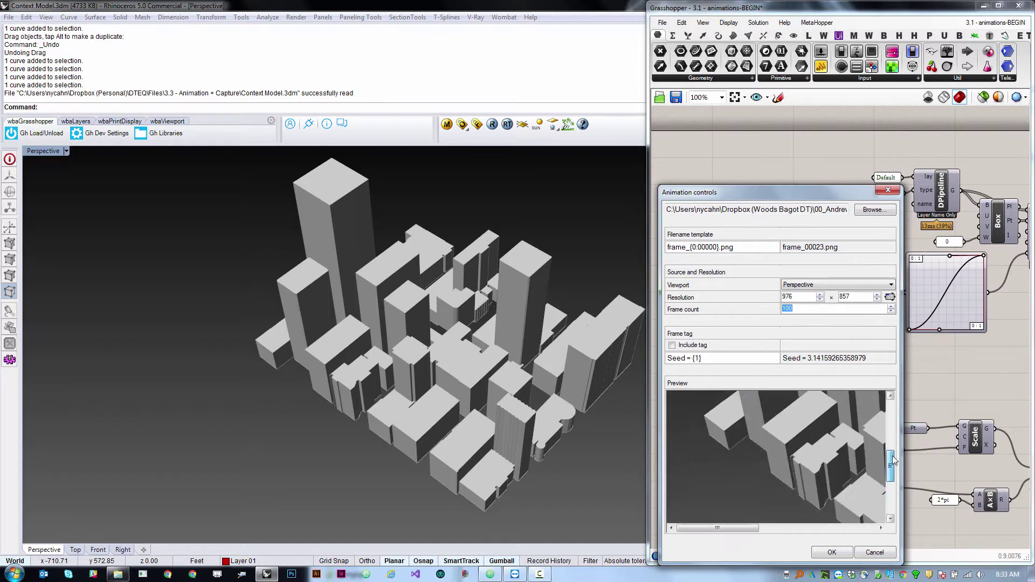
click(890, 297)
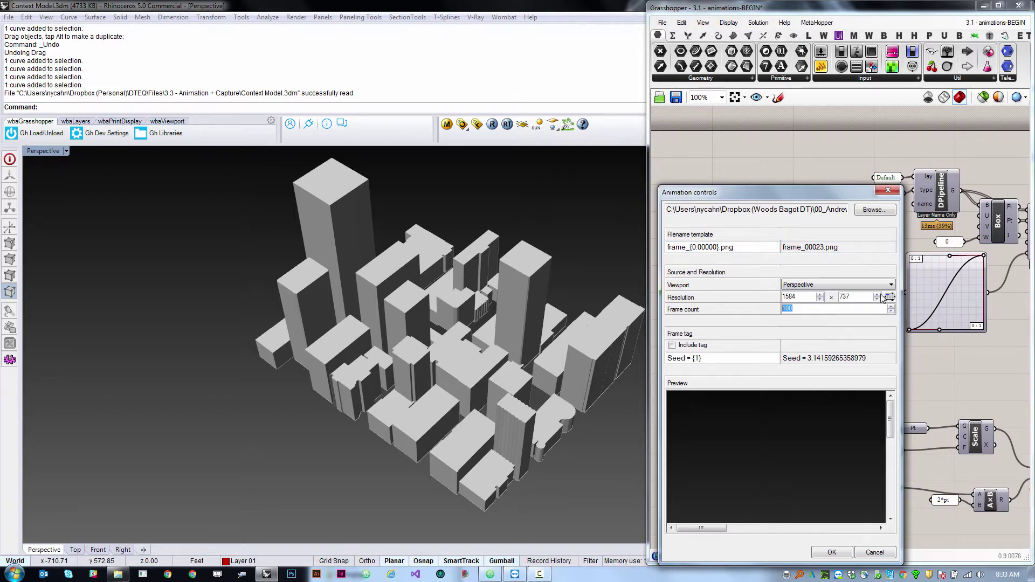
- Preview the Top viewport as the animation source and switch the source back to Perspective
click(840, 284)
click(831, 293)
click(879, 286)
click(806, 303)
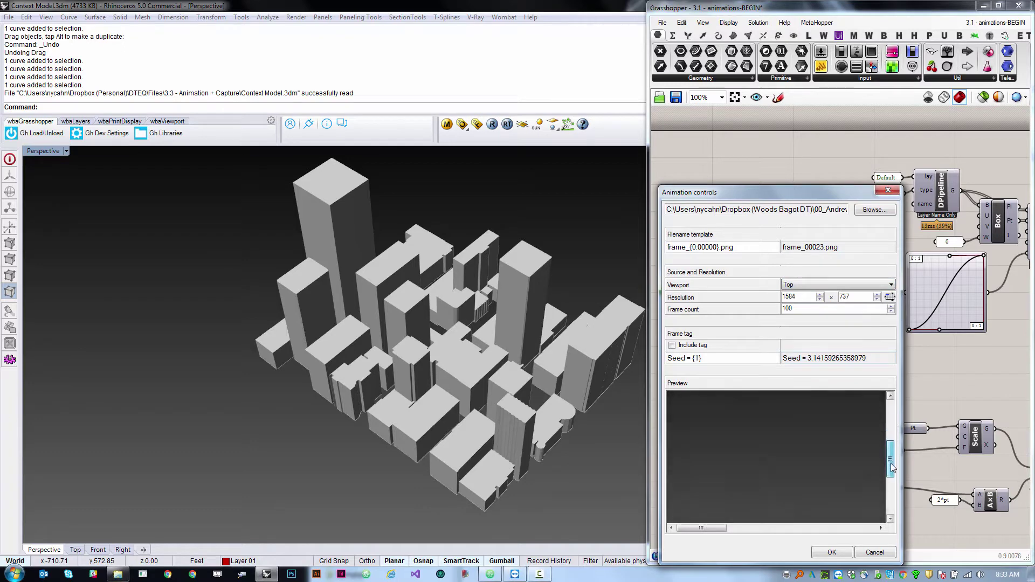
drag(710, 529, 816, 516)
click(850, 284)
click(841, 294)
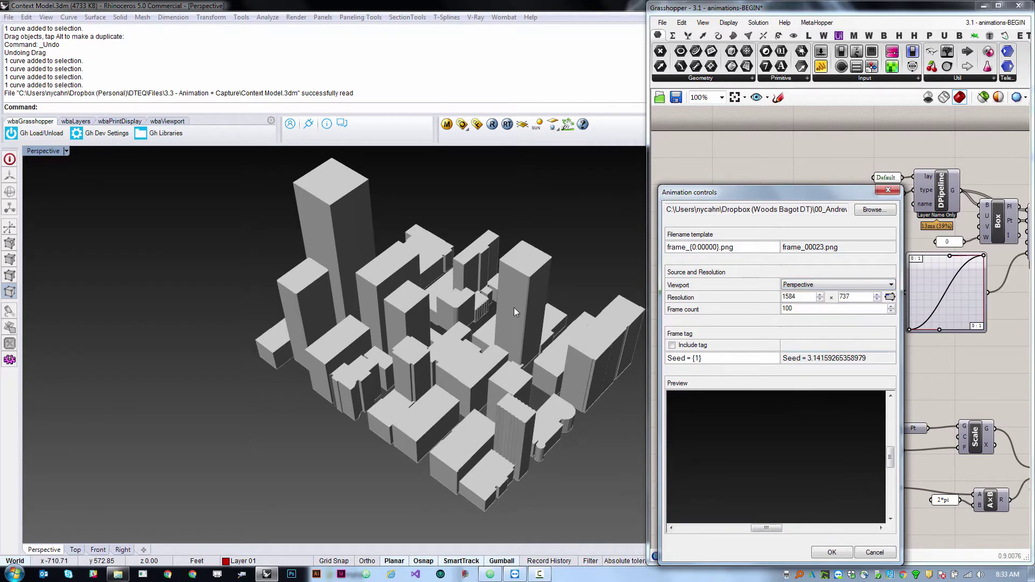
- Check the preview and PNG filename template, and generate the 100-frame animation from the Perspective viewport
drag(890, 458, 890, 400)
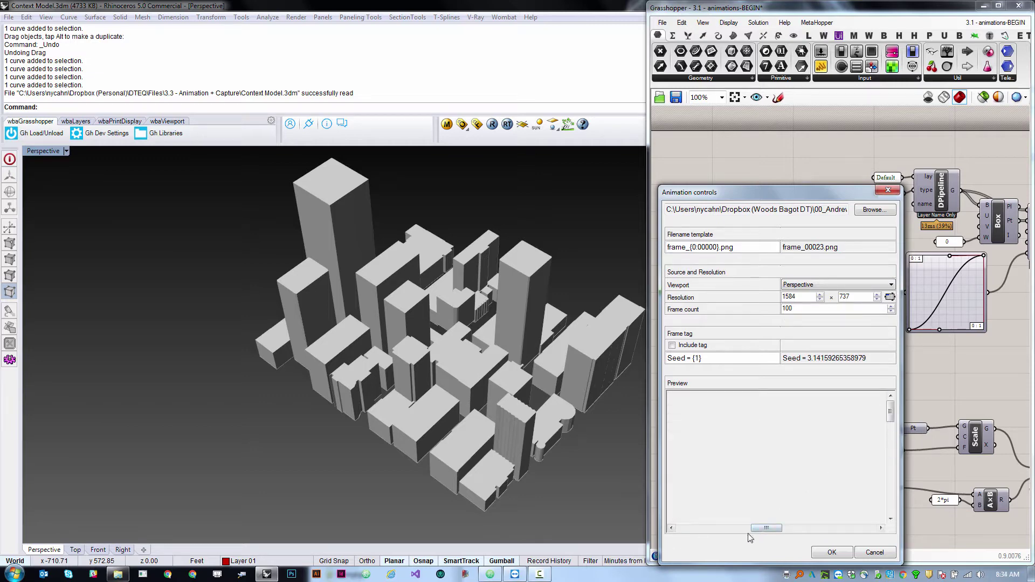
drag(752, 530, 679, 530)
drag(736, 249, 722, 249)
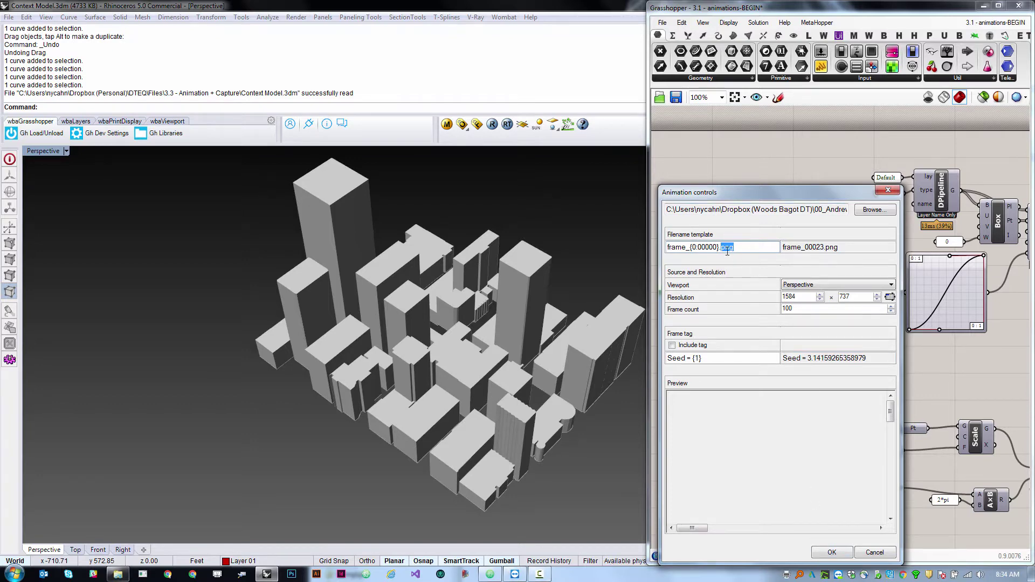
click(890, 297)
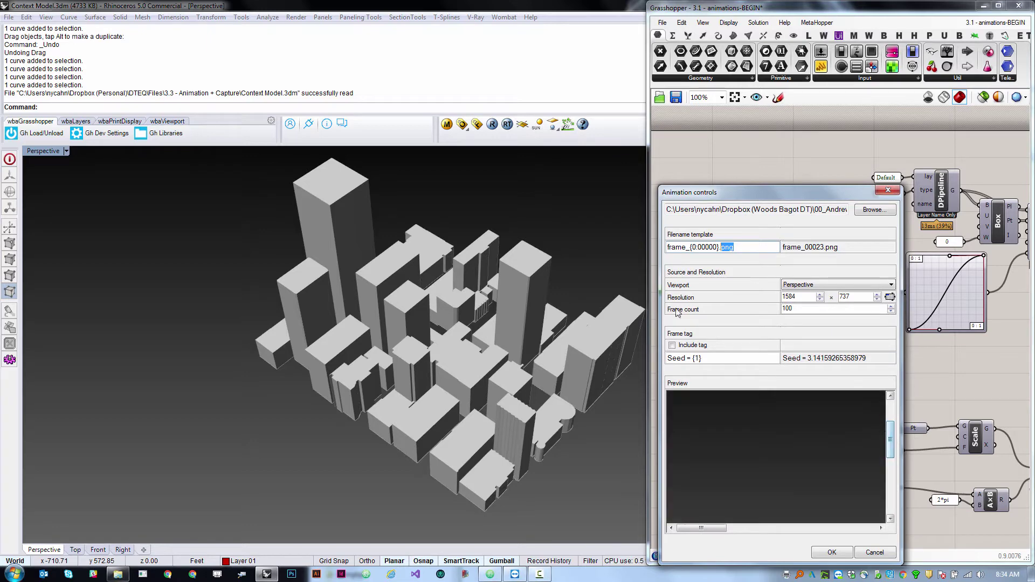
click(832, 553)
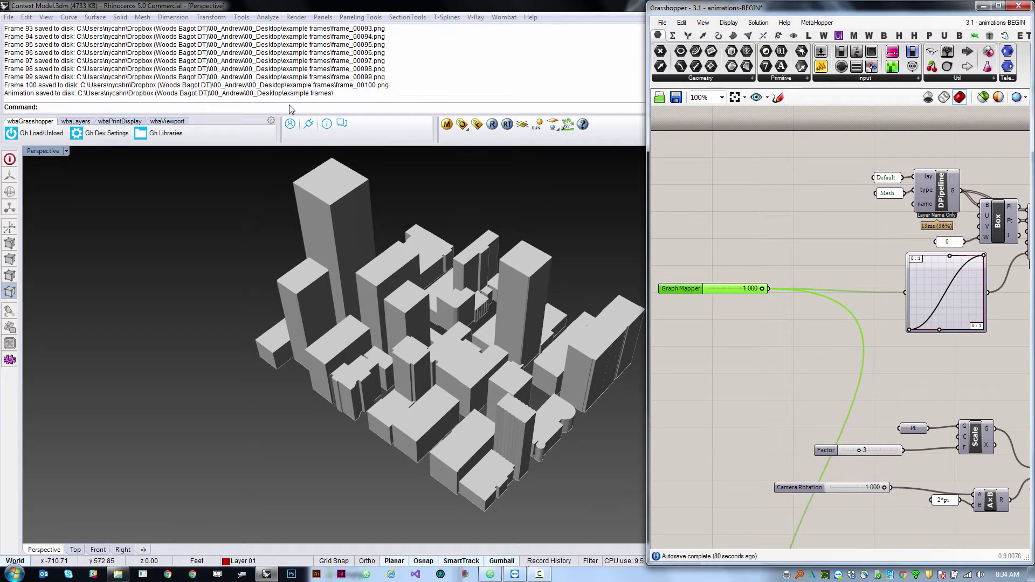
- Switch to Photoshop and browse to the "example frames" folder on the desktop for opening a file
click(292, 574)
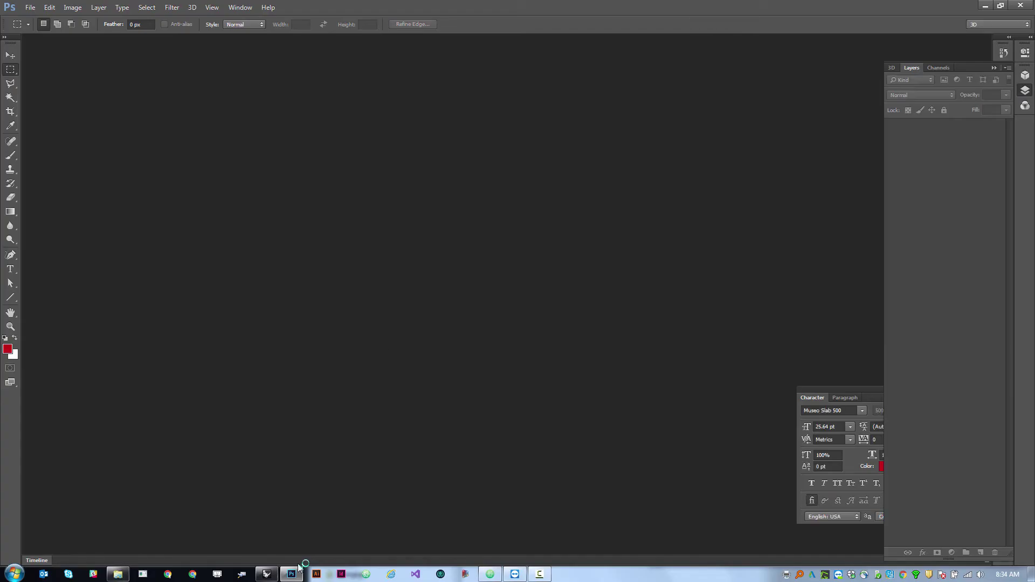
click(31, 9)
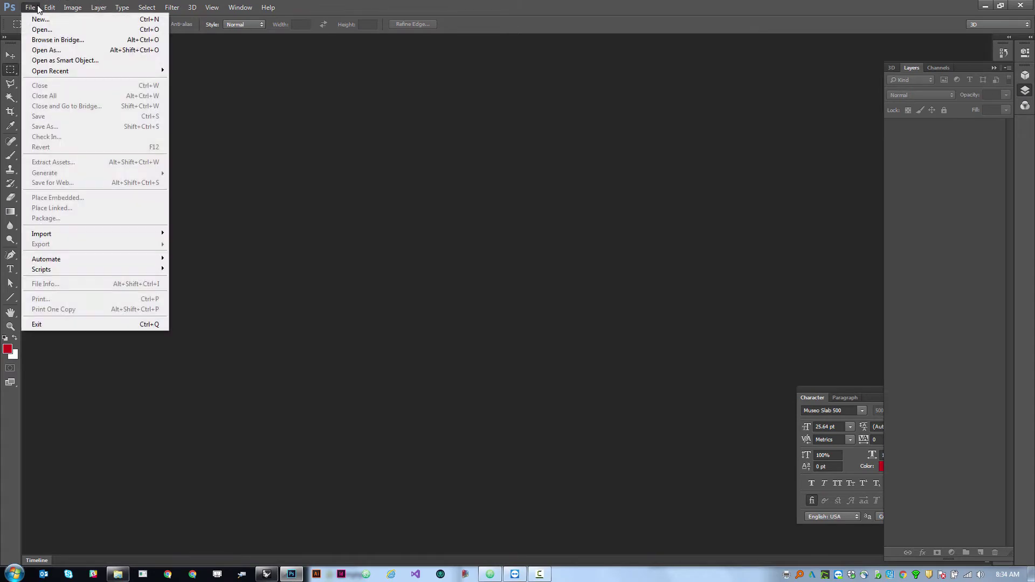
click(50, 30)
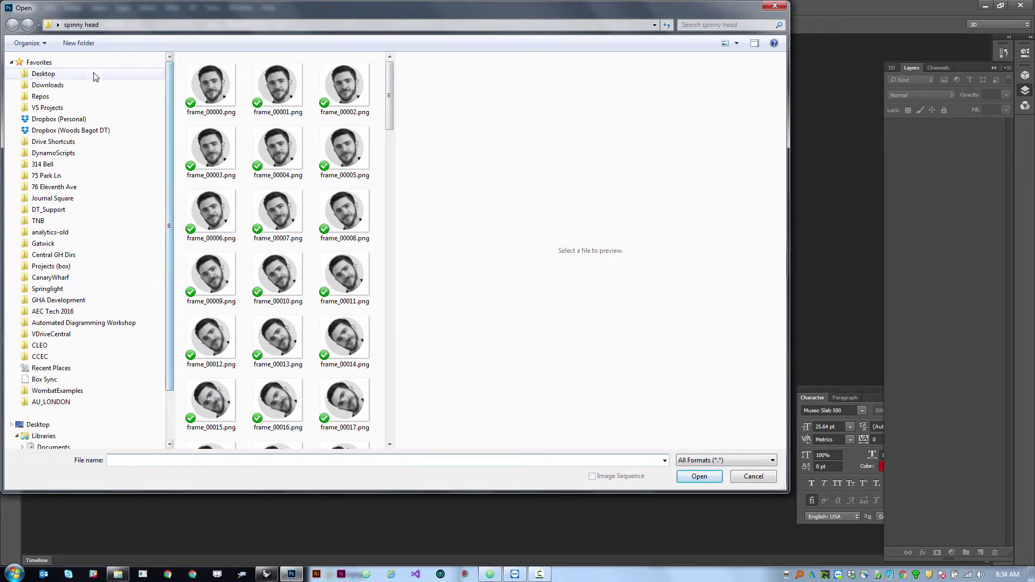
click(96, 77)
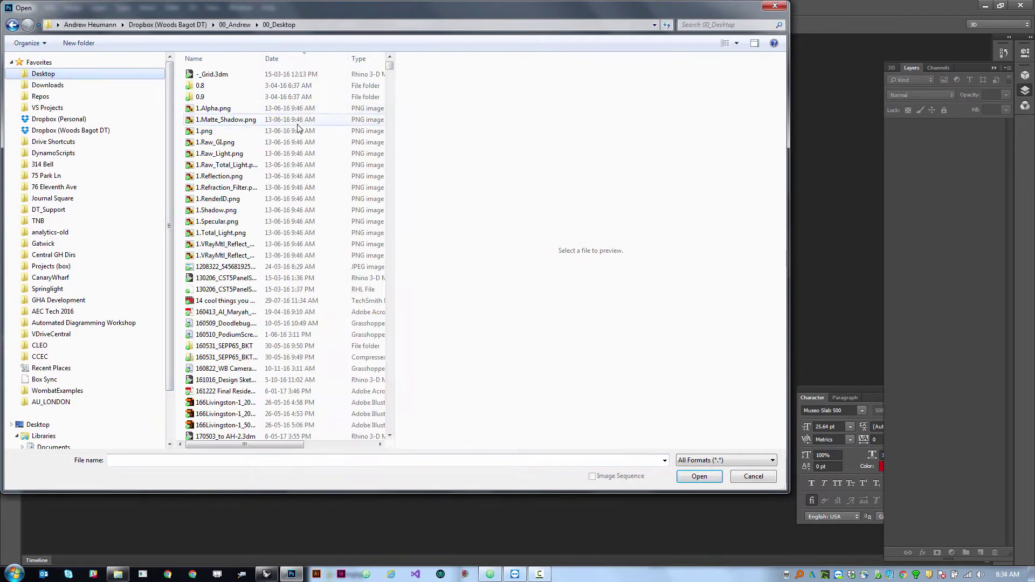
text(sampleOutput.json)
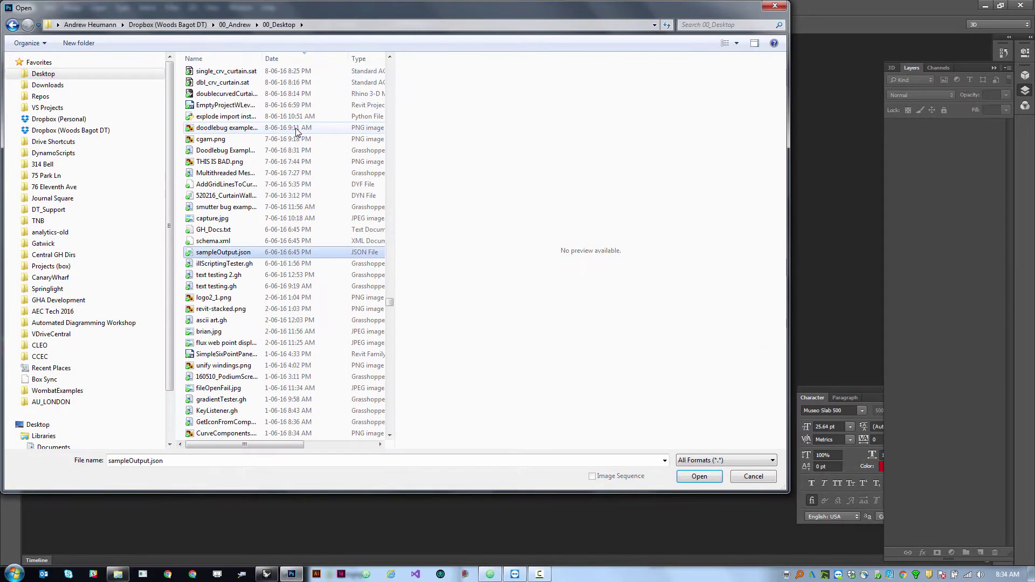
click(348, 25)
click(348, 24)
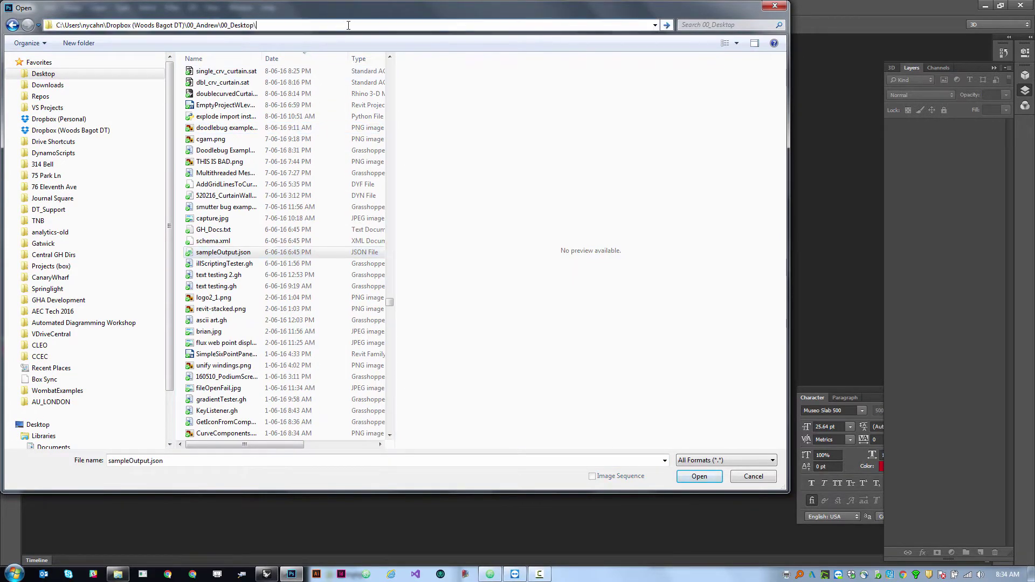
text(\)
key(Down)
key(Return)
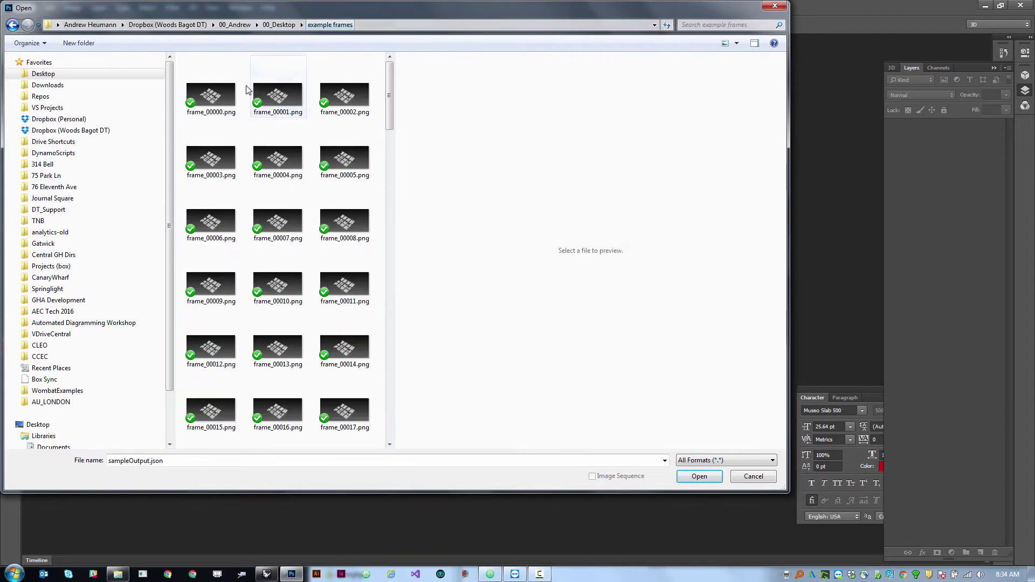
- Open frame_00000.png as an image sequence with a frame rate of 15 fps
click(200, 106)
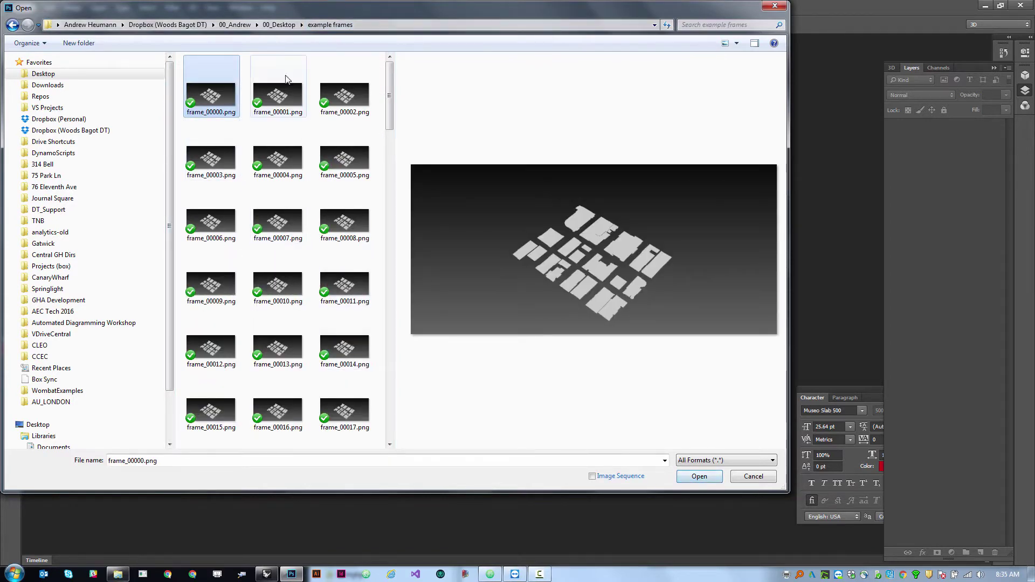
click(612, 477)
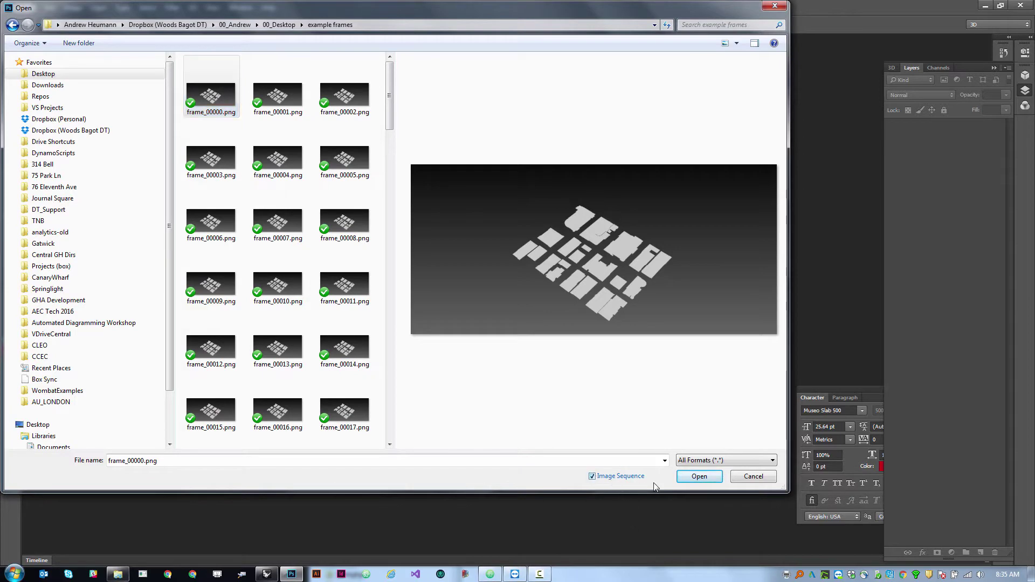
drag(388, 110, 423, 432)
click(708, 481)
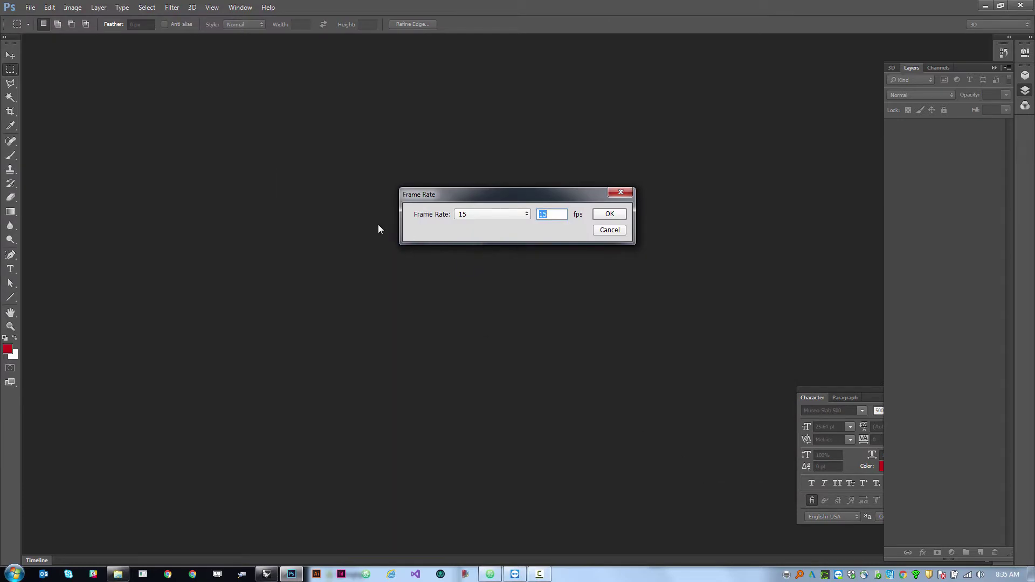
click(609, 215)
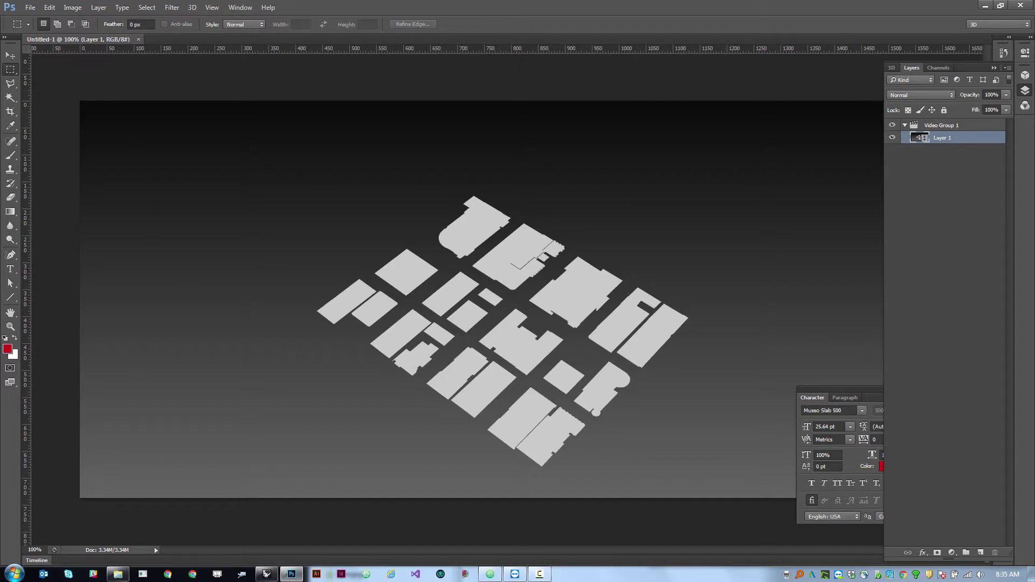
- Expand the timeline and play back the imported building animation
click(37, 561)
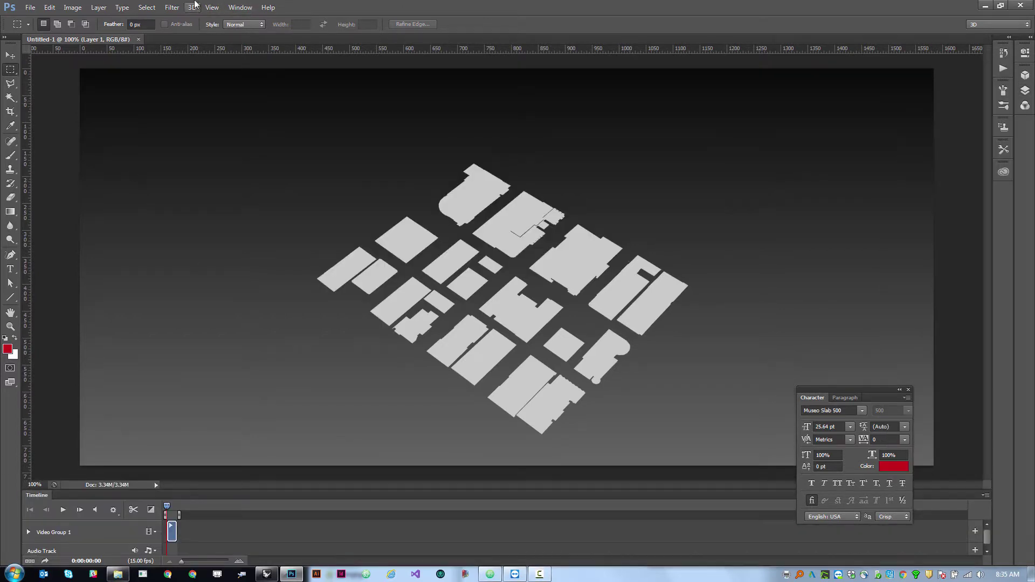
click(240, 7)
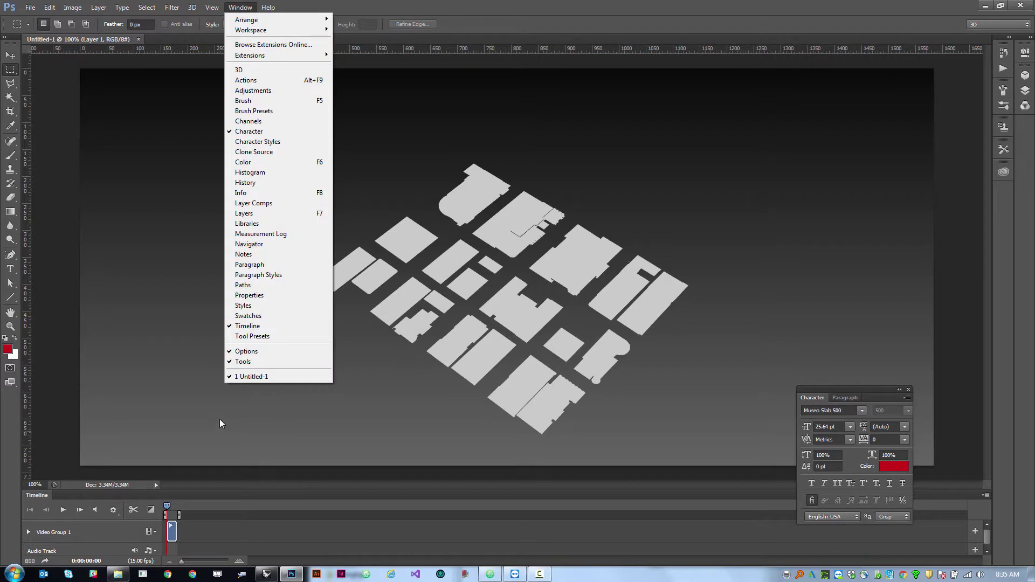
click(209, 541)
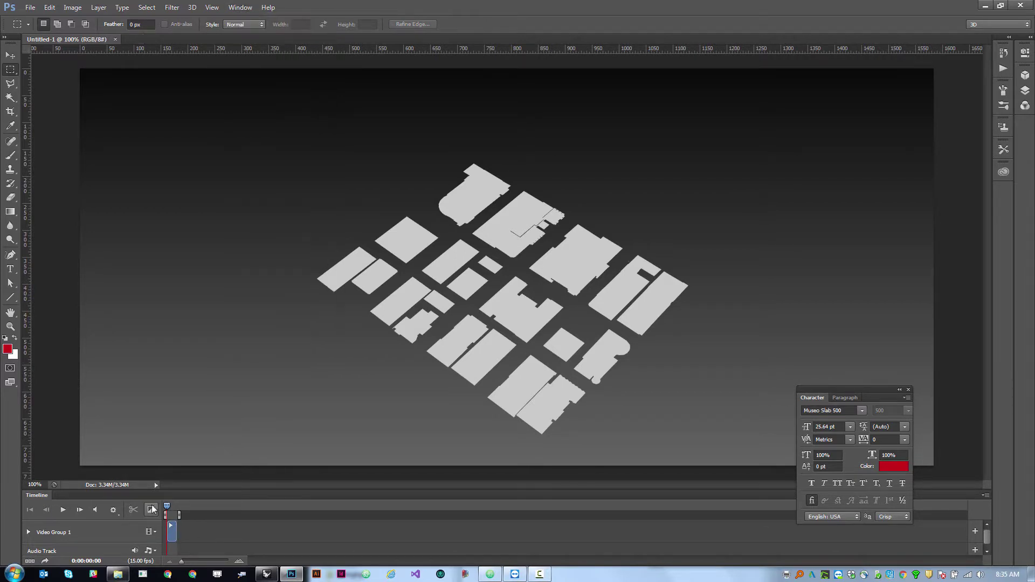
click(63, 510)
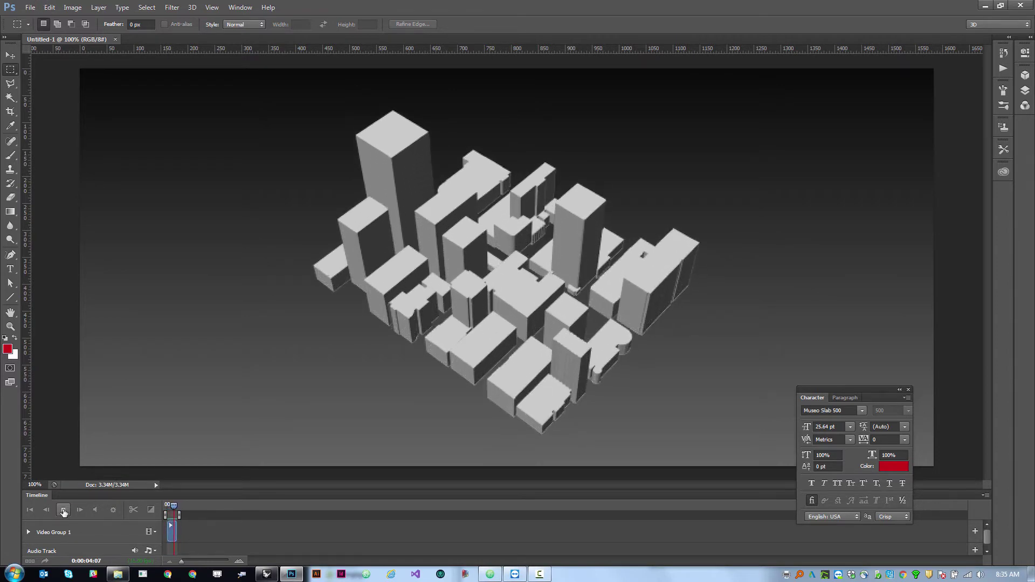
click(63, 511)
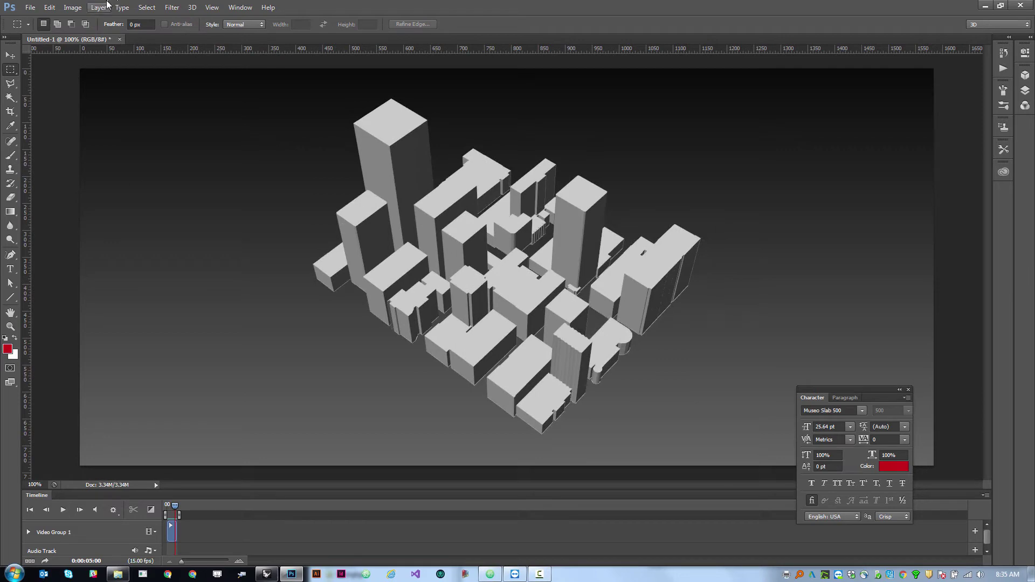
- Start a video render of the sequence and set its output size to Document Size, 1584 x 737
click(31, 8)
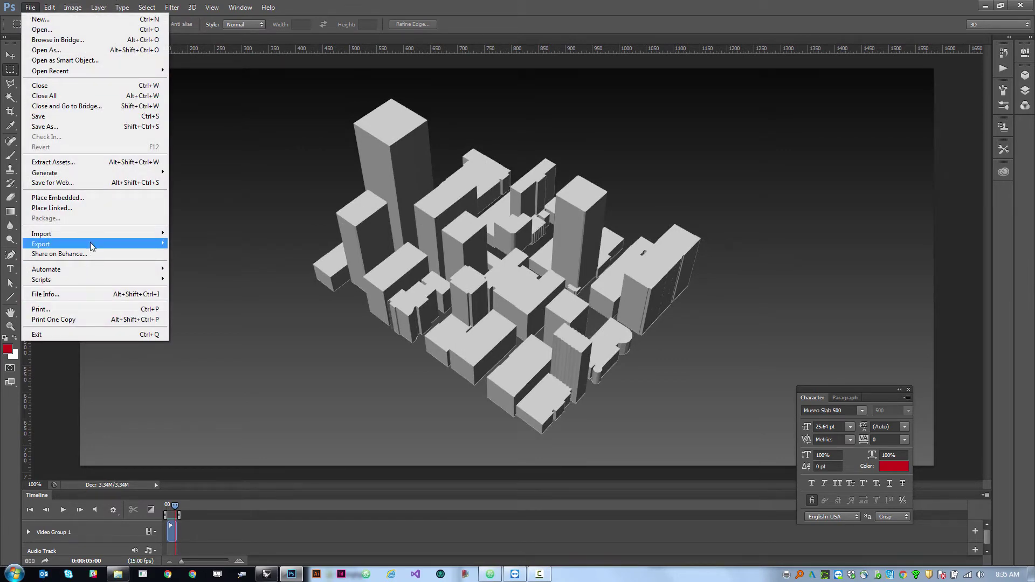
mouse_move(160, 245)
click(192, 264)
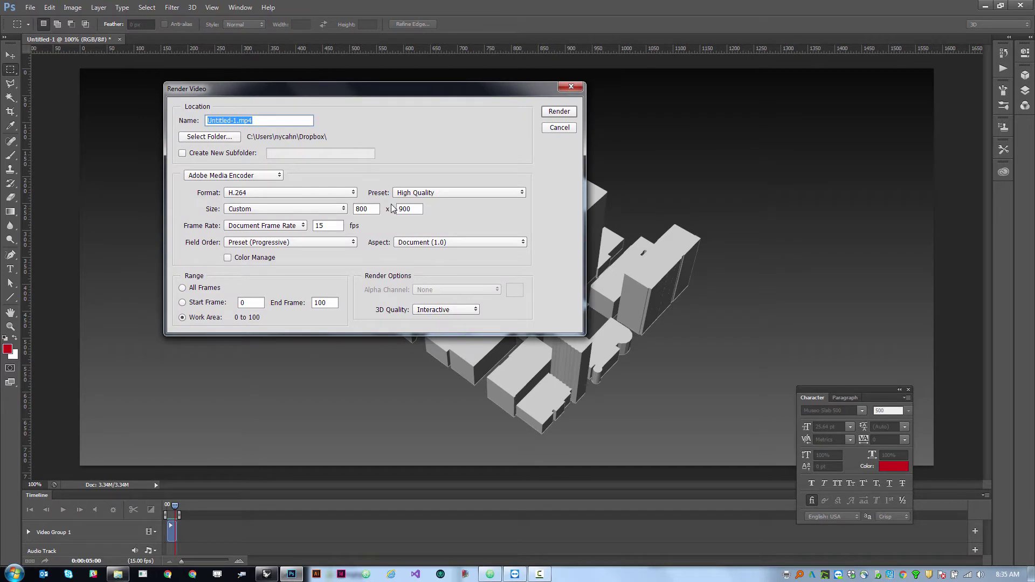
click(335, 210)
click(253, 223)
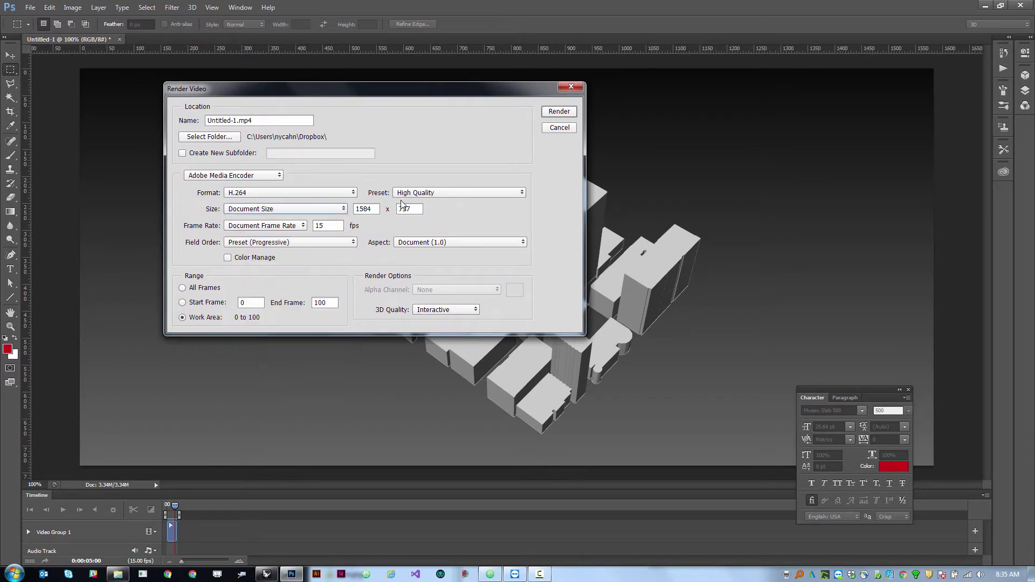
- Name the video example-animation1.mp4, keep the H.264 format, and render it
click(234, 121)
click(254, 192)
click(241, 214)
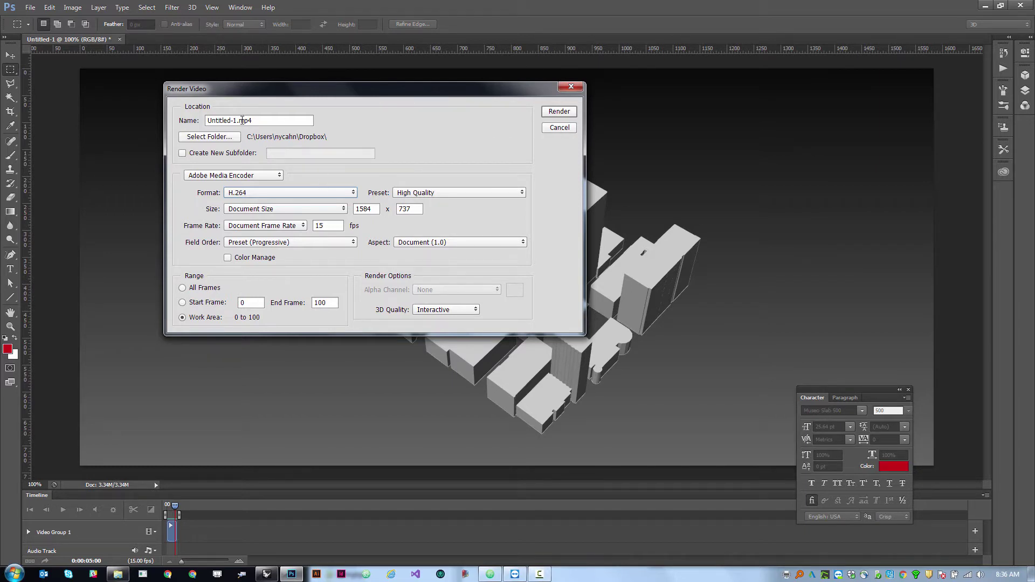
drag(233, 120, 99, 89)
text(example-animation)
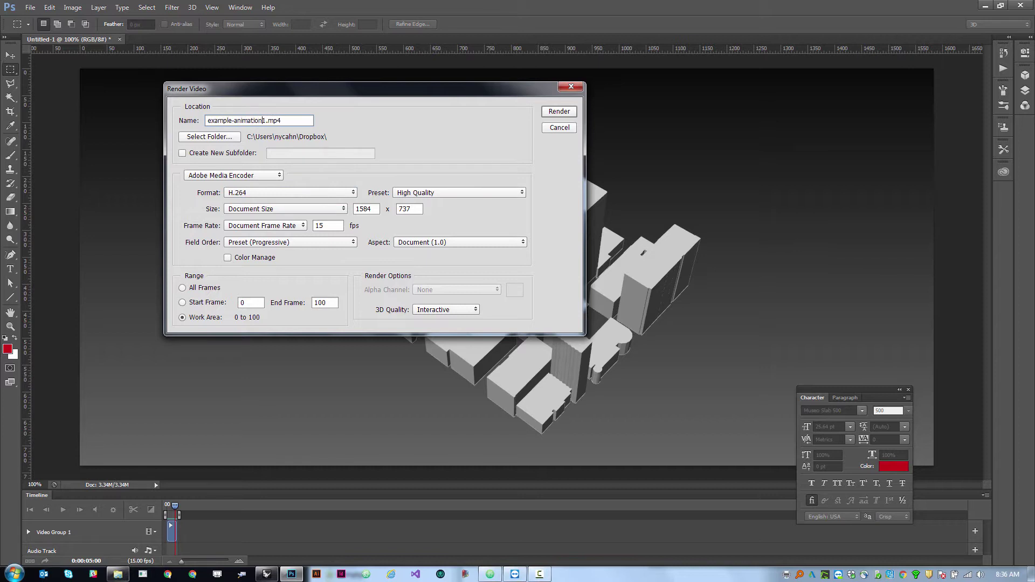
click(560, 110)
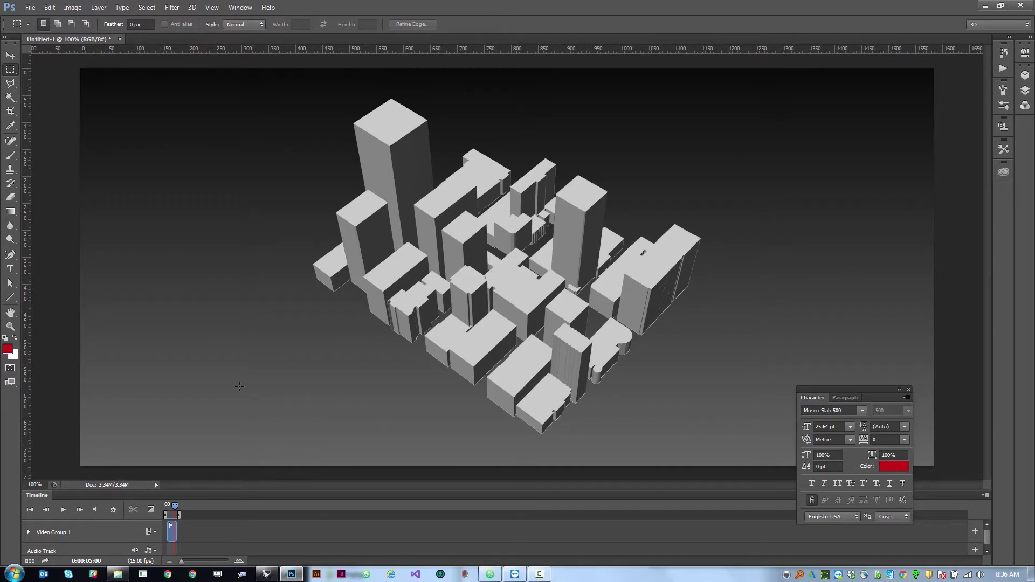
- Start a Save for Web export of the animation and set the GIF width to 400 px
click(28, 8)
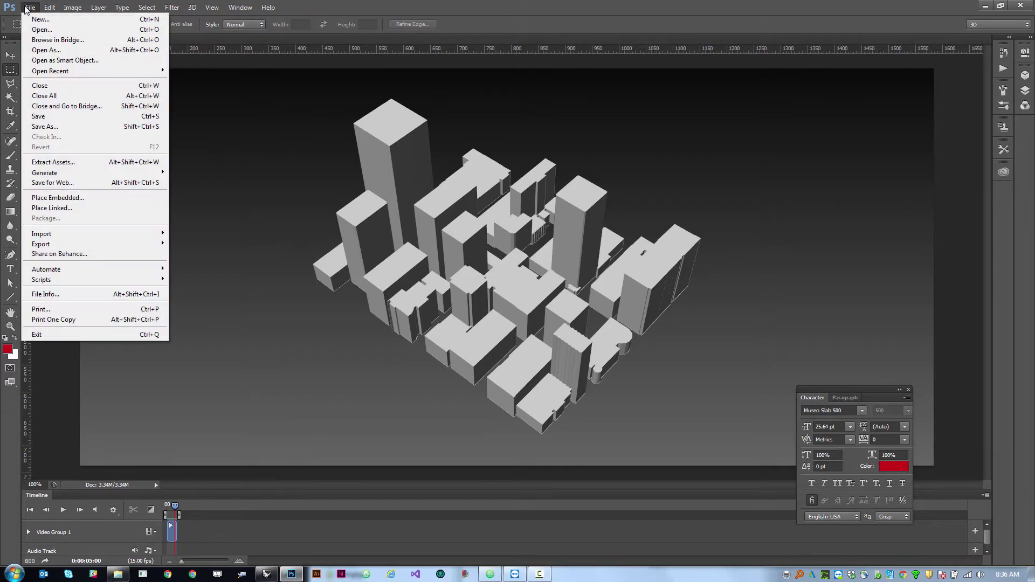
click(85, 183)
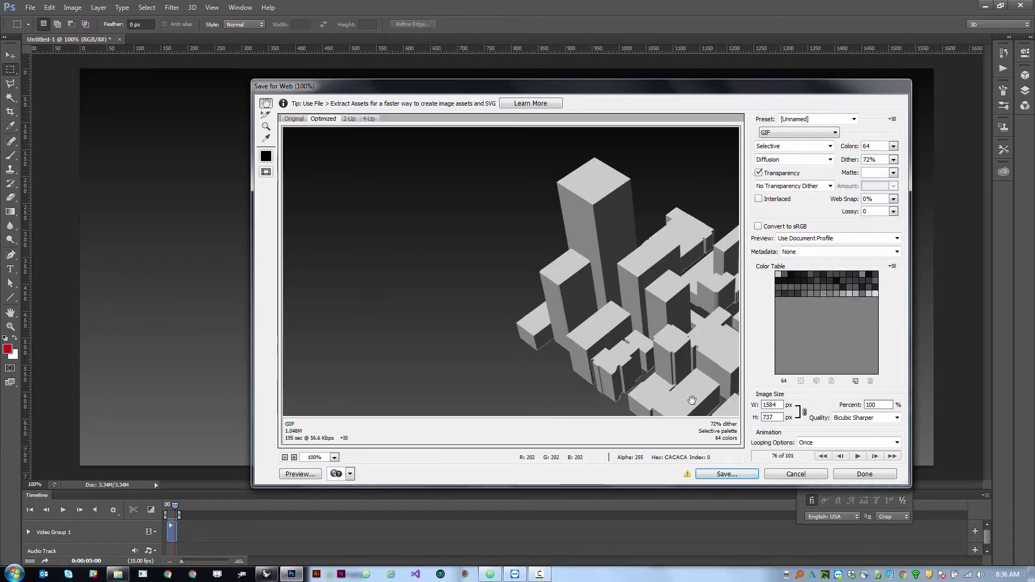
click(779, 404)
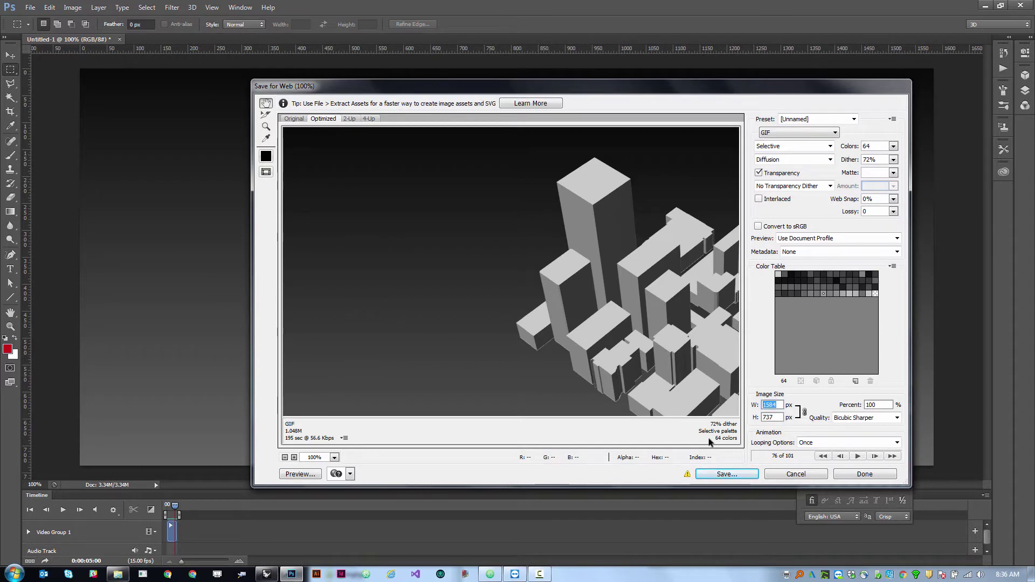
text(400)
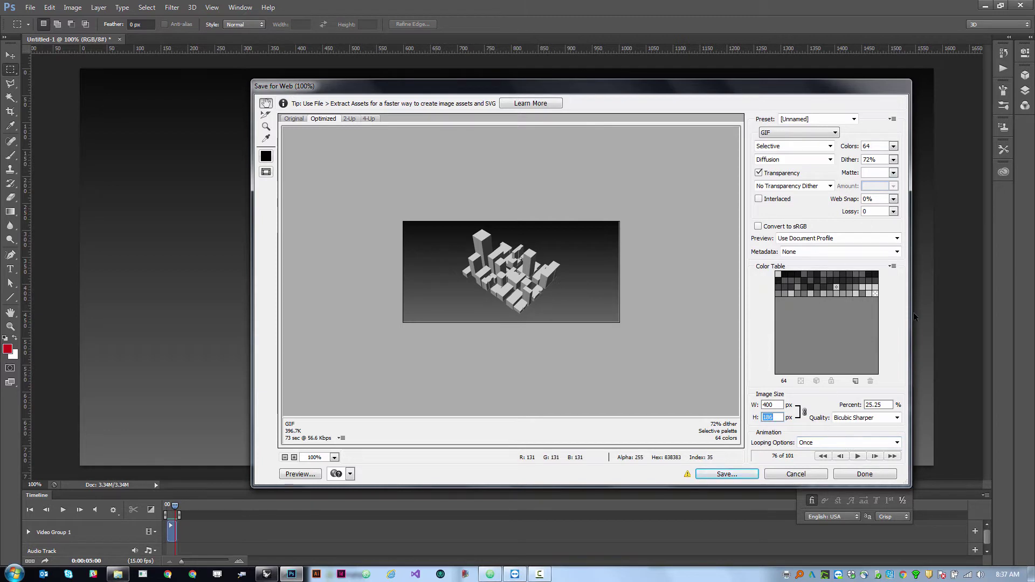
- Keep GIF as the export format and set its palette to 256 colors
click(893, 119)
click(830, 133)
click(792, 133)
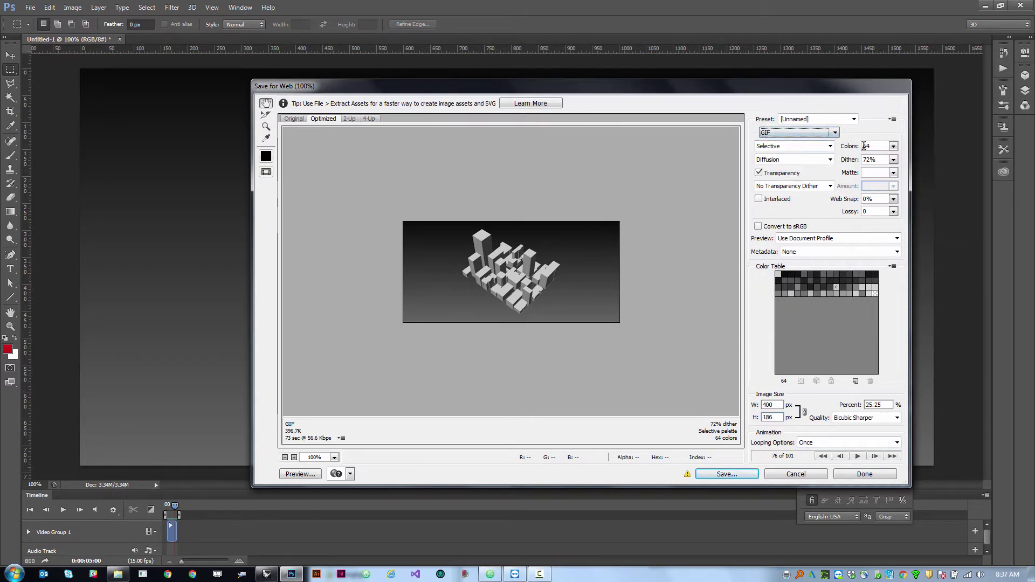
click(893, 145)
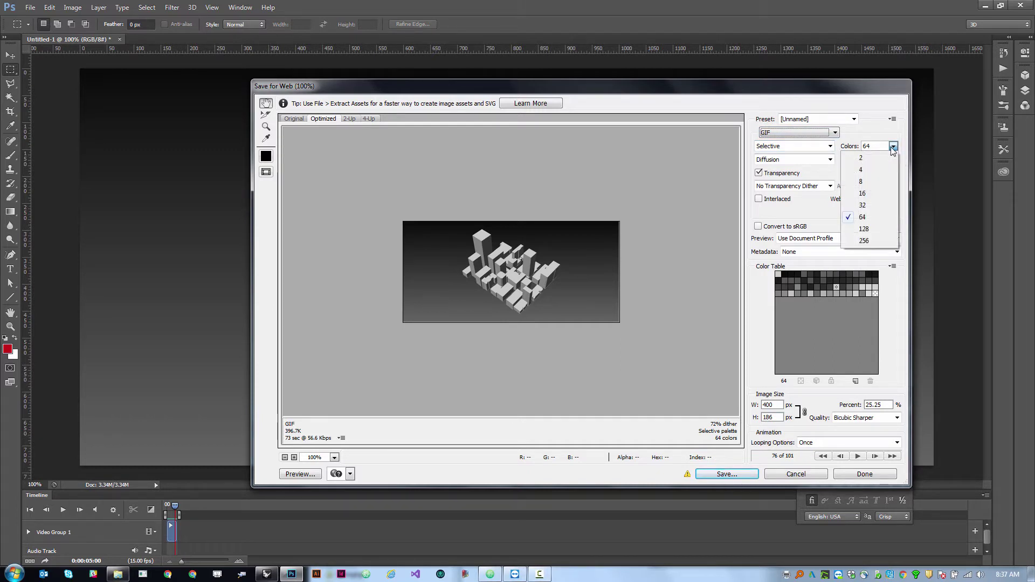
click(863, 241)
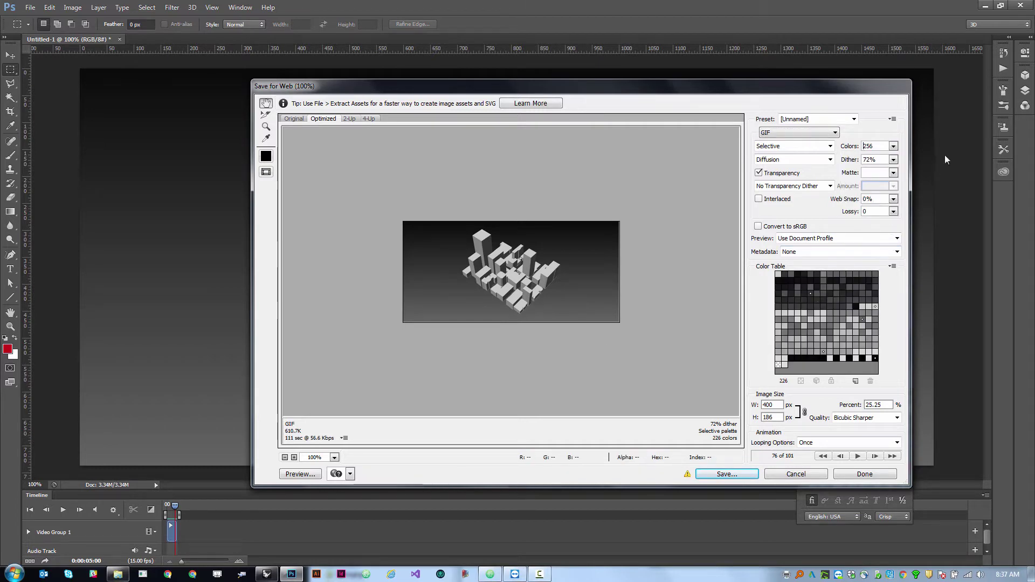
- Check the dither setting and compare the original image with the optimized GIF preview
click(893, 162)
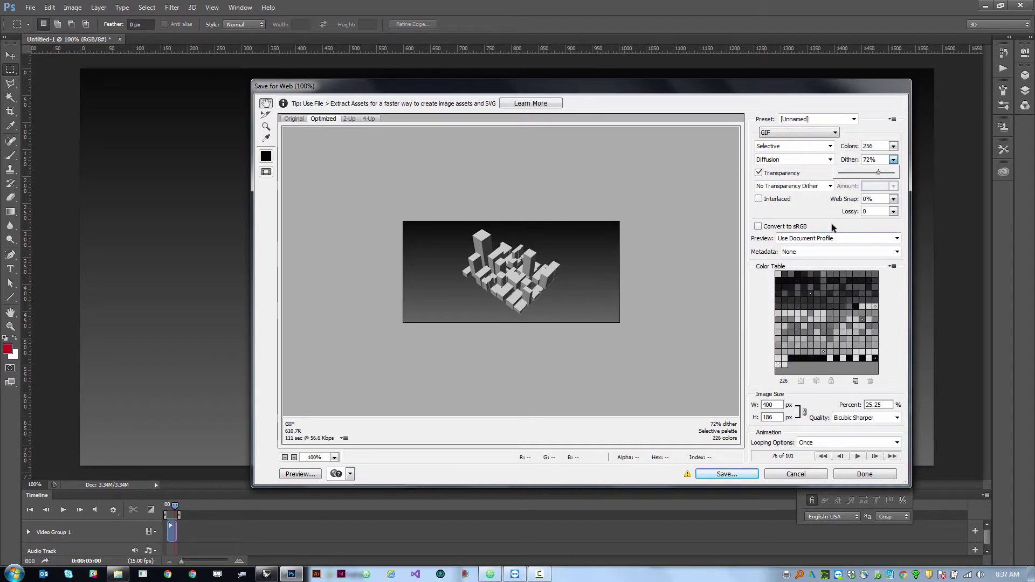
click(890, 150)
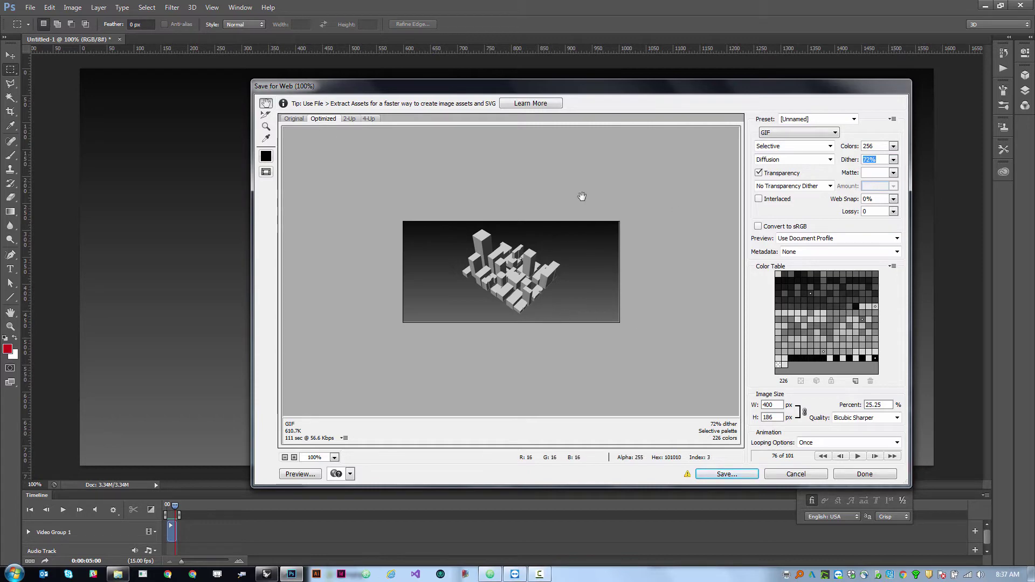
click(301, 120)
click(329, 118)
click(296, 120)
click(323, 119)
- Set the GIF to loop forever and preview its playback
click(875, 441)
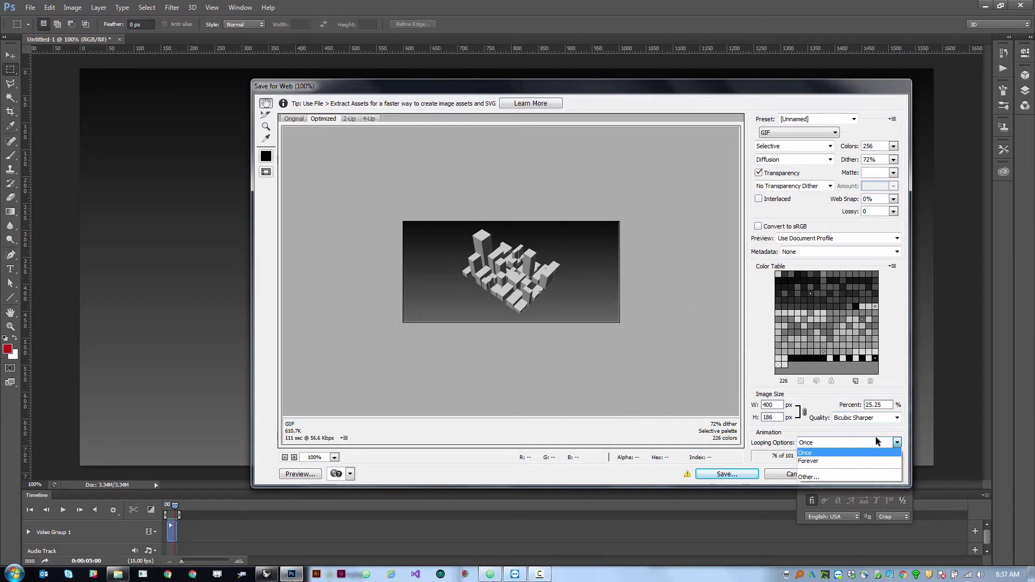
click(814, 461)
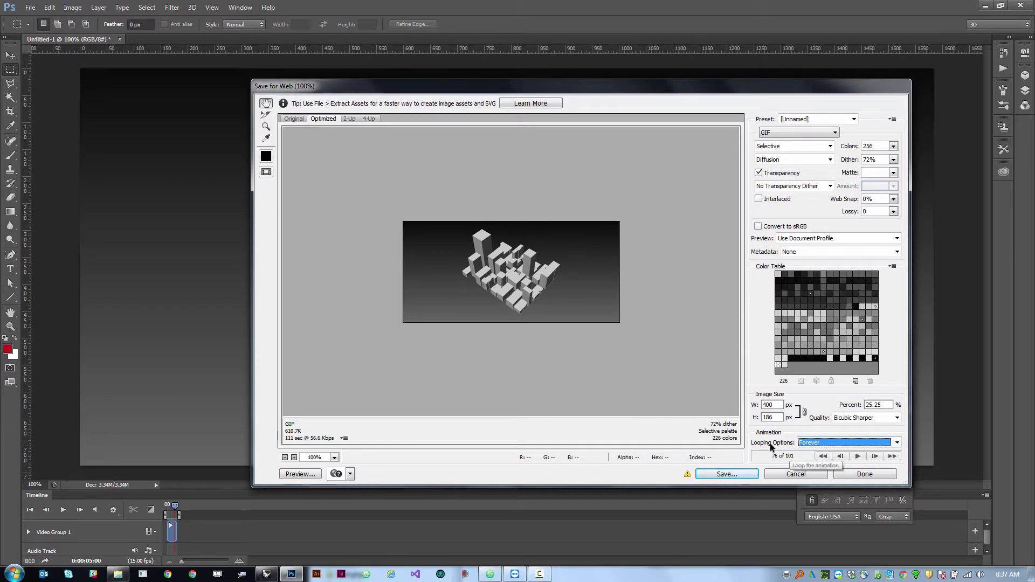
click(857, 457)
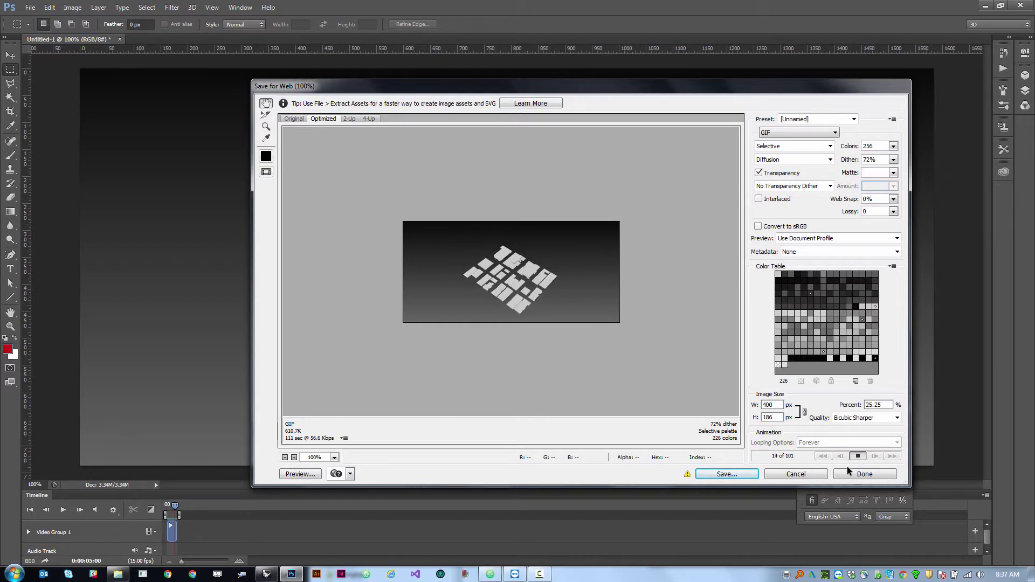
click(857, 456)
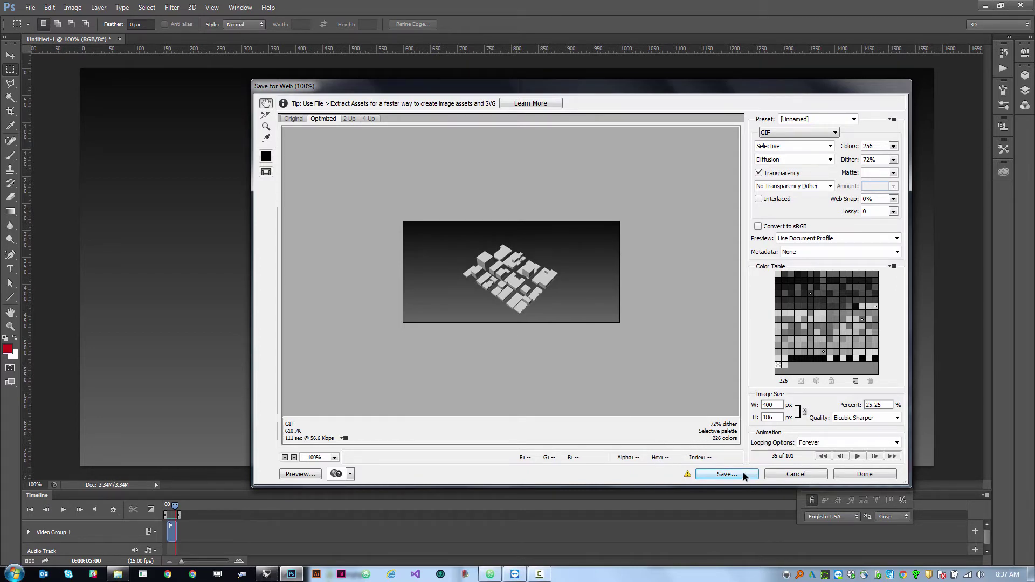
- Save the optimized animation to the Desktop as gif-example
click(727, 474)
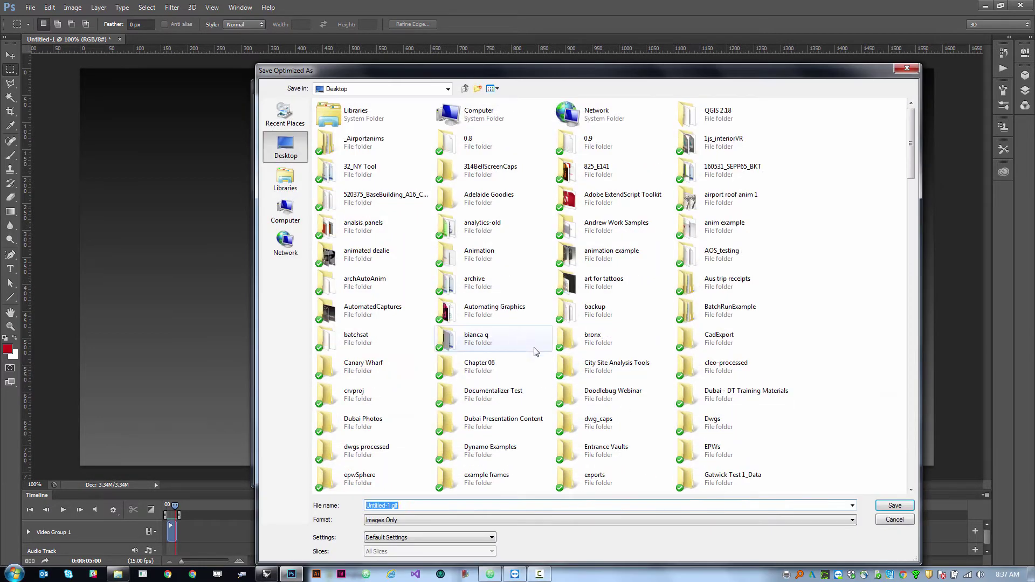
text(gif-a)
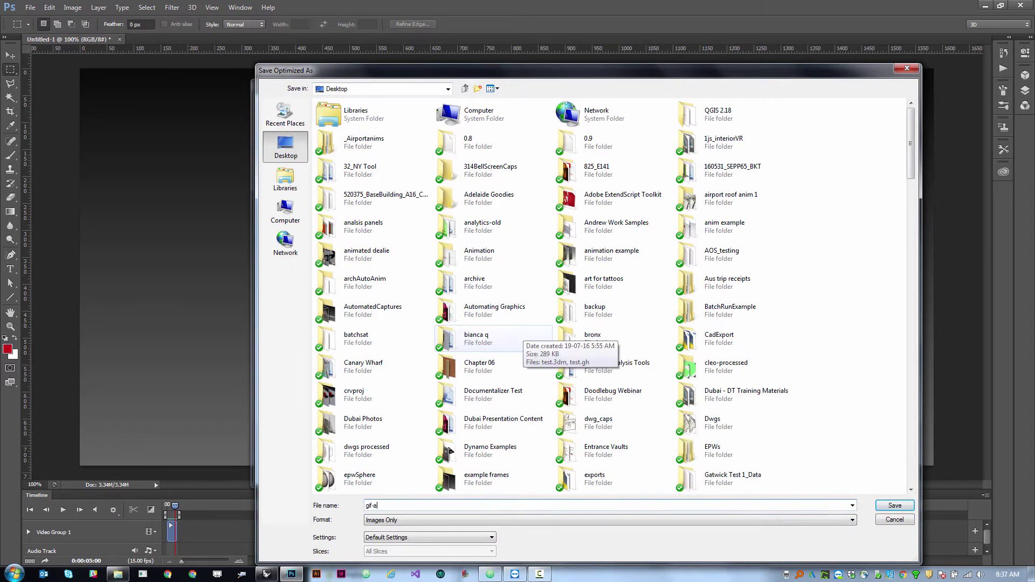
text(xample)
key(Return)
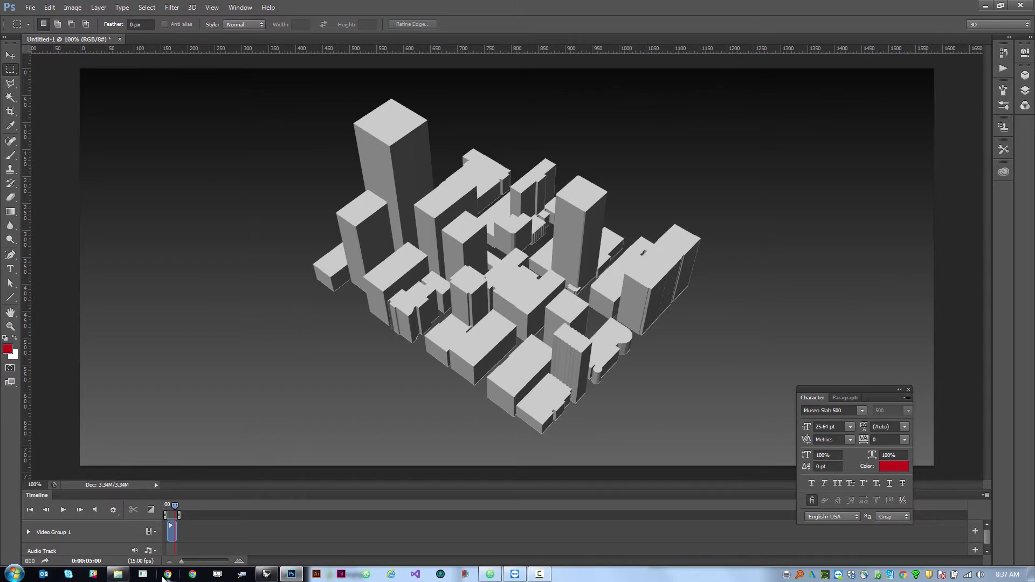
- Find the exported GIF through the Desktop folder in File Explorer and open it to watch its playback
click(168, 573)
click(118, 573)
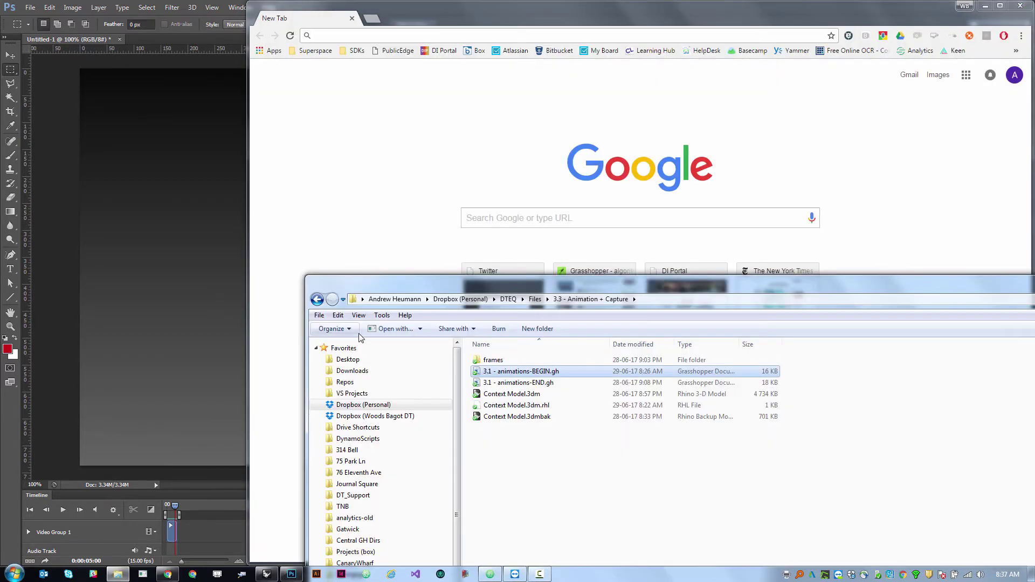
click(348, 359)
text(gif)
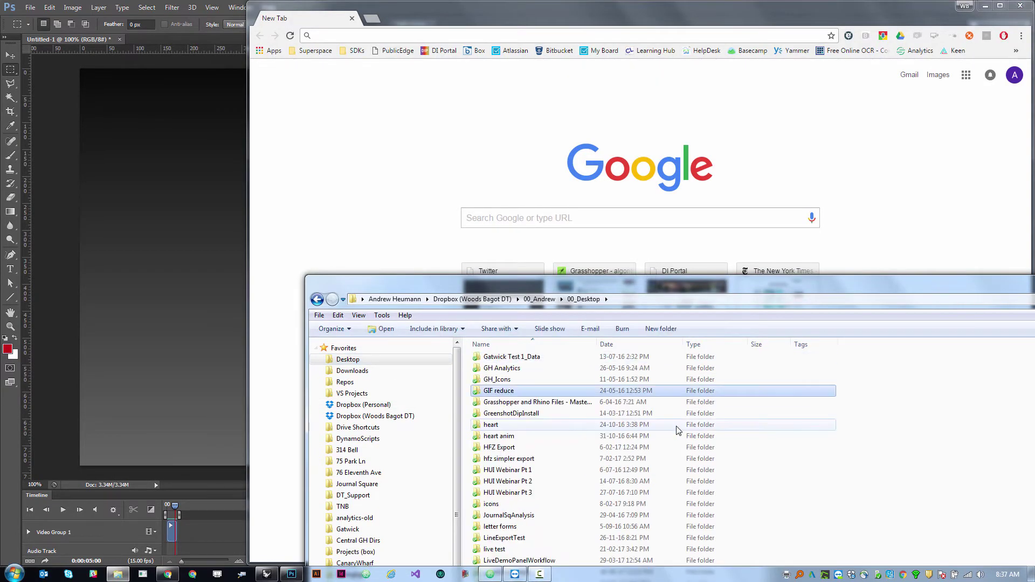
click(659, 297)
click(671, 298)
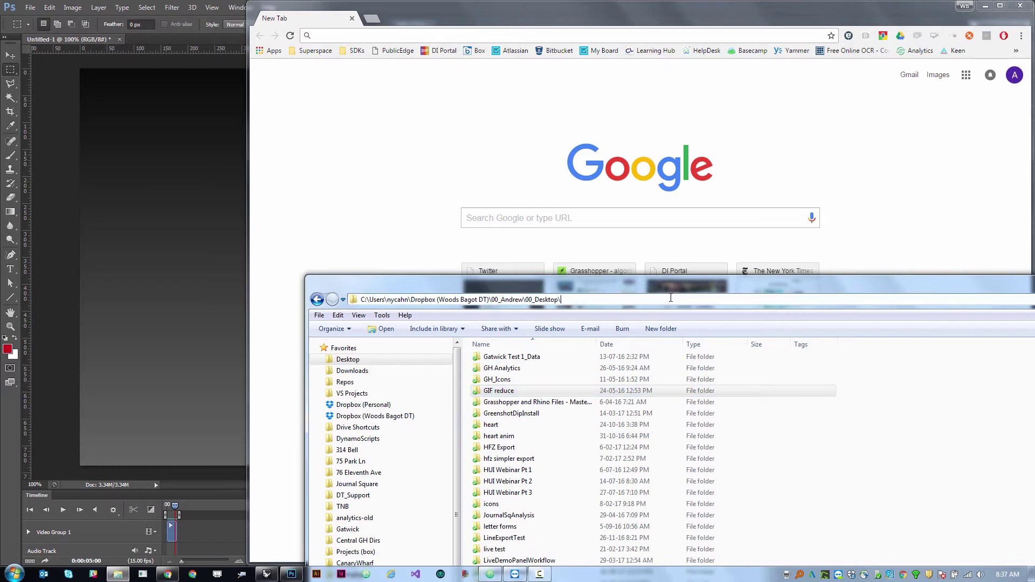
text(gif reduce\animation.gif)
key(Return)
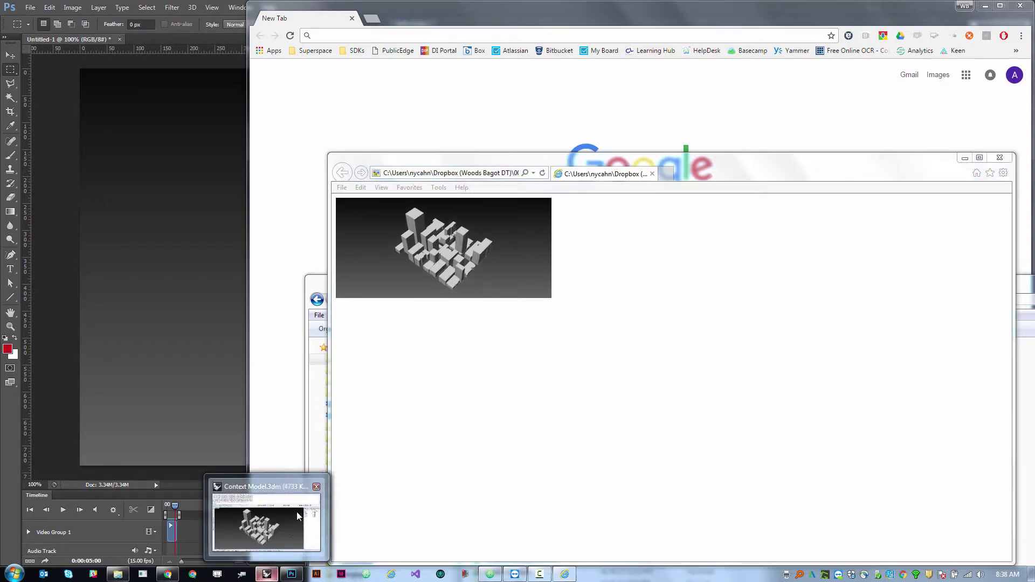
- Switch to Rhino and Grasshopper and view the building model and definition from different angles
click(296, 512)
click(798, 383)
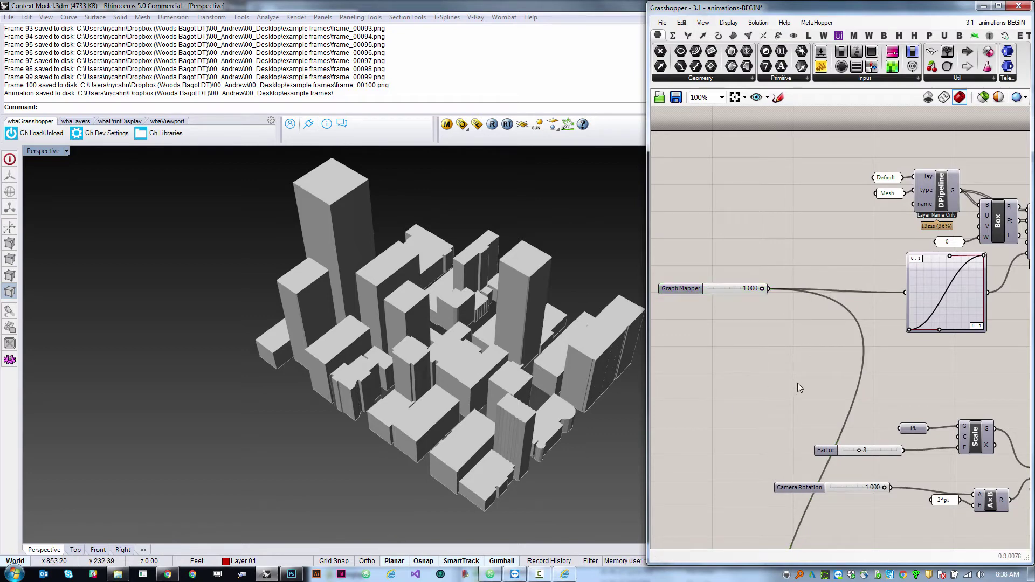
scroll(798, 383, down, 4)
scroll(790, 342, up, 3)
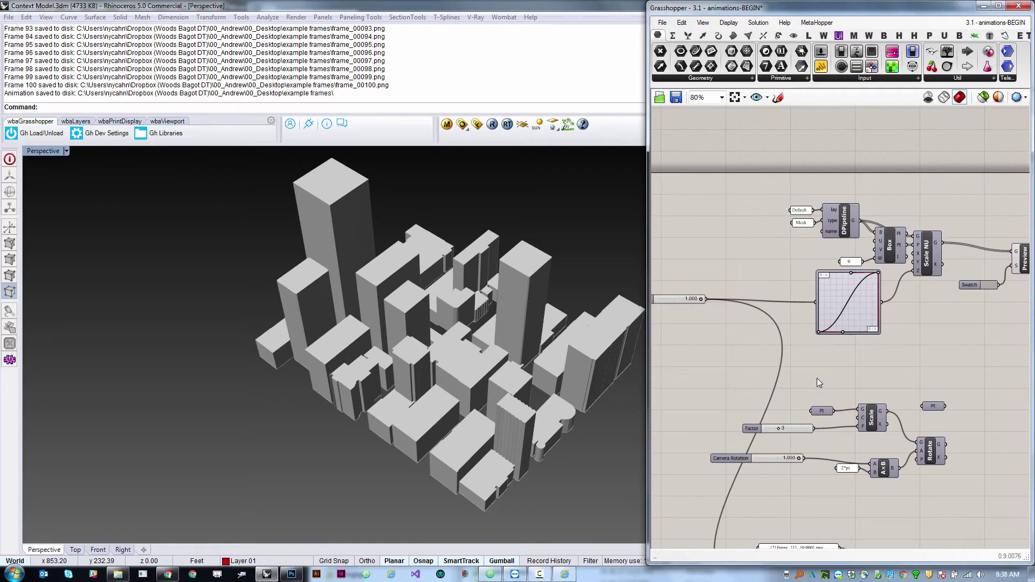
right_drag(400, 384, 597, 367)
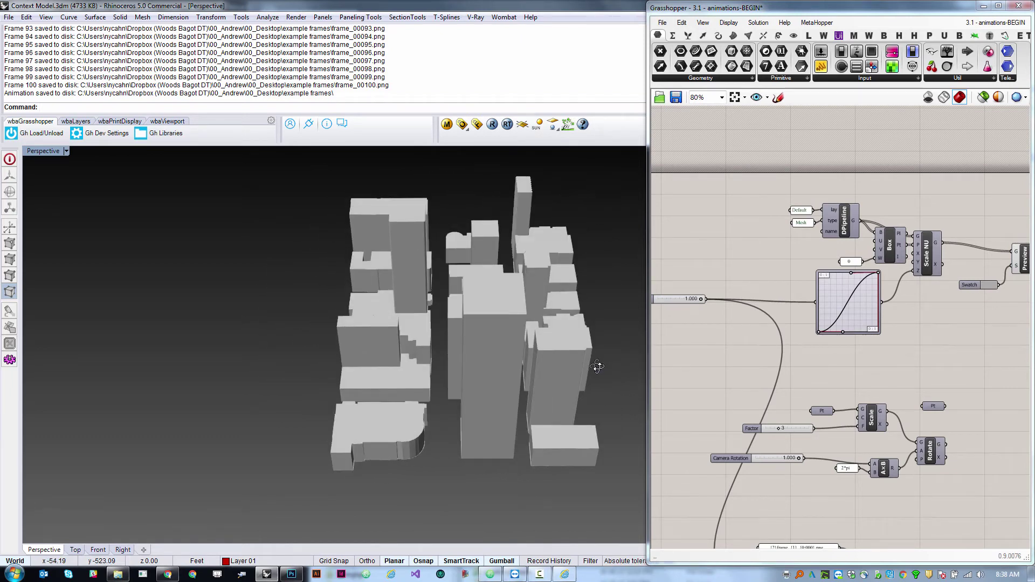
right_drag(590, 365, 429, 329)
- Widen the Grasshopper window and place a Modify Viewport component beside the Rotate component
click(990, 35)
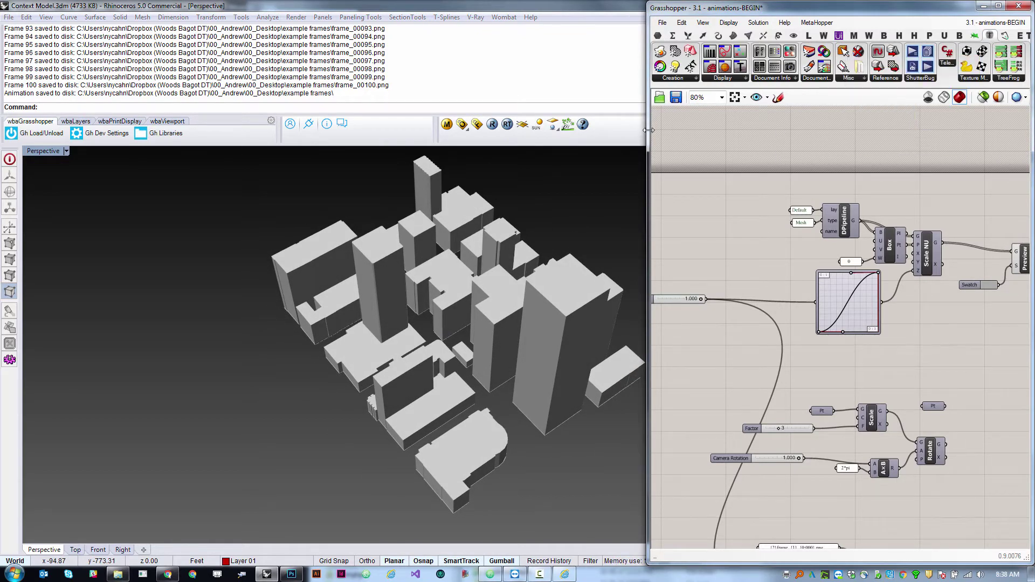
drag(649, 130, 339, 135)
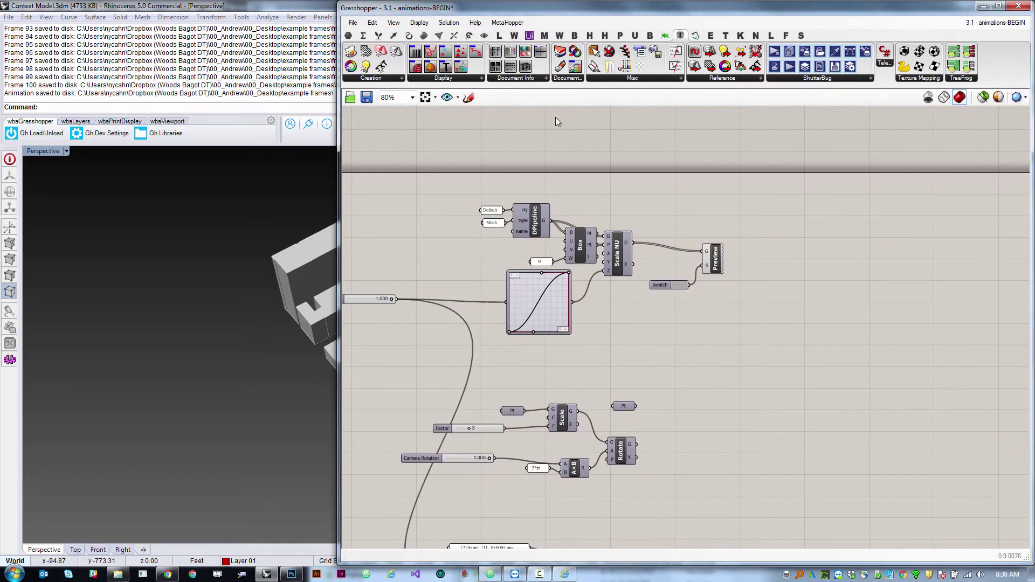
click(570, 80)
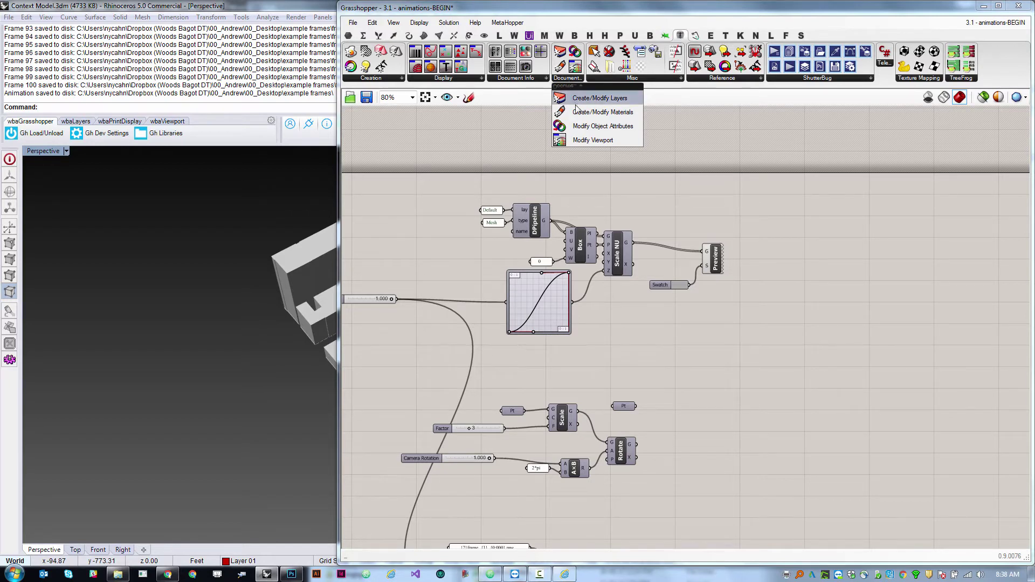
drag(593, 140, 718, 433)
scroll(707, 461, up, 3)
scroll(663, 405, up, 2)
scroll(622, 419, down, 3)
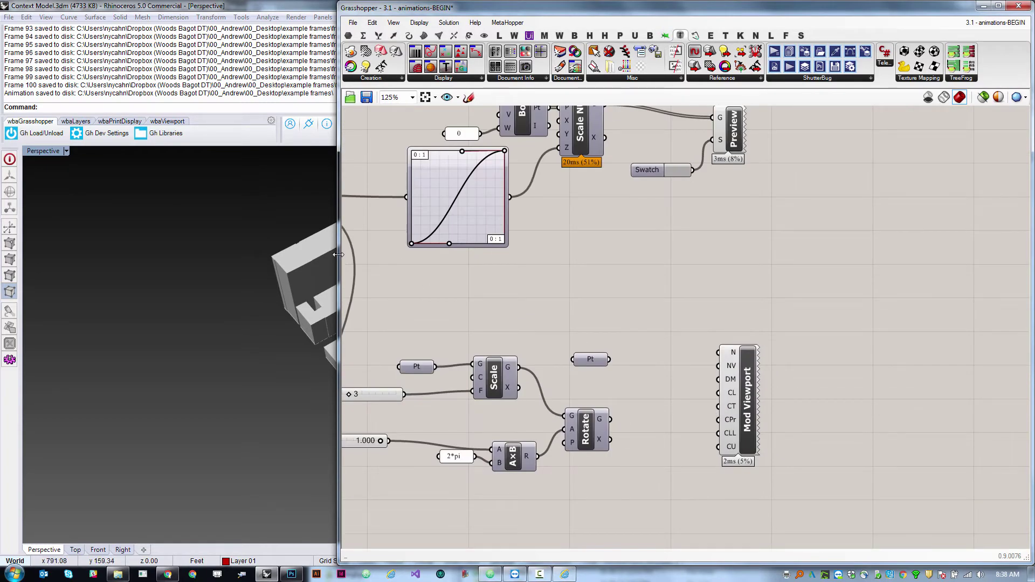
- Make room for the Rhino viewport and examine the Mod Viewport component's viewport name, named view and camera inputs
drag(338, 255, 605, 283)
right_drag(758, 294, 646, 268)
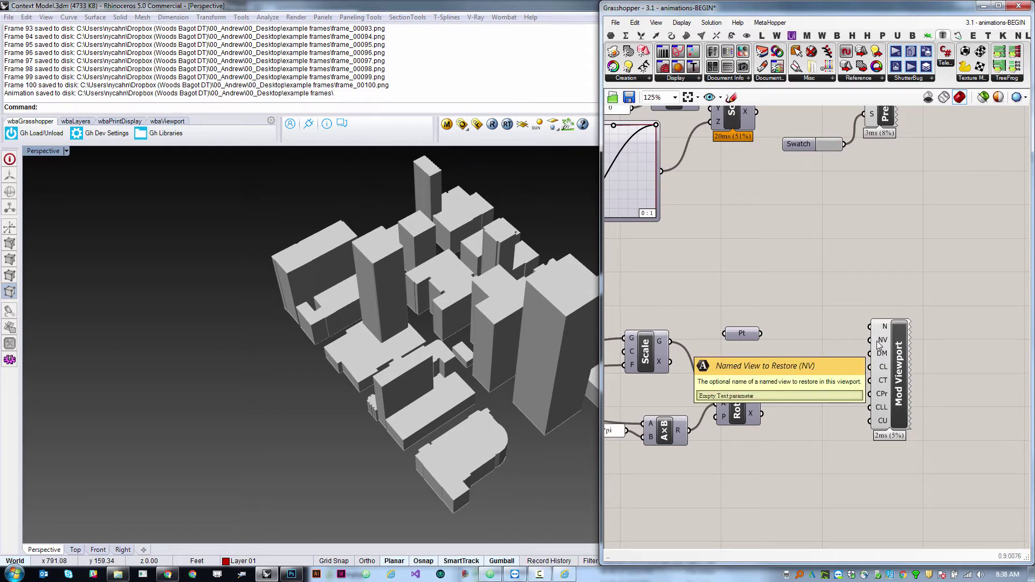
mouse_move(881, 330)
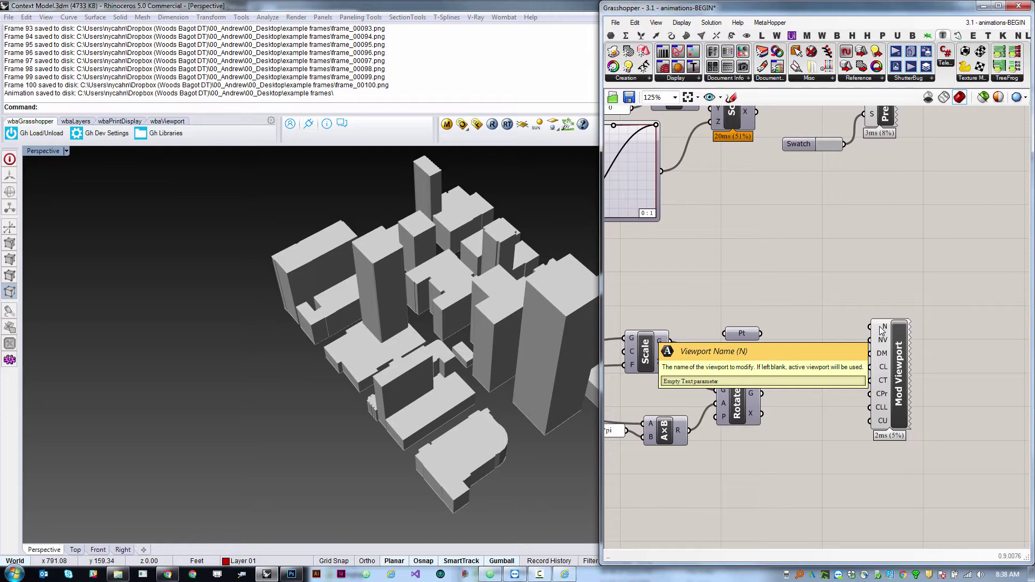
right_drag(513, 325, 545, 327)
mouse_move(879, 369)
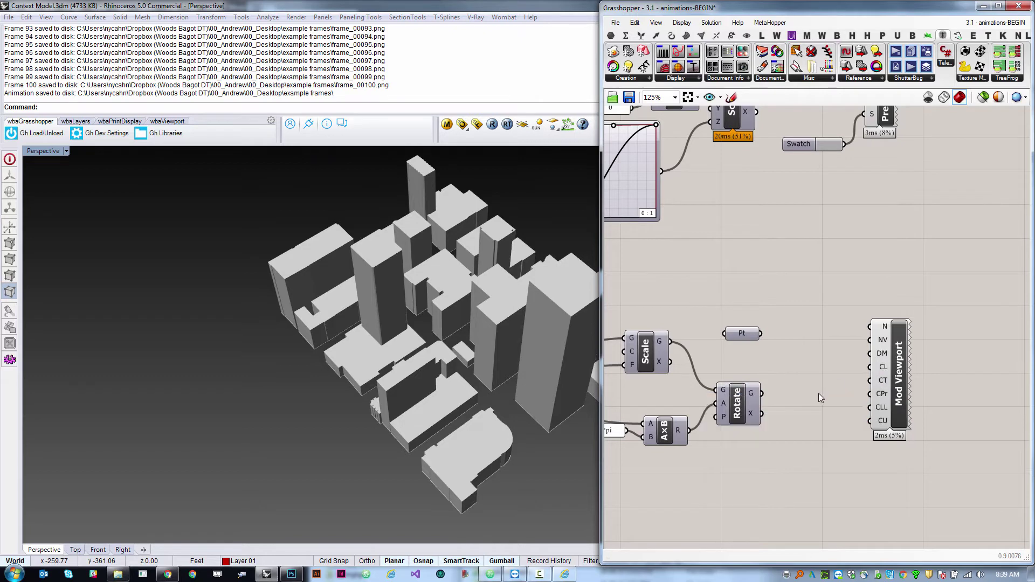
- Connect the standalone point parameter to the camera target (CT) input of Mod Viewport
click(739, 332)
right_drag(176, 398, 450, 372)
scroll(454, 378, down, 3)
key(Home)
key(Home)
key(Home)
drag(760, 334, 870, 380)
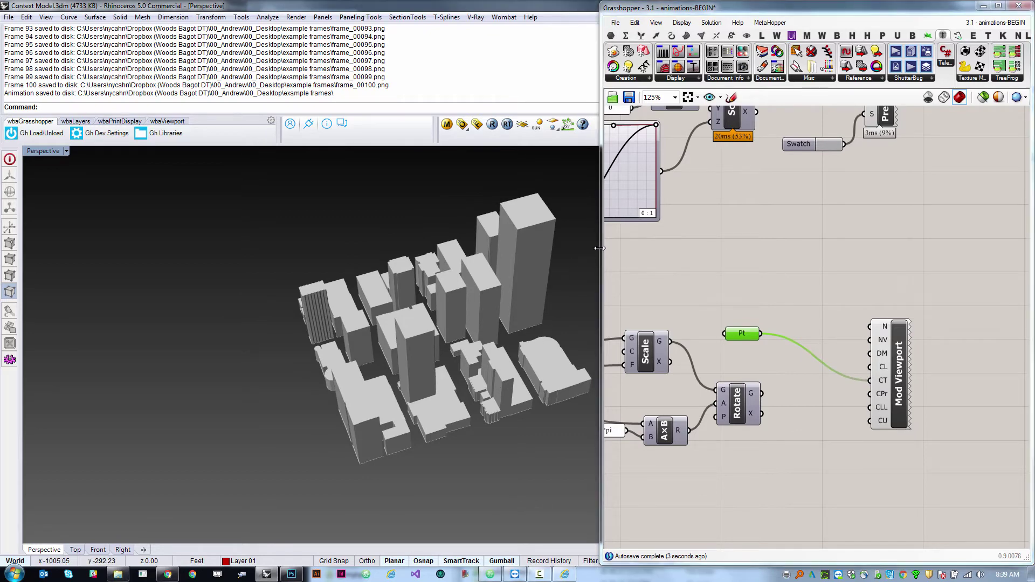
- Enlarge Rhino's side panels to narrow the Perspective viewport, reframe the buildings in it, and widen the Grasshopper window again
drag(601, 251, 939, 250)
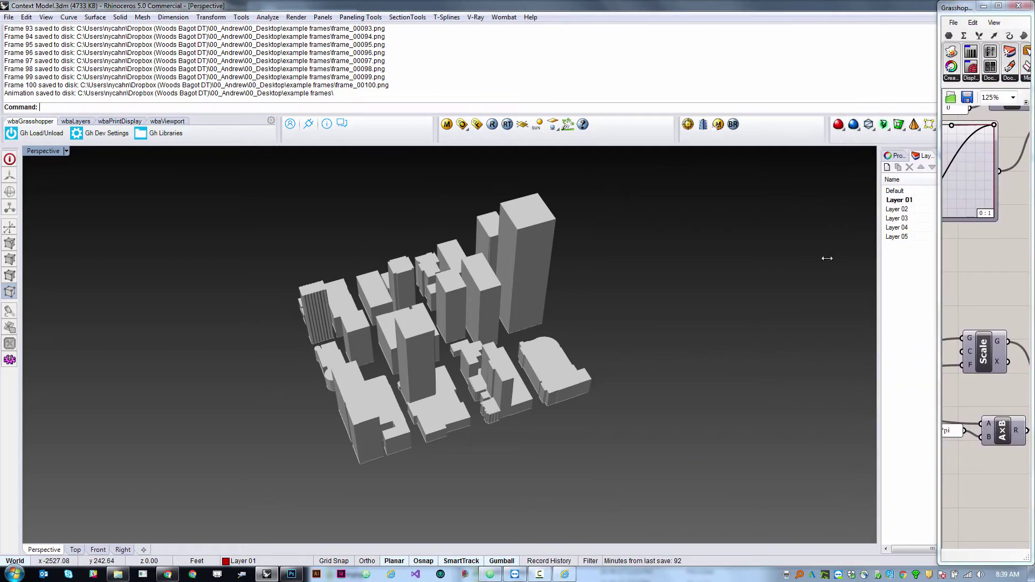
drag(439, 304, 449, 304)
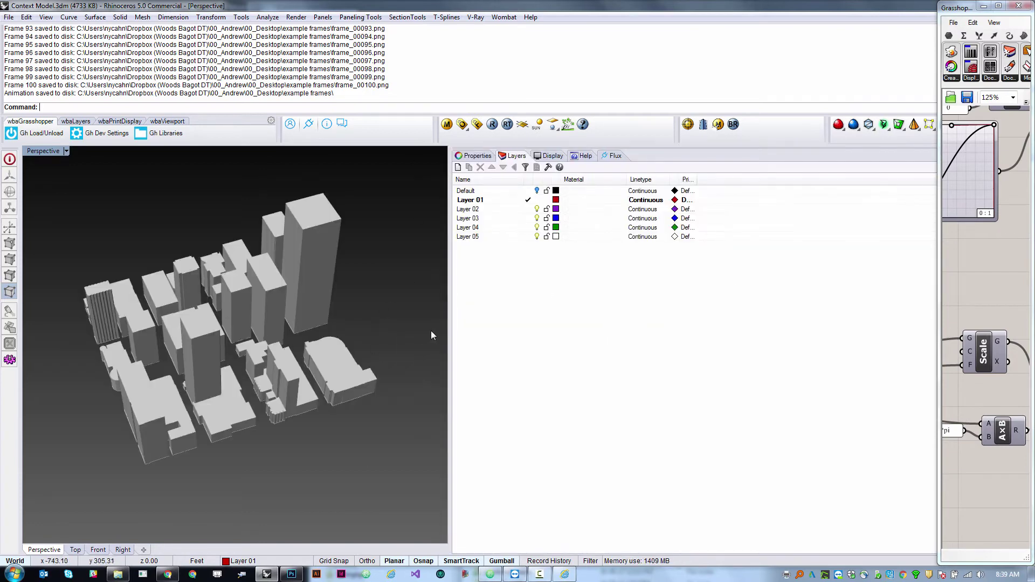
scroll(260, 363, up, 5)
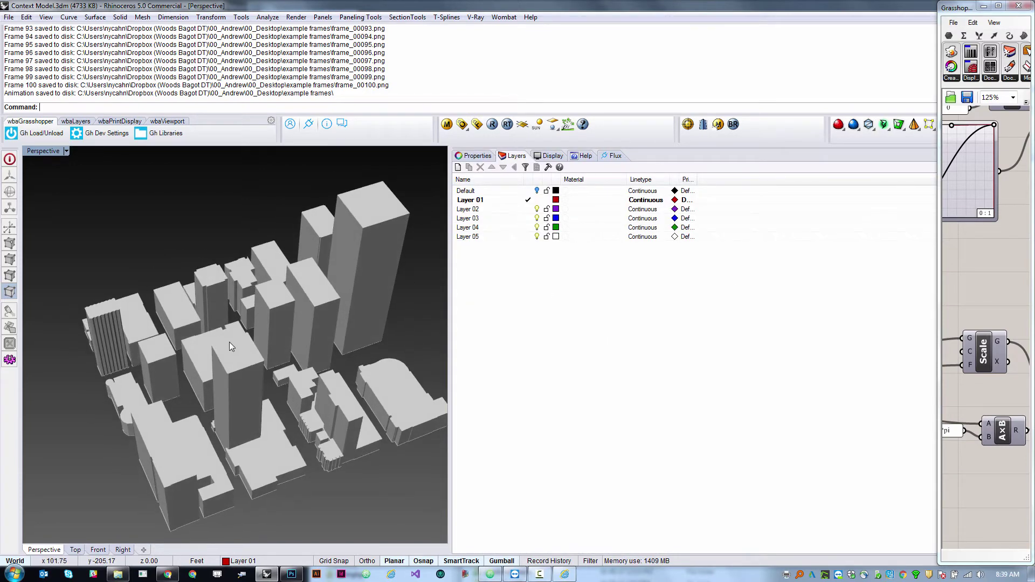
scroll(214, 337, down, 3)
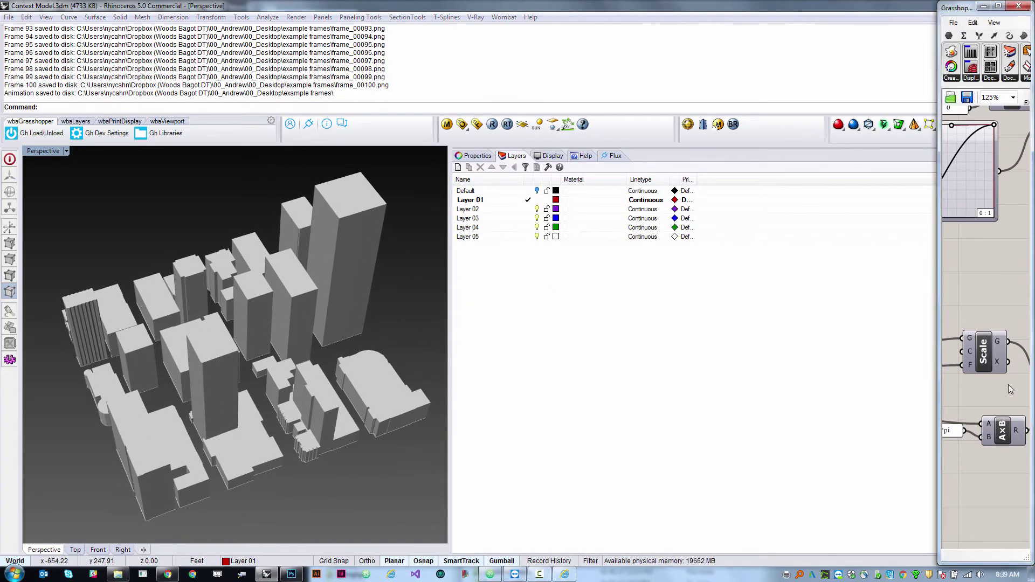
drag(941, 367, 426, 366)
scroll(776, 362, down, 2)
scroll(772, 363, up, 2)
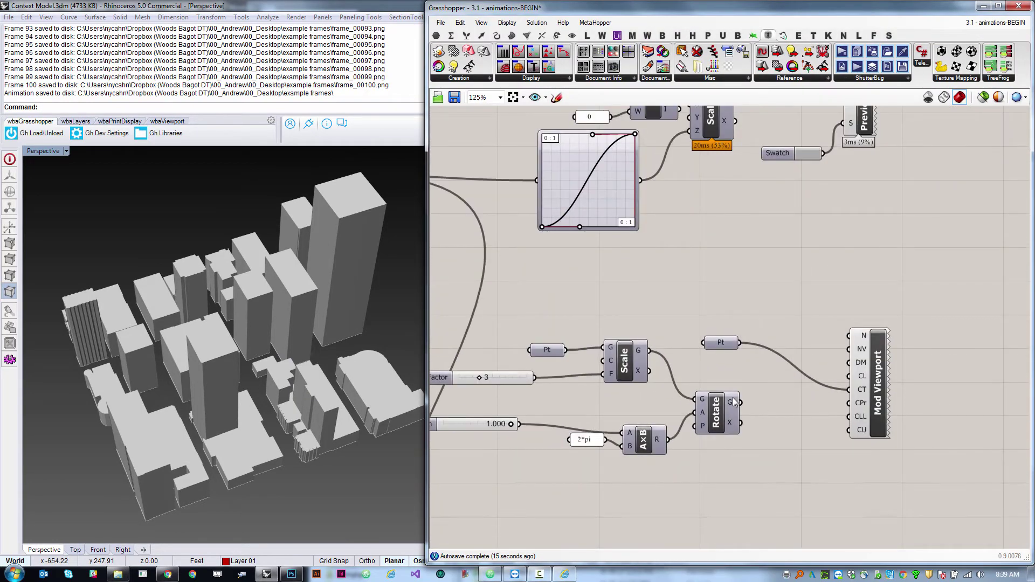
- Check the scaled point and its rotation, and connect the Rotate geometry output to Mod Viewport's camera location (CL) input
right_drag(512, 358, 606, 361)
click(641, 354)
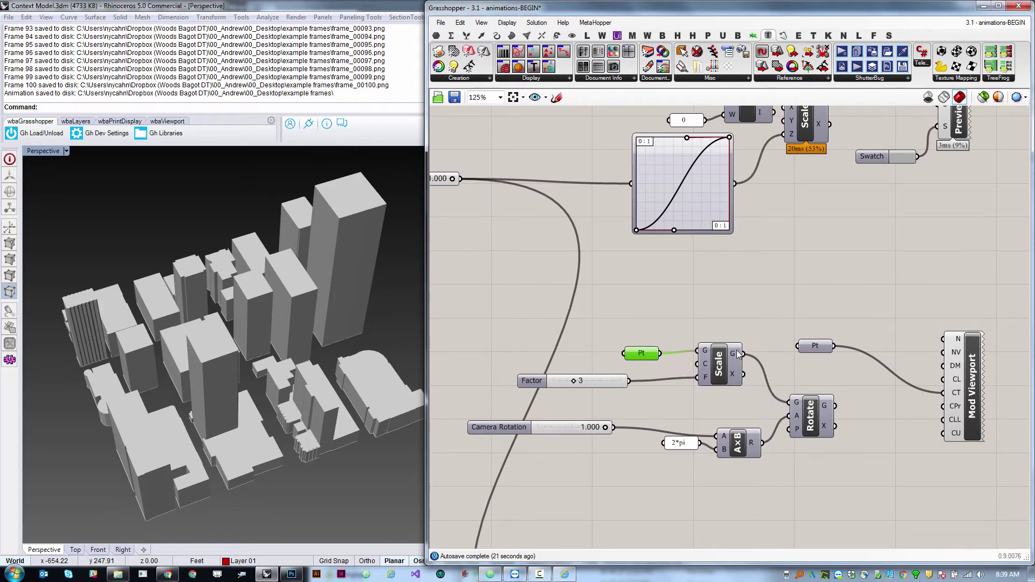
mouse_move(739, 354)
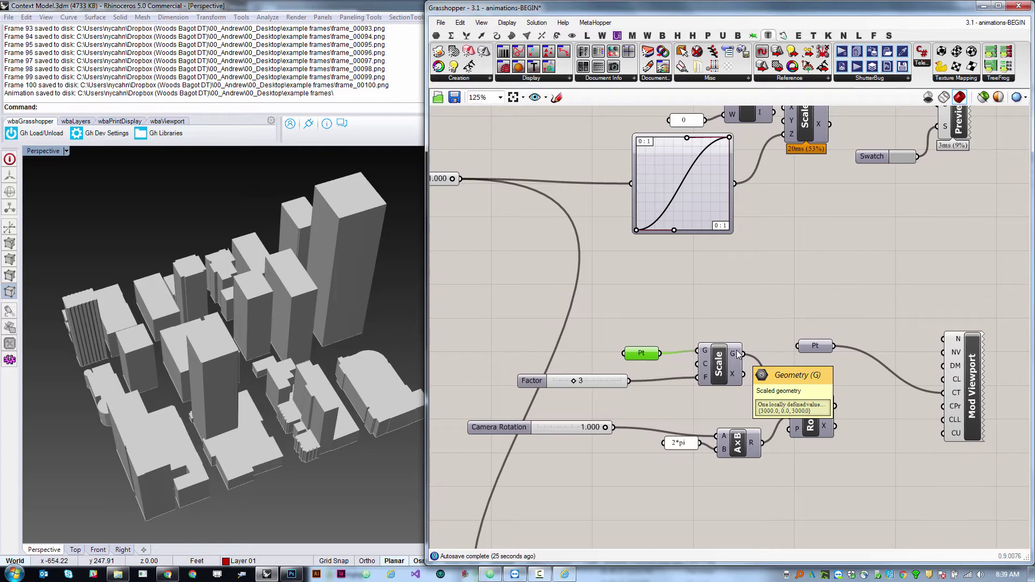
click(813, 413)
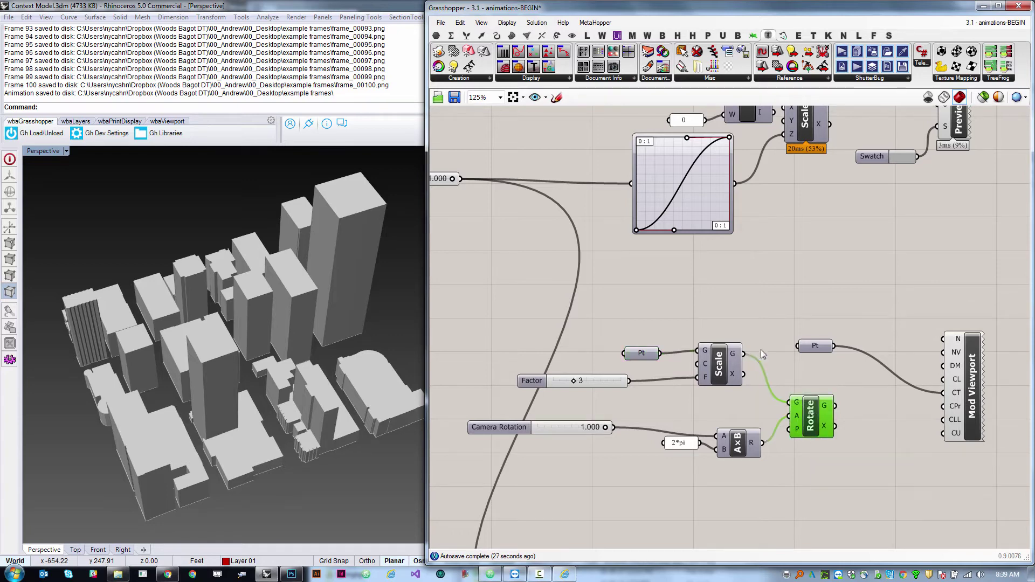
drag(603, 427, 635, 431)
click(635, 432)
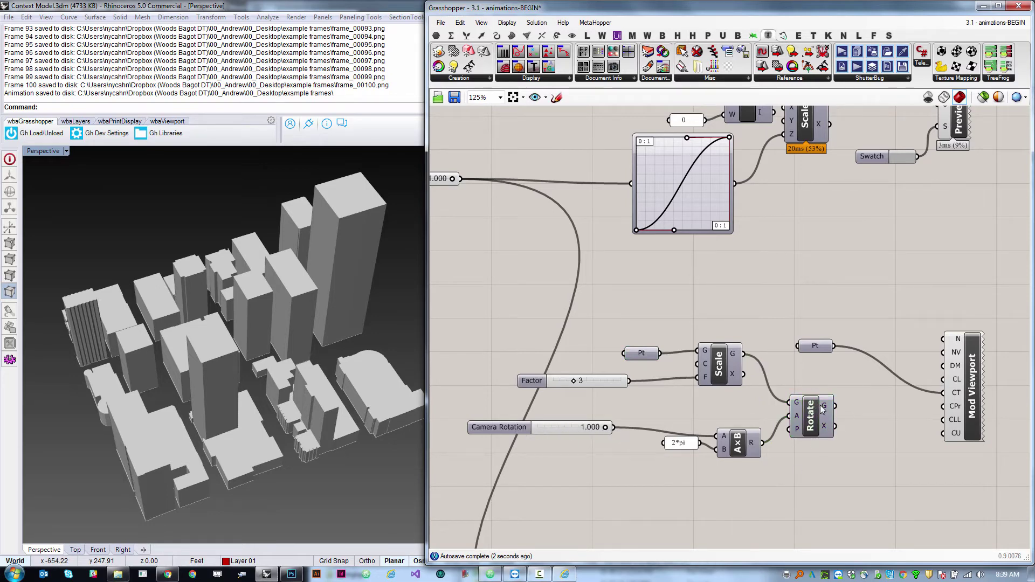
drag(834, 406, 943, 379)
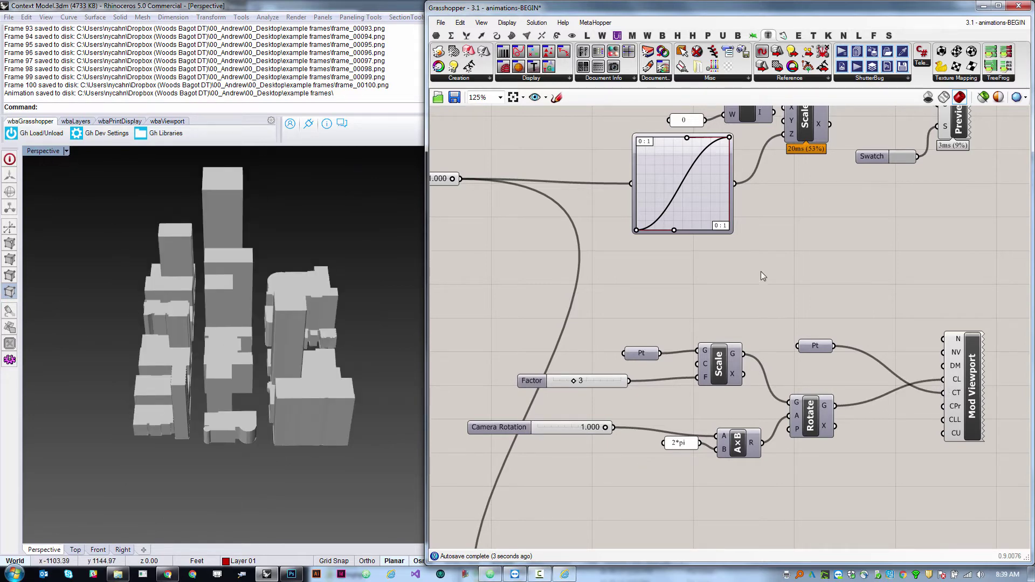
- Show all four Rhino viewports and tilt the Top view to see the rotated camera point relative to the buildings
click(811, 426)
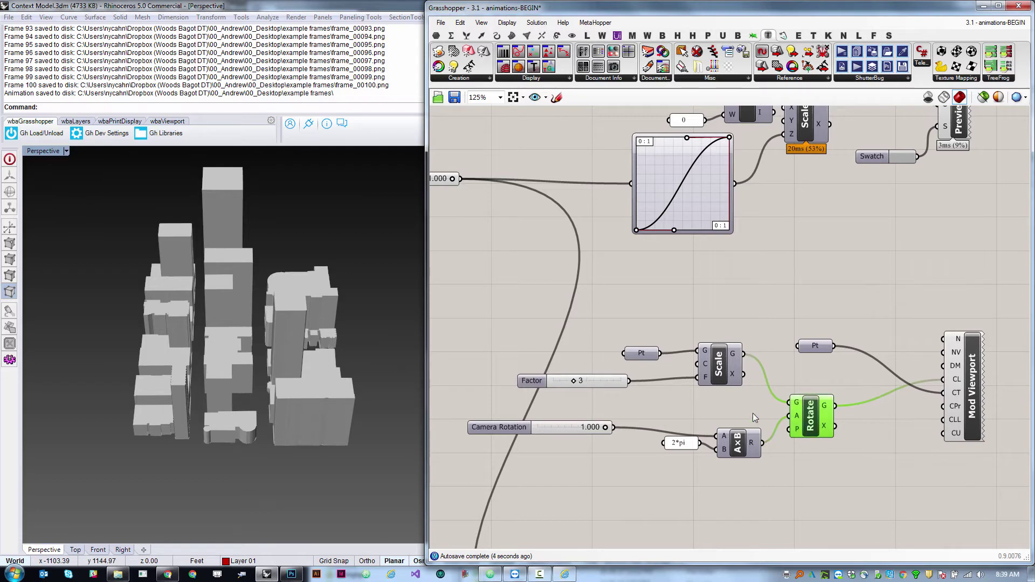
double_click(53, 151)
click(83, 285)
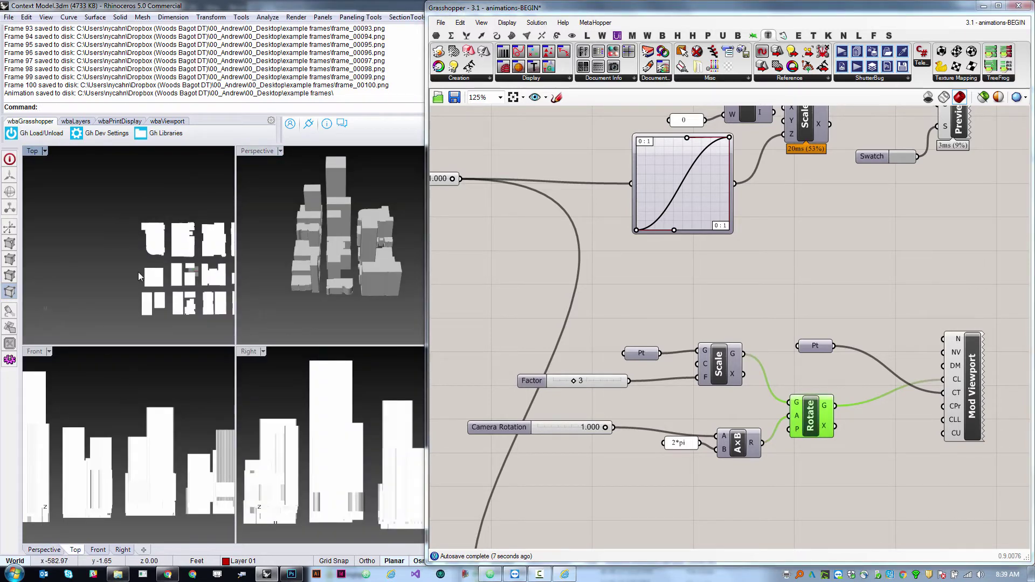
ctrl+shift+right_drag(138, 272, 174, 258)
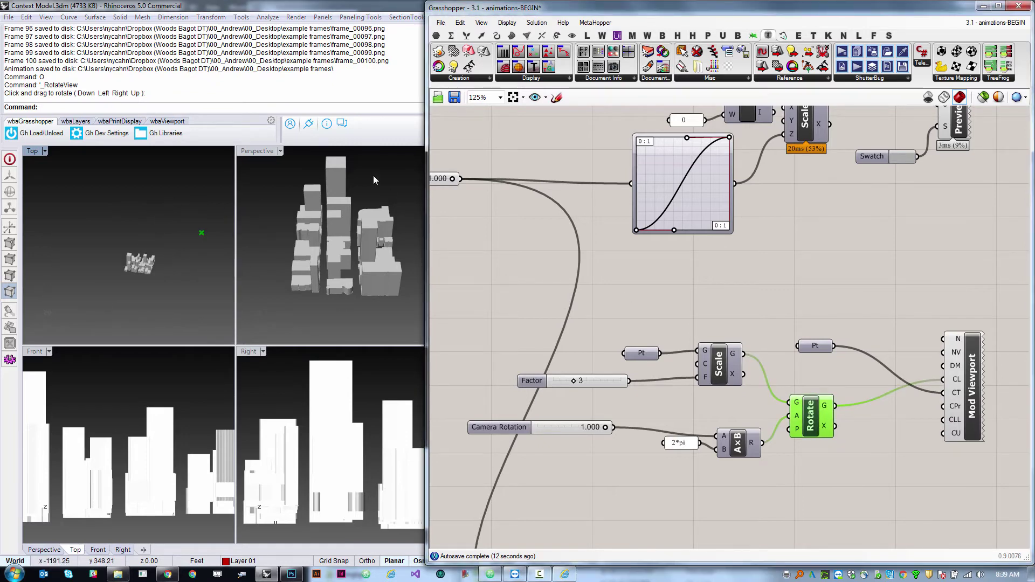
- Test the Camera Rotation slider with the Perspective view active, ending at 1.000, and inspect the maximized Perspective view
click(245, 151)
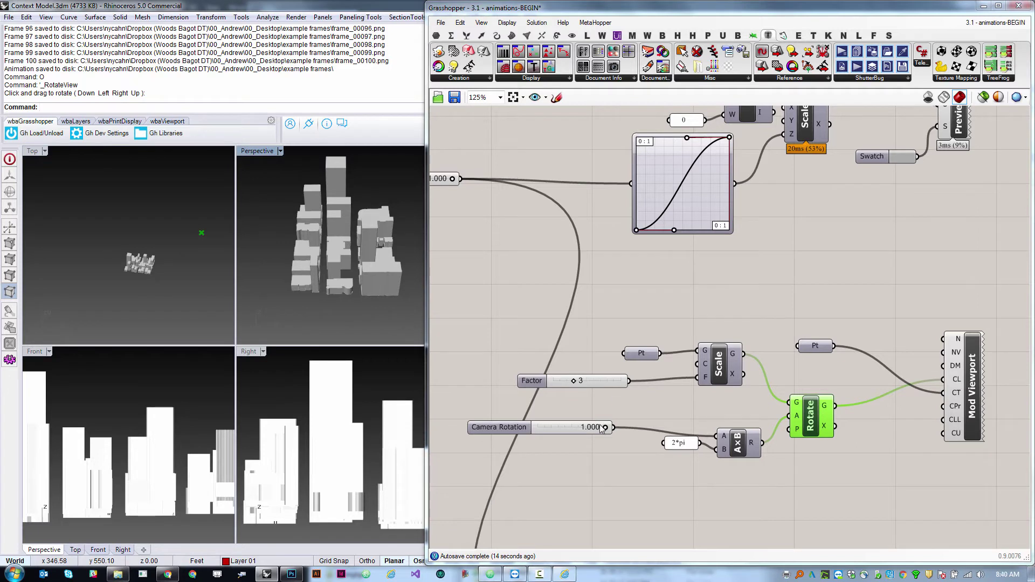
drag(605, 428, 649, 429)
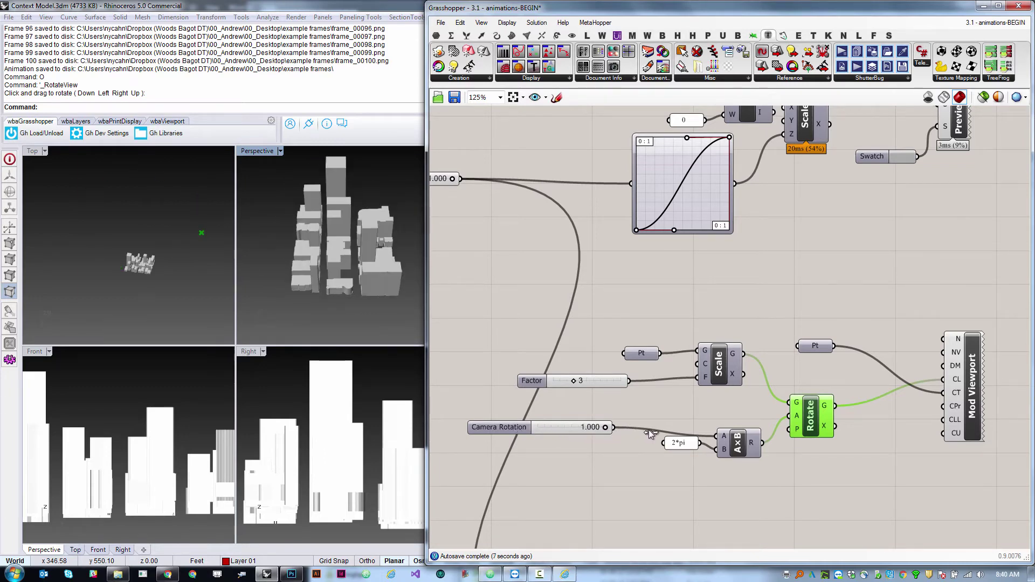
double_click(266, 152)
right_drag(146, 319, 220, 337)
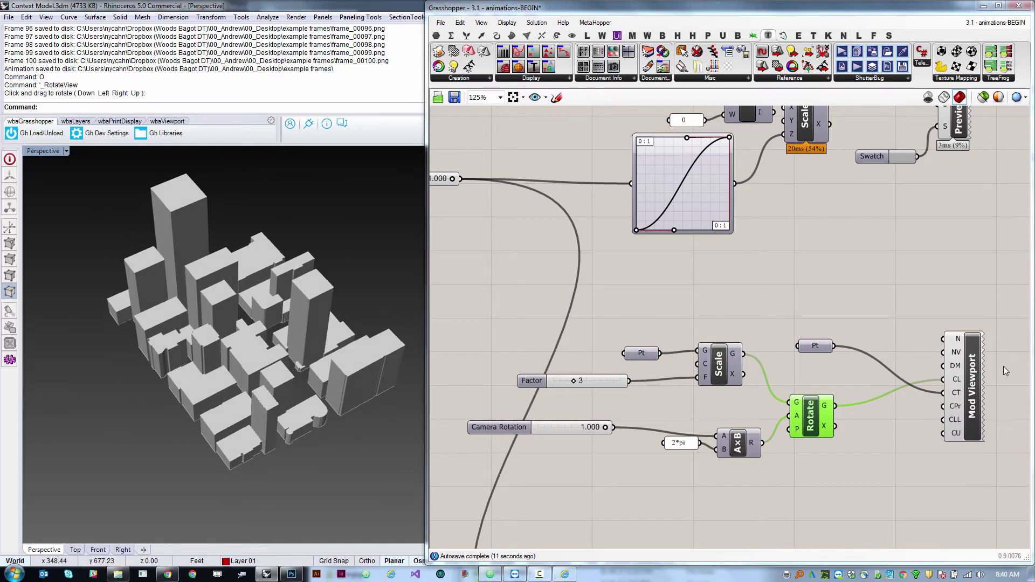
- Examine the remaining Mod Viewport inputs and the Camera Rotation slider that drives the camera point
click(956, 403)
click(771, 399)
right_drag(600, 357, 679, 373)
scroll(620, 377, down, 1)
scroll(593, 334, up, 2)
scroll(539, 242, down, 3)
scroll(542, 219, up, 1)
drag(538, 218, 671, 432)
scroll(644, 419, up, 2)
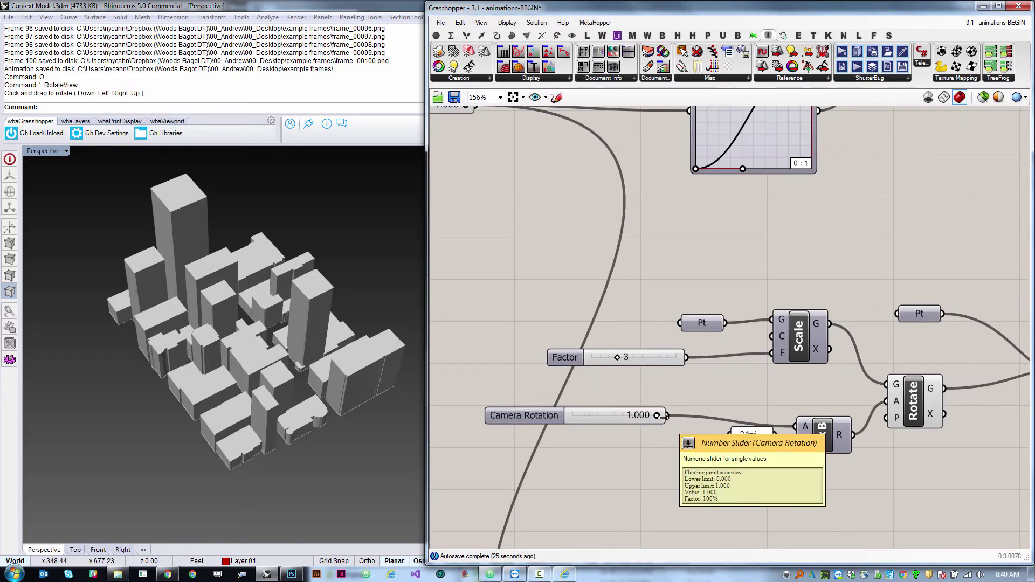
- Connect the Graph Mapper slider to the A input of the multiplication component, replacing the Camera Rotation slider
scroll(757, 449, down, 2)
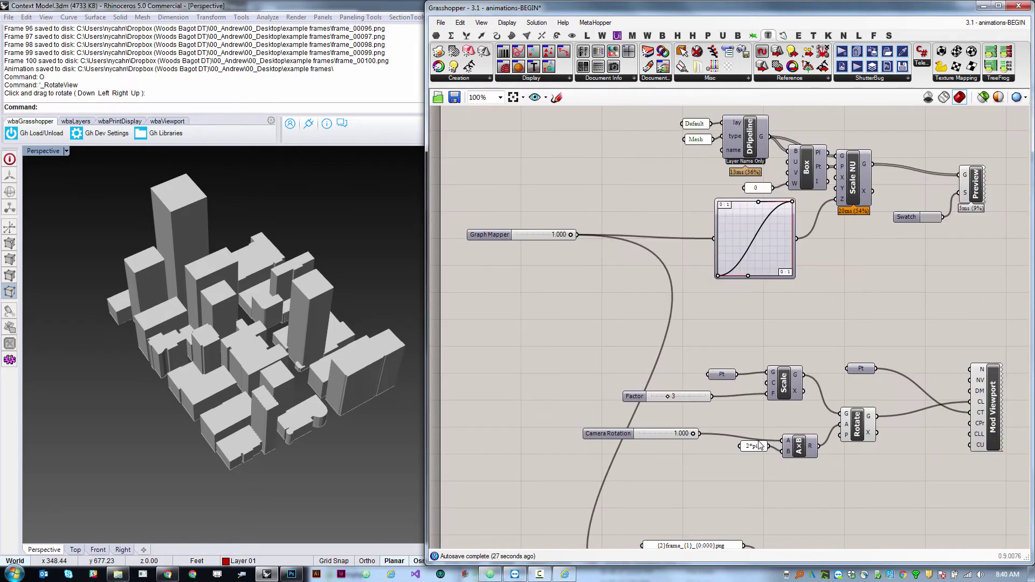
drag(518, 238, 506, 235)
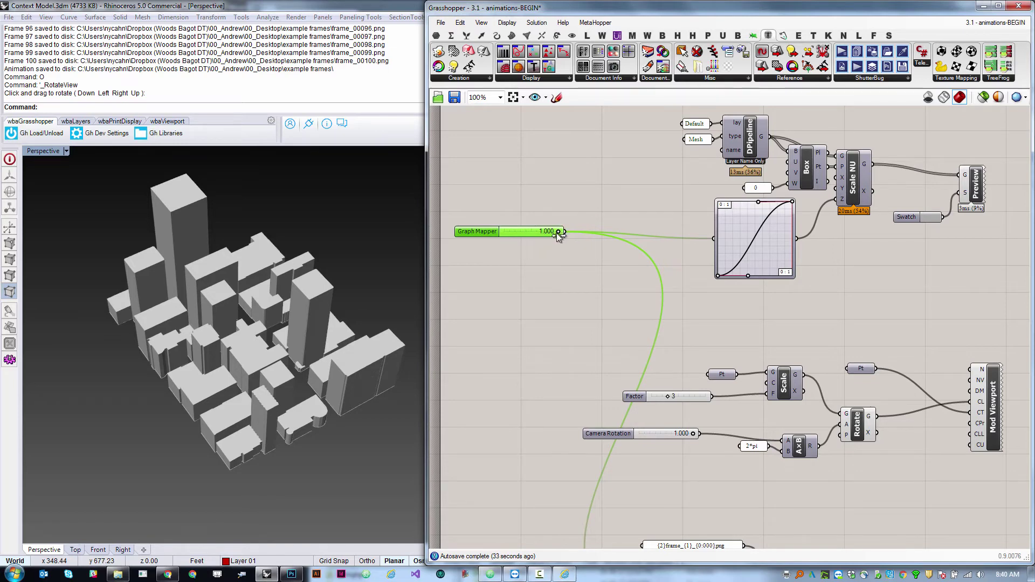
drag(558, 231, 783, 440)
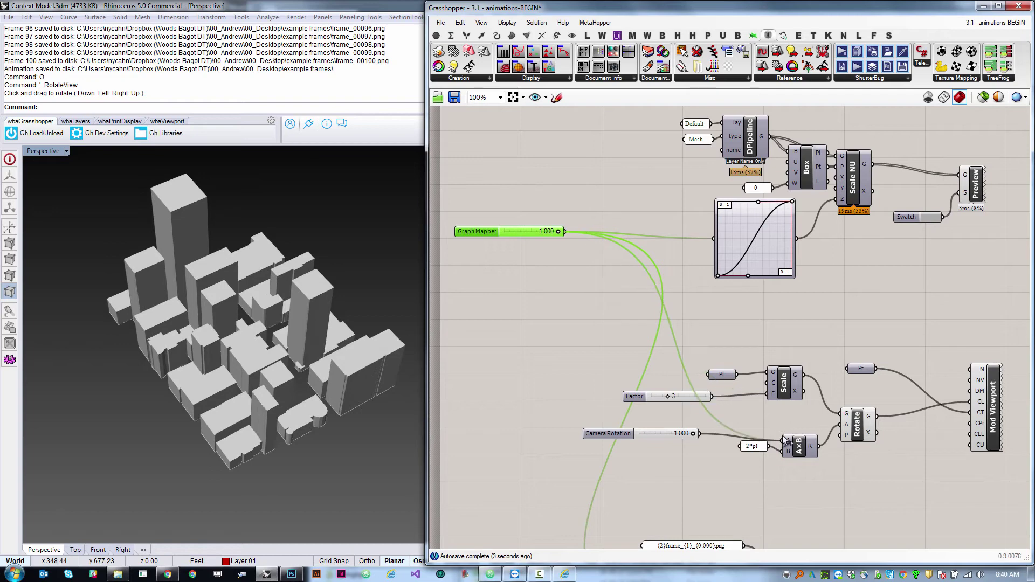
click(714, 439)
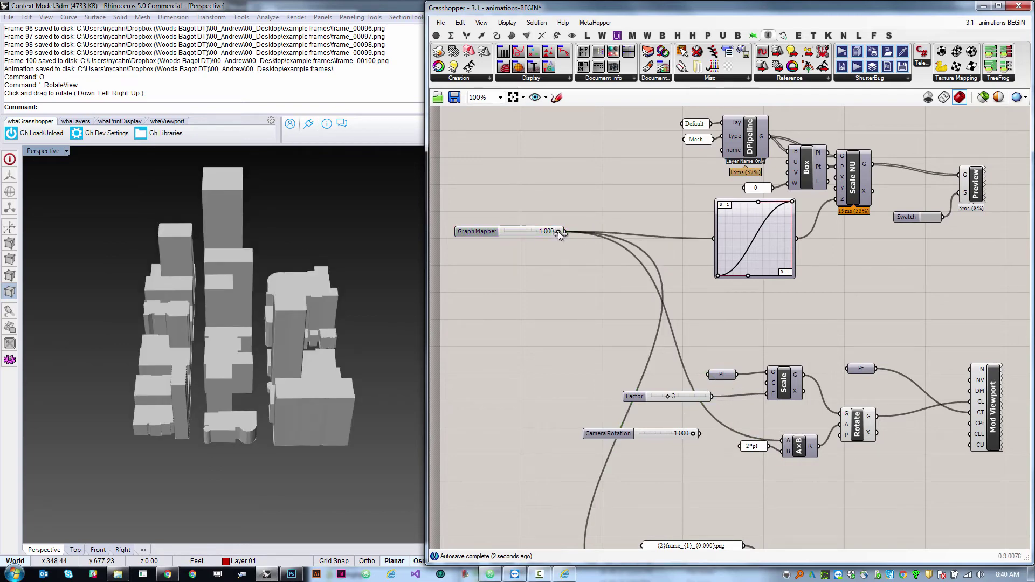
- Test the combined growth and camera rotation by running the Graph Mapper slider to 0.000 and back to 1.000
mouse_move(558, 231)
mouse_down()
mouse_move(487, 232)
mouse_move(574, 251)
mouse_move(515, 248)
mouse_move(494, 260)
mouse_up()
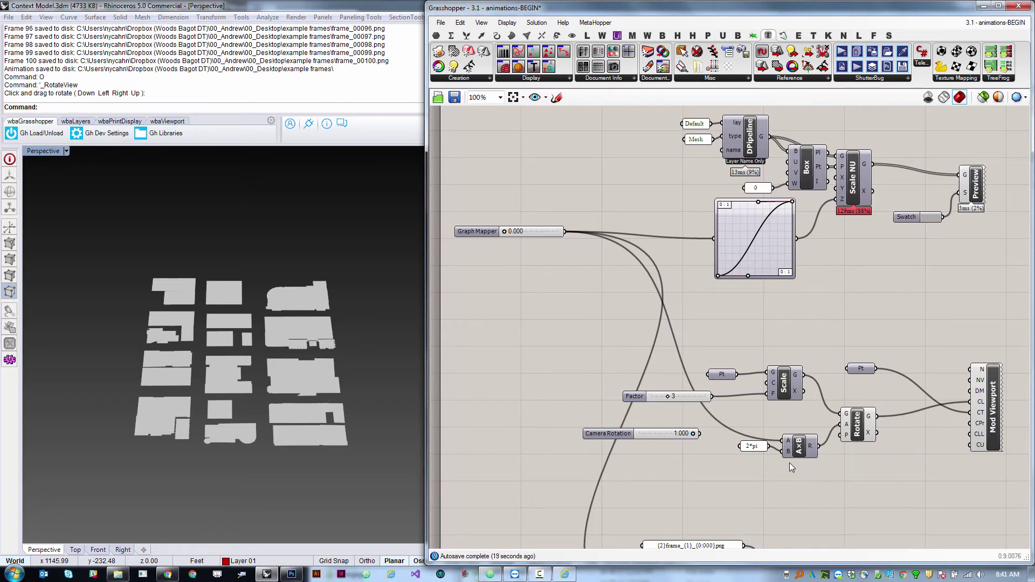
drag(525, 234, 521, 234)
click(556, 214)
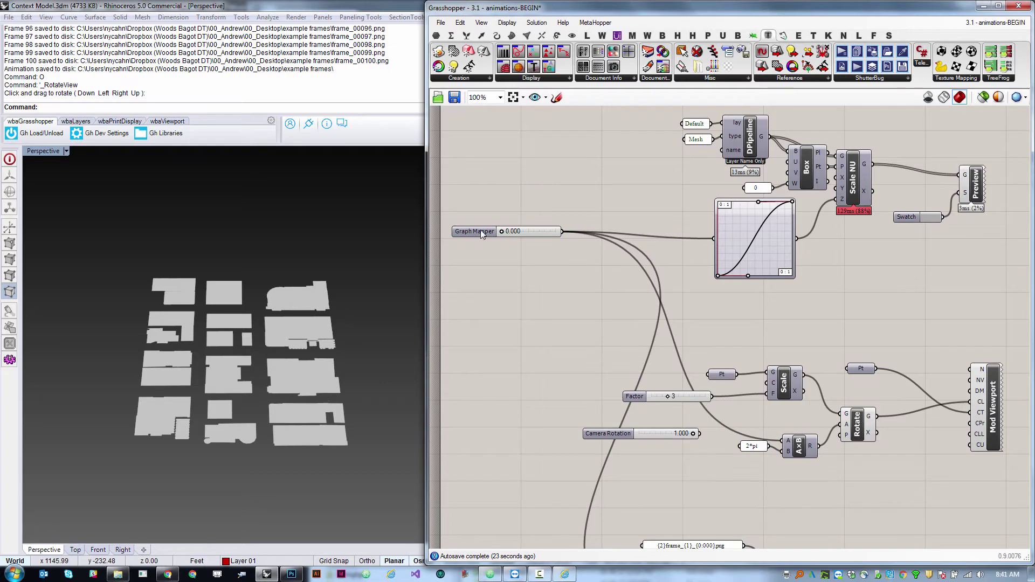
drag(502, 232, 575, 255)
- Show all four Rhino viewports and turn off the preview of the Rotate component's camera point
scroll(741, 354, down, 3)
scroll(700, 322, up, 4)
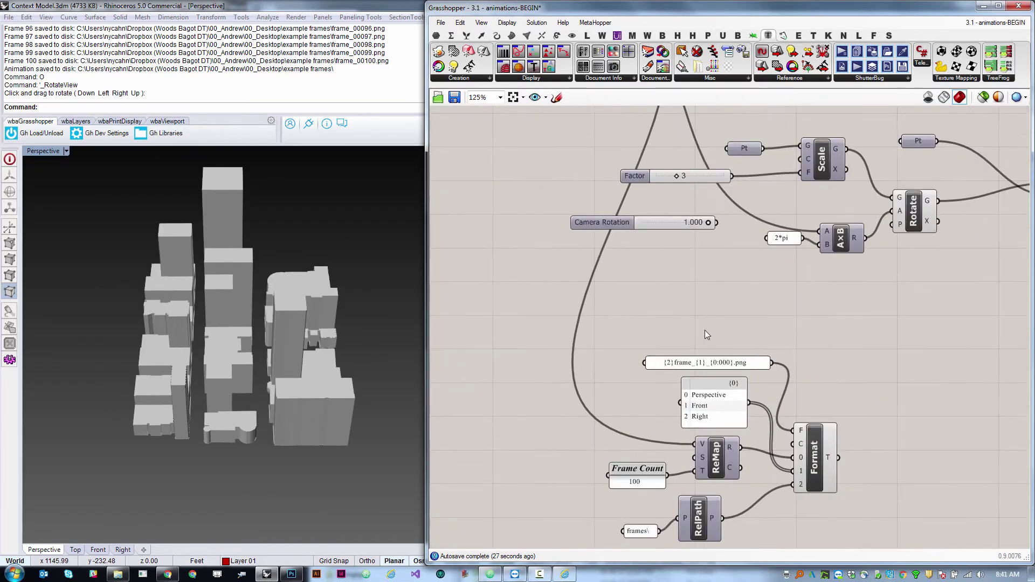
scroll(641, 366, down, 1)
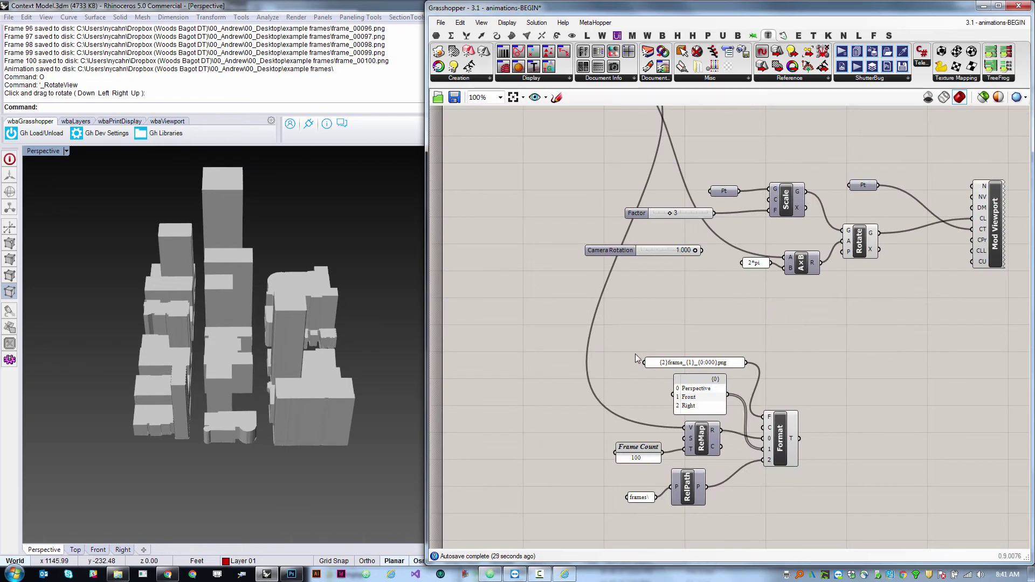
double_click(38, 154)
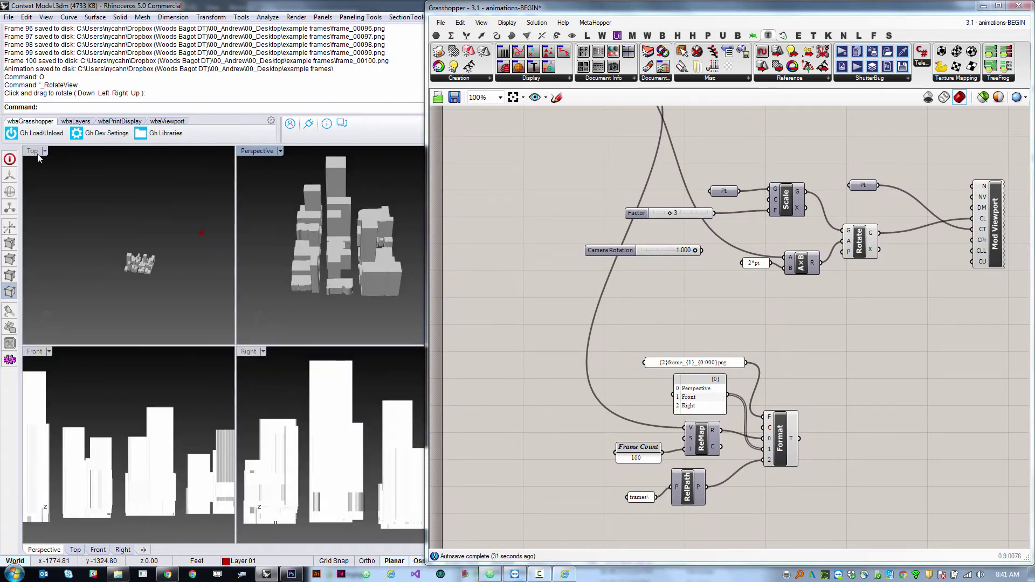
click(859, 242)
right_click(846, 295)
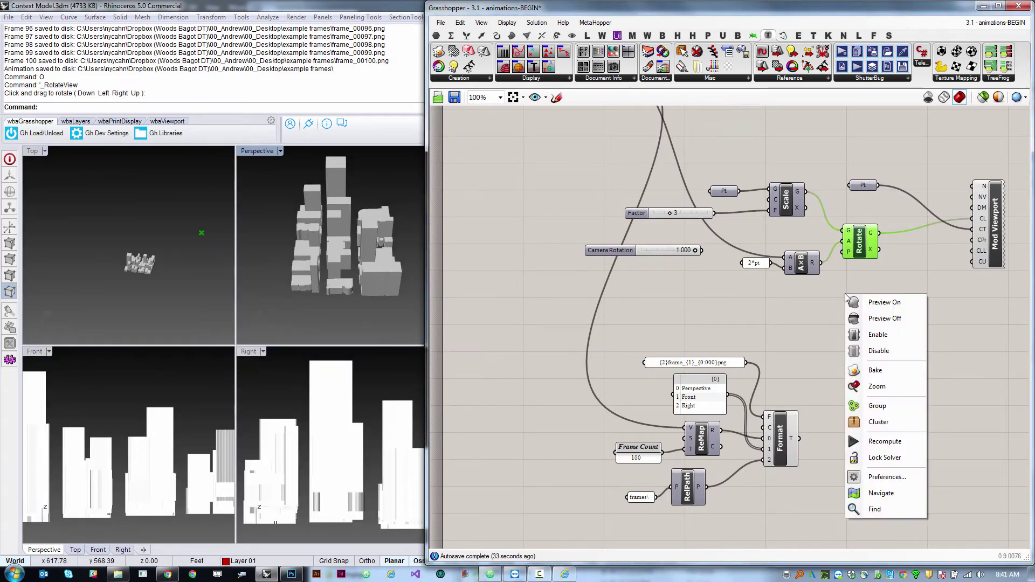
click(867, 320)
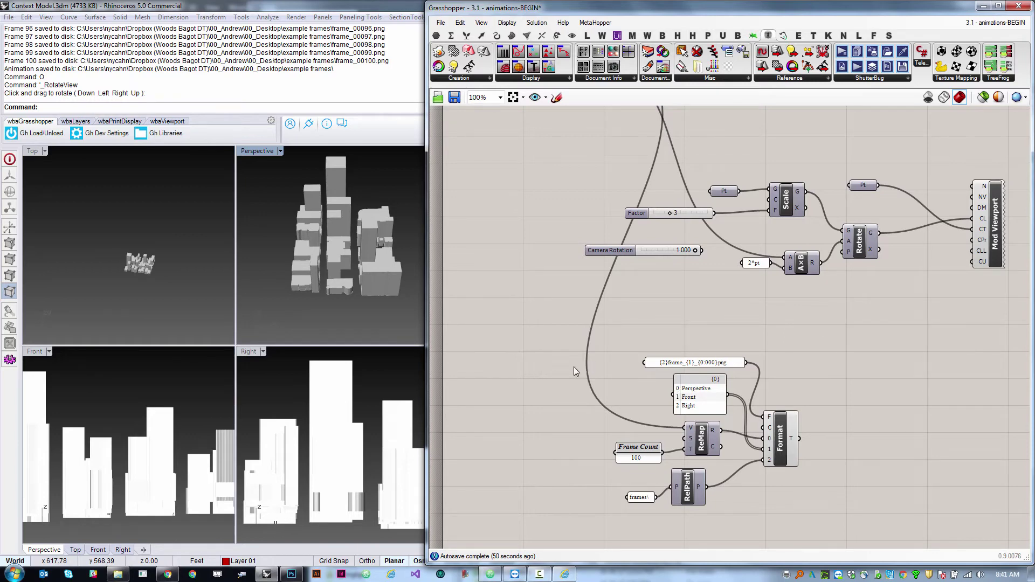
- Place a Save Viewport To File component to the right of the Format component
scroll(574, 366, down, 2)
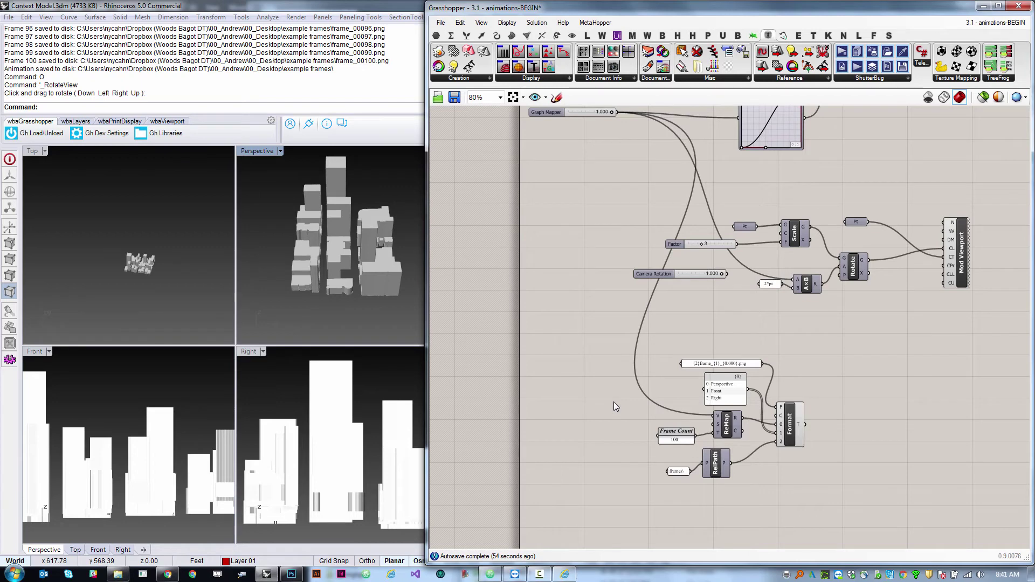
scroll(600, 260, down, 2)
scroll(601, 141, up, 2)
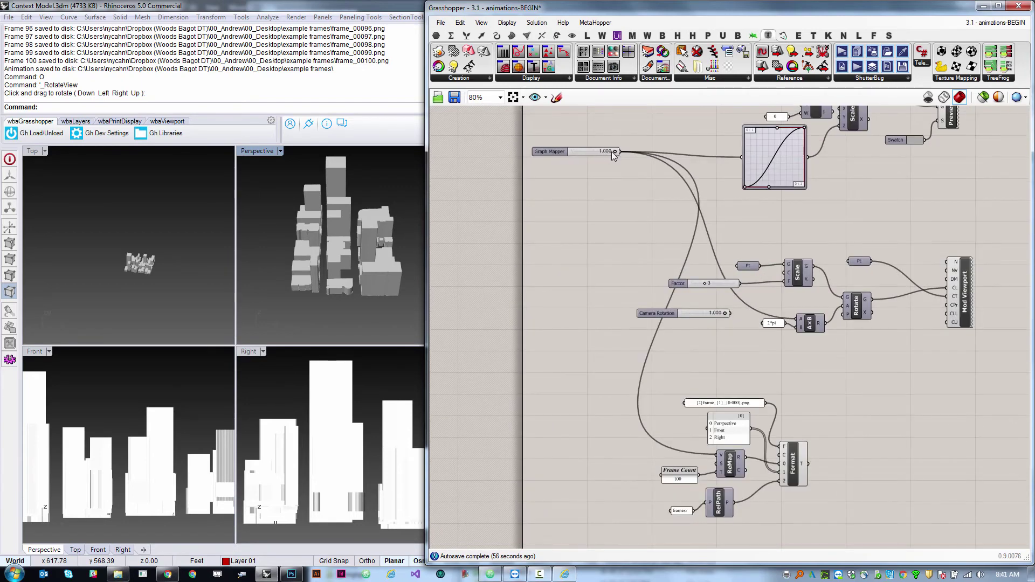
mouse_move(615, 153)
mouse_down()
mouse_move(516, 174)
mouse_move(629, 156)
mouse_up()
click(517, 293)
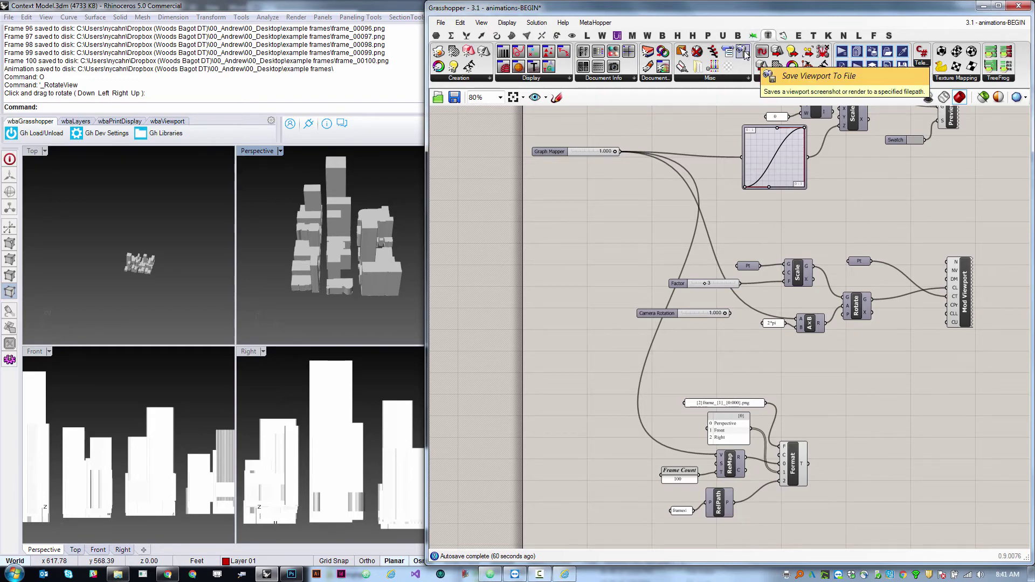
drag(745, 54, 858, 455)
scroll(858, 447, up, 1)
drag(809, 431, 885, 431)
scroll(894, 476, up, 3)
scroll(889, 469, up, 1)
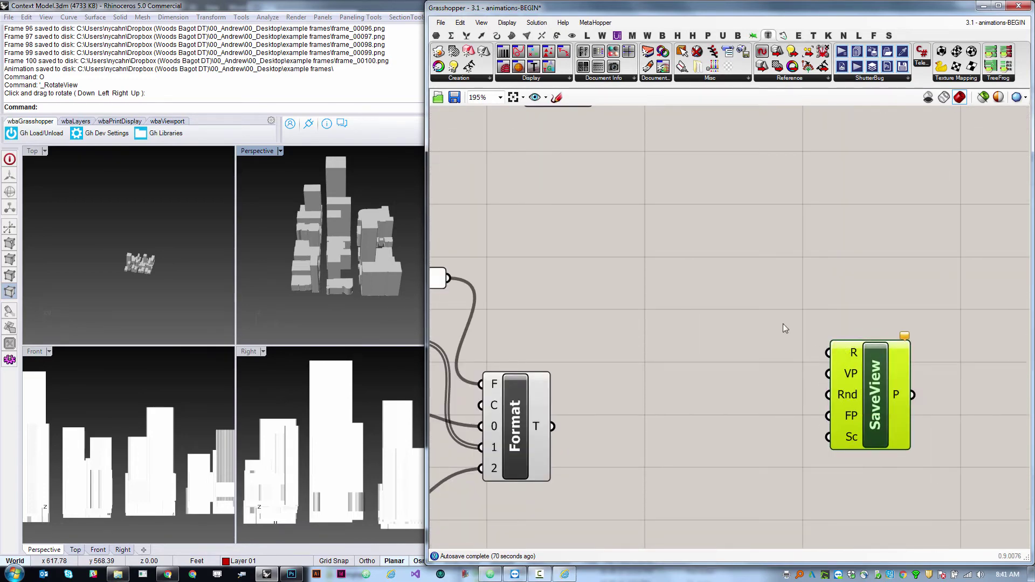
- Add a Boolean Toggle connected to SaveView's R input and leave it set to False
click(436, 35)
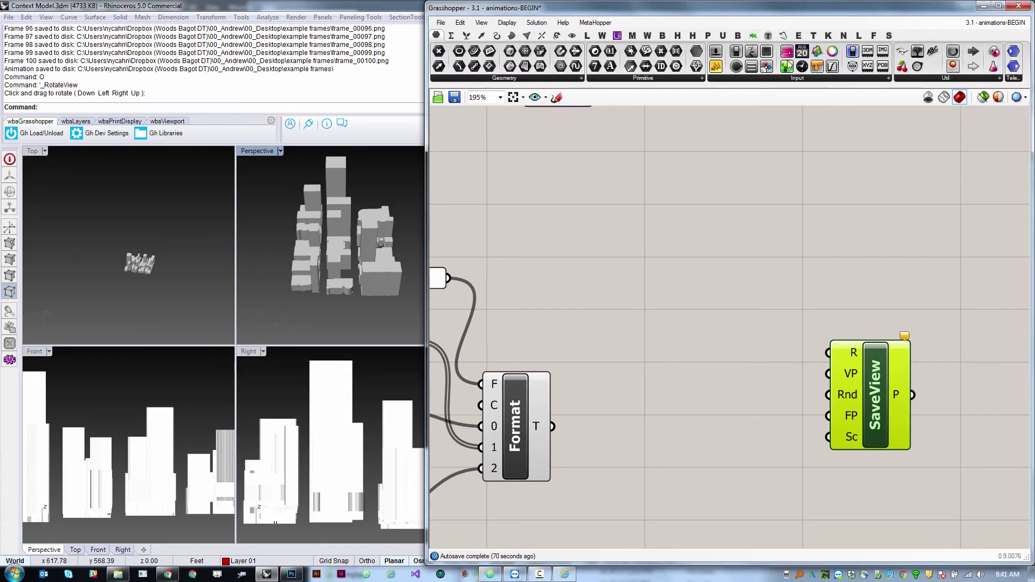
drag(737, 52, 829, 353)
double_click(733, 305)
double_click(762, 307)
click(775, 430)
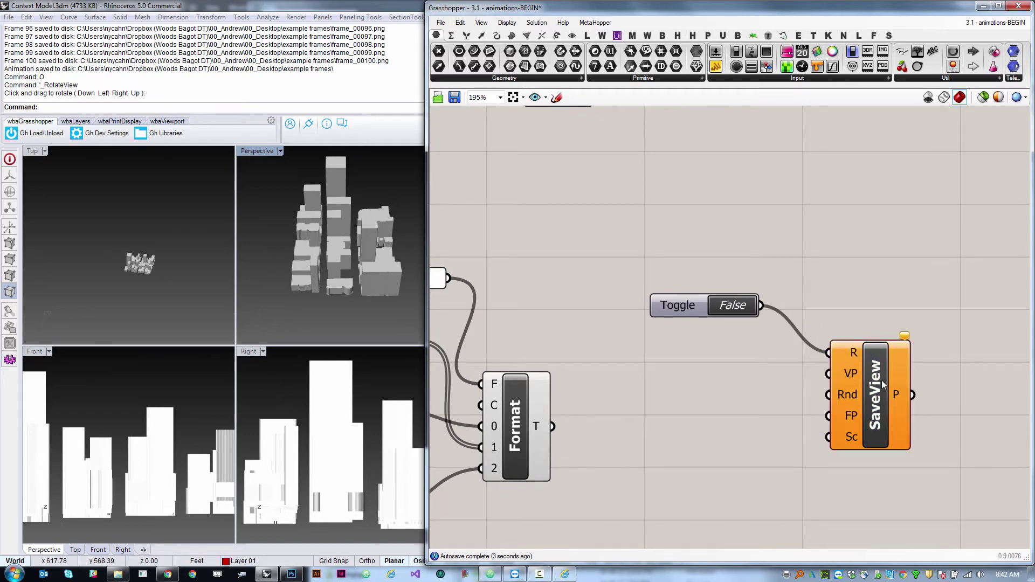
- Zoom out and reframe the Front and Right viewports around all buildings, and make Perspective the active viewport
scroll(862, 378, down, 3)
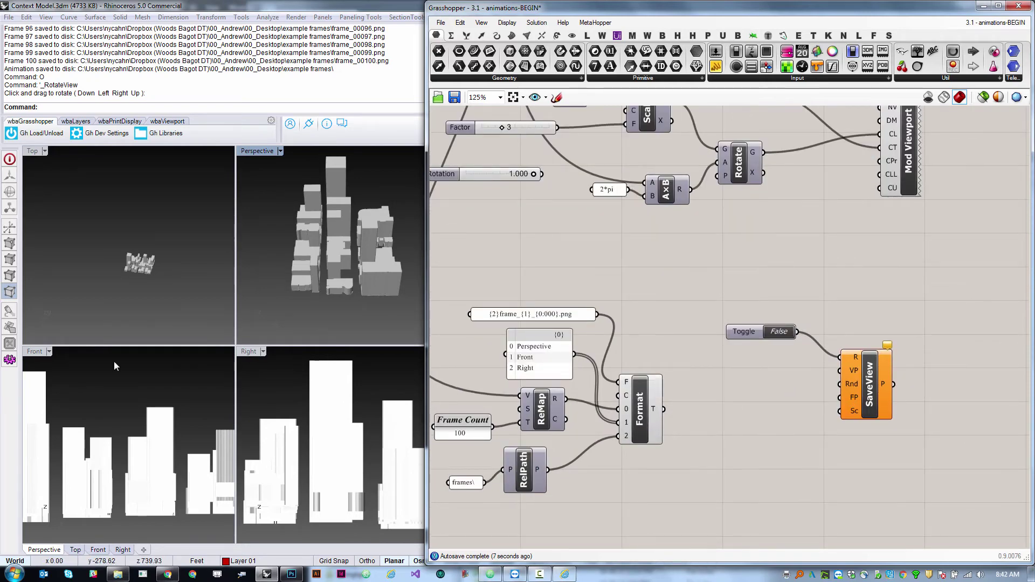
click(116, 396)
scroll(116, 399, down, 3)
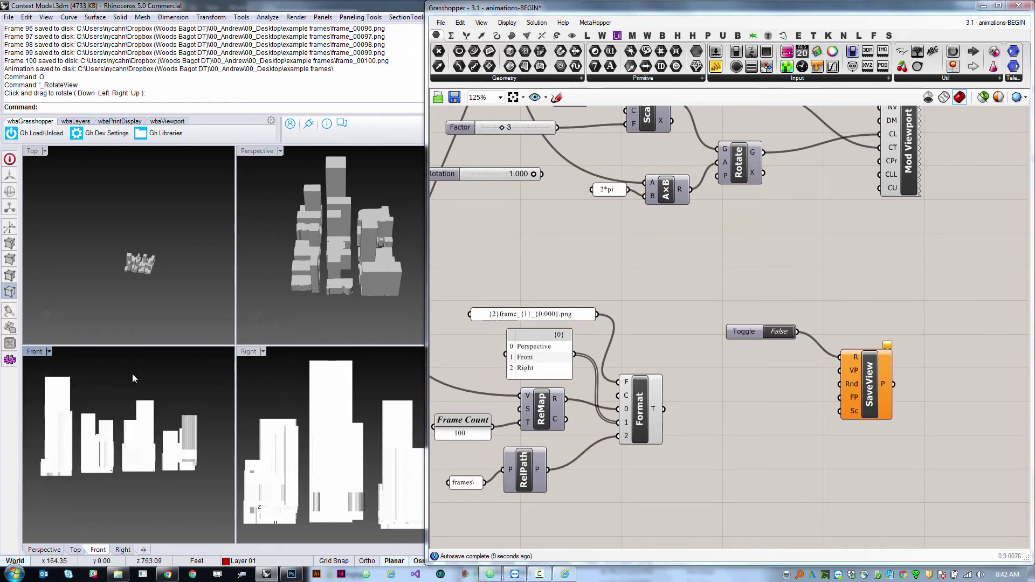
right_drag(131, 374, 135, 389)
click(248, 385)
scroll(248, 385, down, 3)
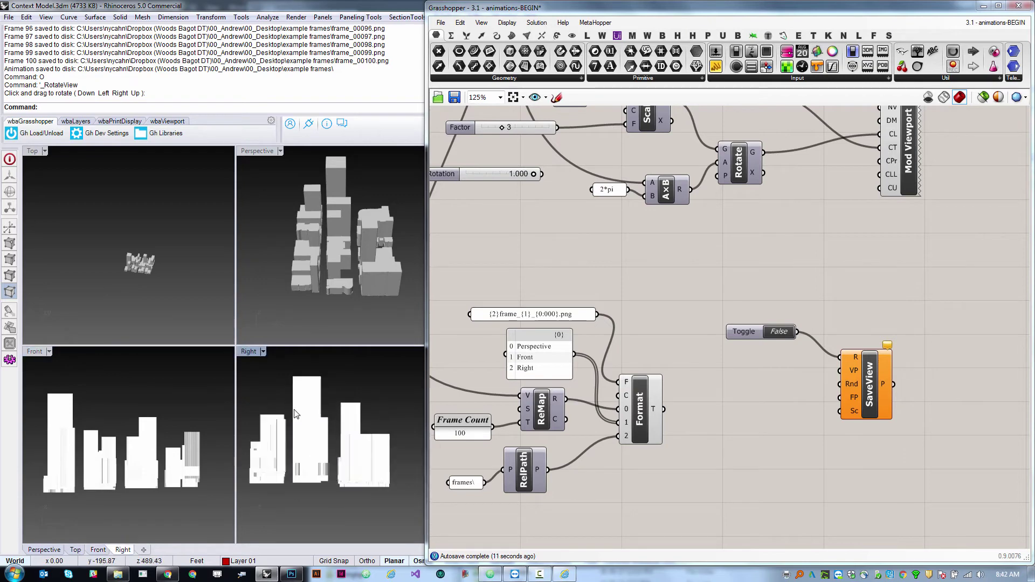
right_drag(302, 400, 318, 419)
click(324, 308)
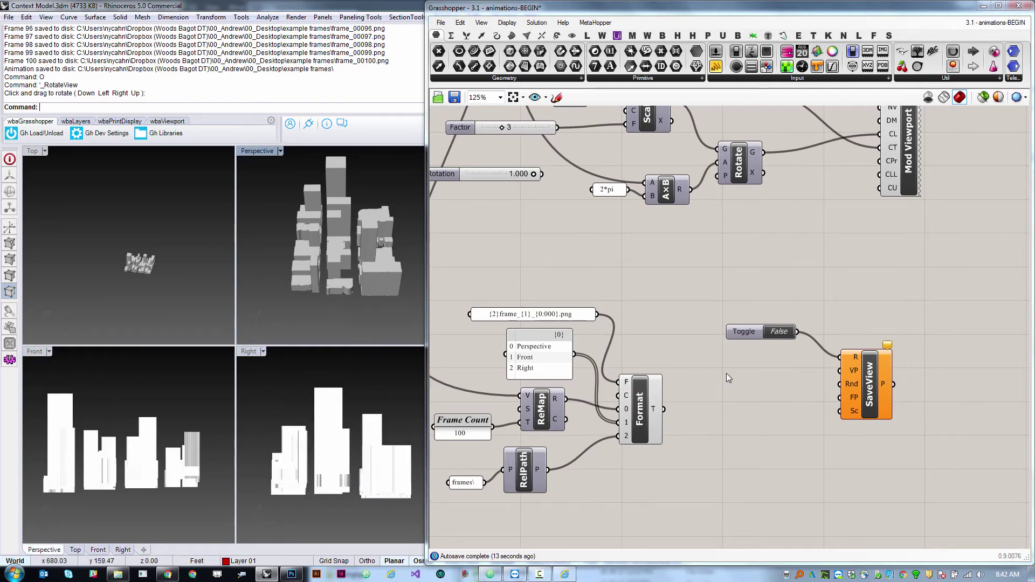
- Connect the panel listing Perspective, Front and Right to SaveView's VP input
drag(534, 356, 844, 370)
mouse_move(851, 374)
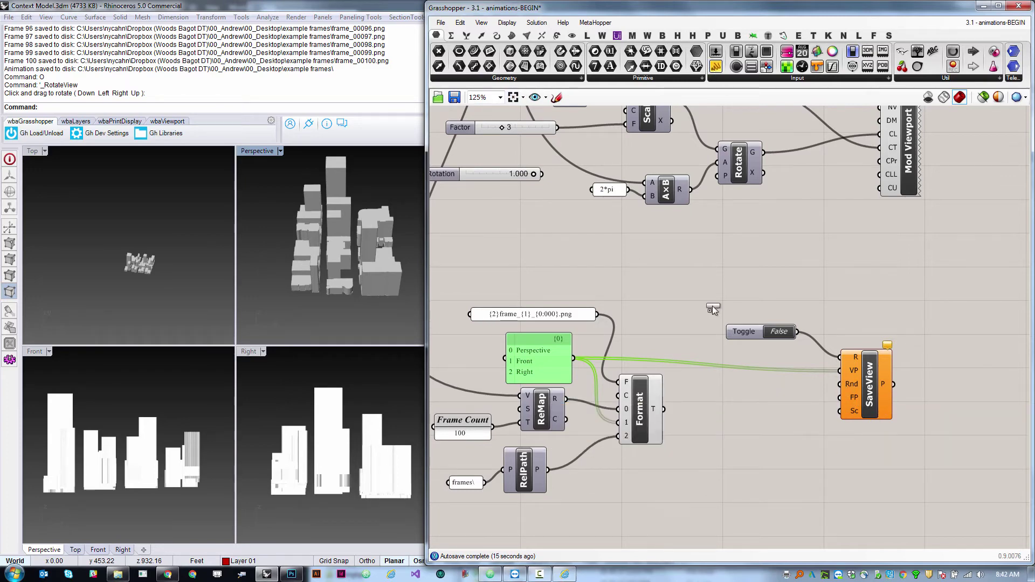
- Add an empty panel below the Format component, connect Format's text output (T) to it, and enlarge the panel
scroll(721, 382, down, 3)
scroll(713, 475, up, 4)
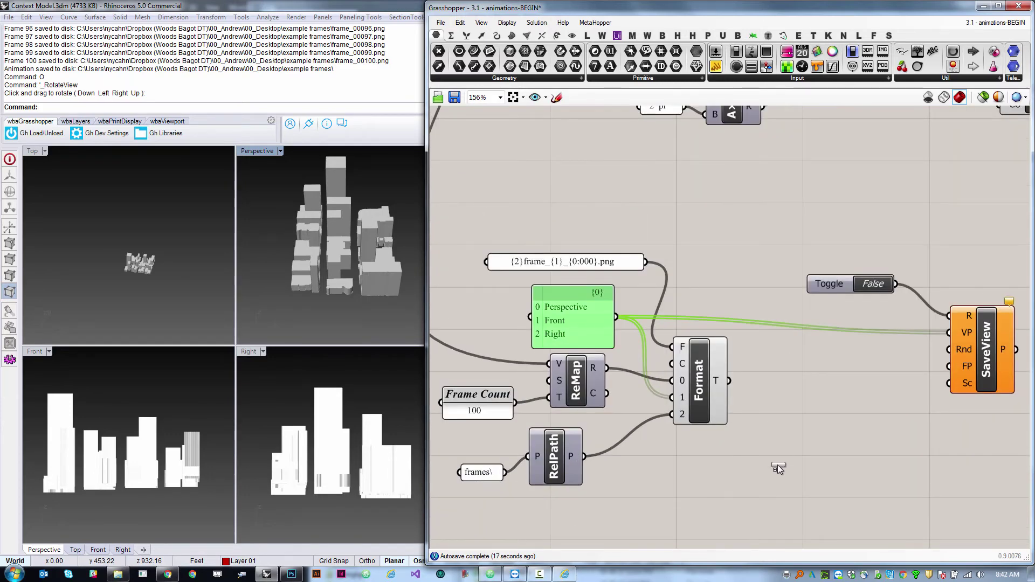
scroll(775, 470, down, 2)
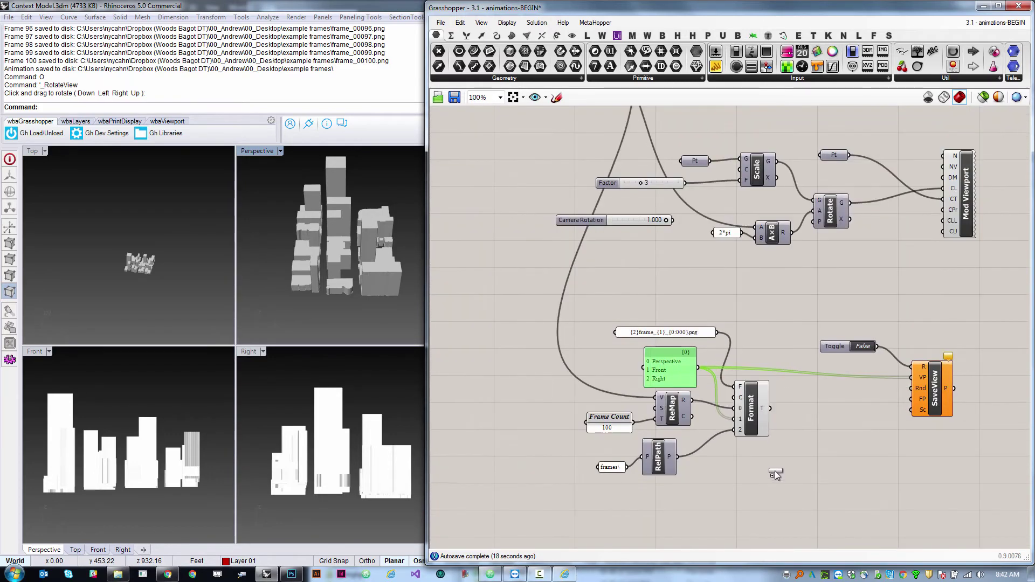
drag(768, 476, 768, 476)
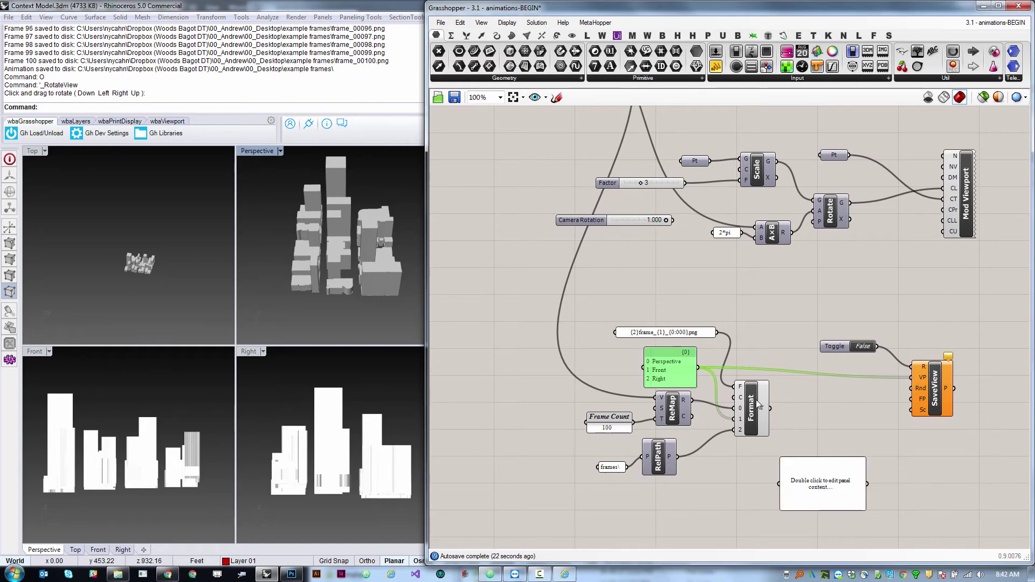
mouse_move(763, 413)
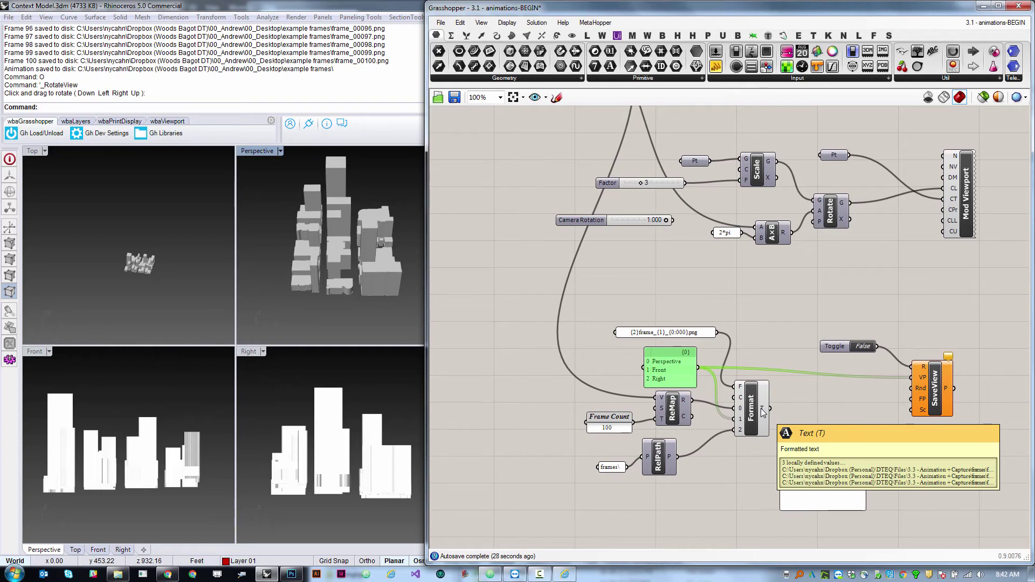
drag(775, 408, 779, 483)
scroll(777, 475, down, 3)
scroll(772, 455, up, 4)
drag(820, 429, 1027, 482)
- Examine how the pattern {2}frame_{1}_{0:000}.png combines the frame number, viewport names and relative folder into the file paths in the output panel
scroll(484, 202, up, 3)
scroll(586, 290, down, 2)
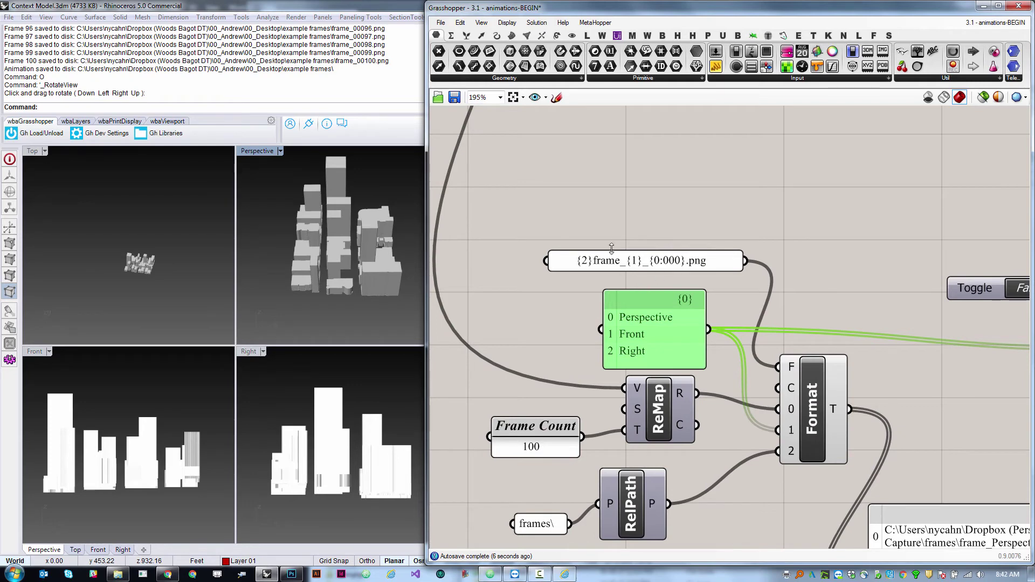
scroll(603, 241, up, 6)
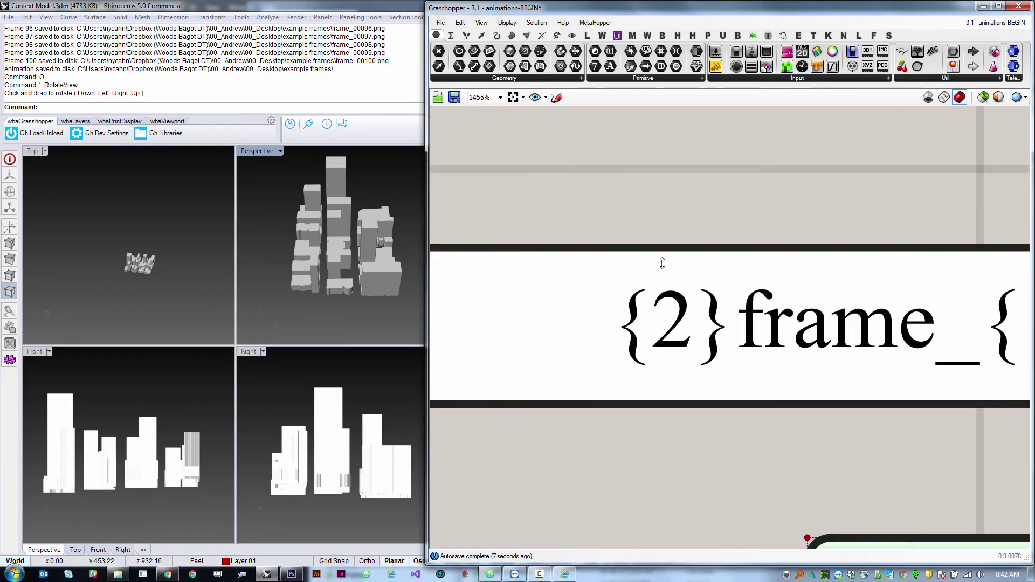
scroll(635, 261, down, 5)
scroll(693, 356, up, 2)
scroll(698, 366, down, 3)
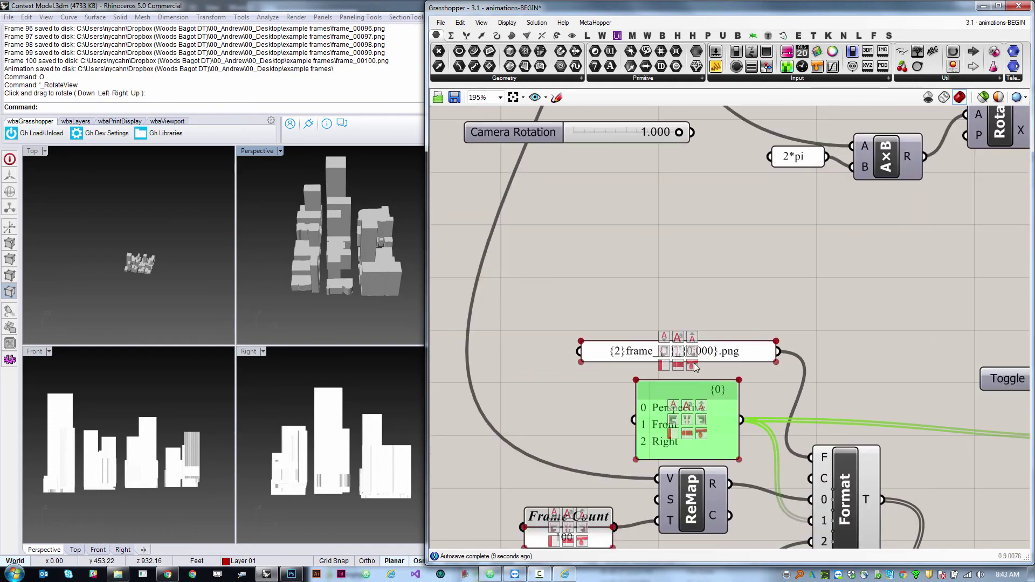
scroll(695, 366, up, 2)
scroll(677, 360, down, 3)
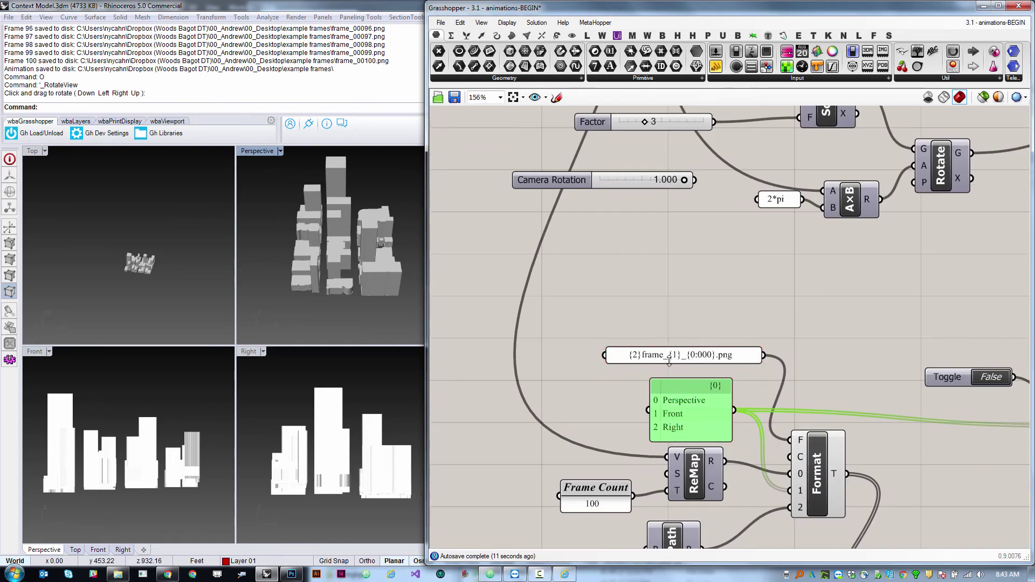
scroll(677, 360, up, 4)
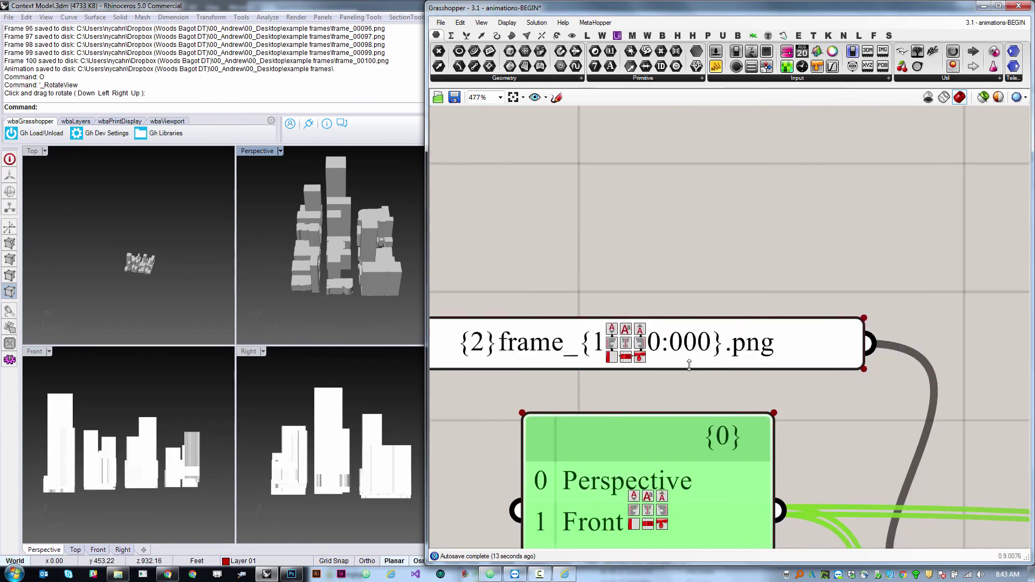
scroll(748, 358, down, 2)
scroll(695, 378, up, 3)
scroll(888, 326, down, 2)
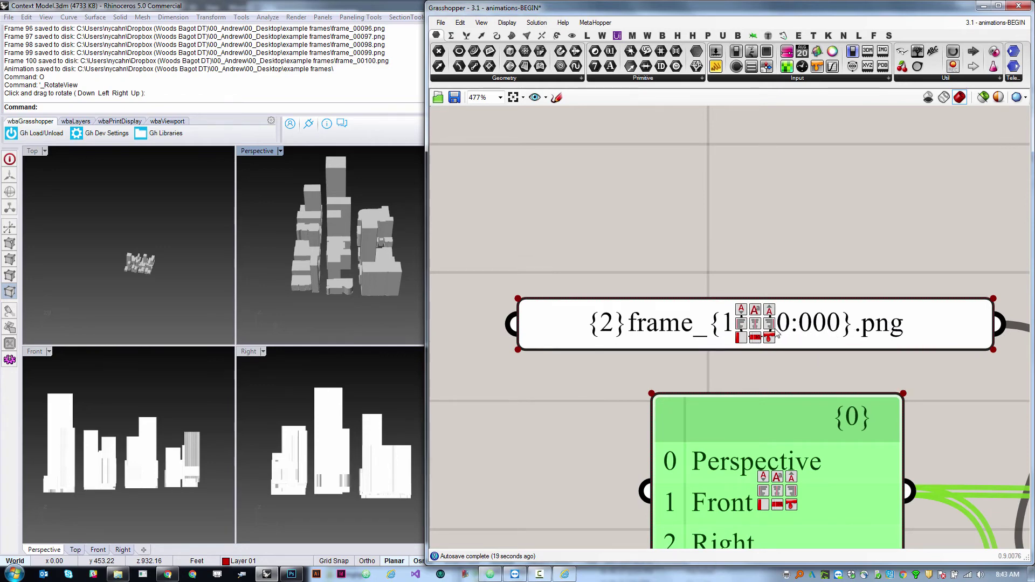
scroll(835, 333, down, 8)
scroll(752, 450, up, 4)
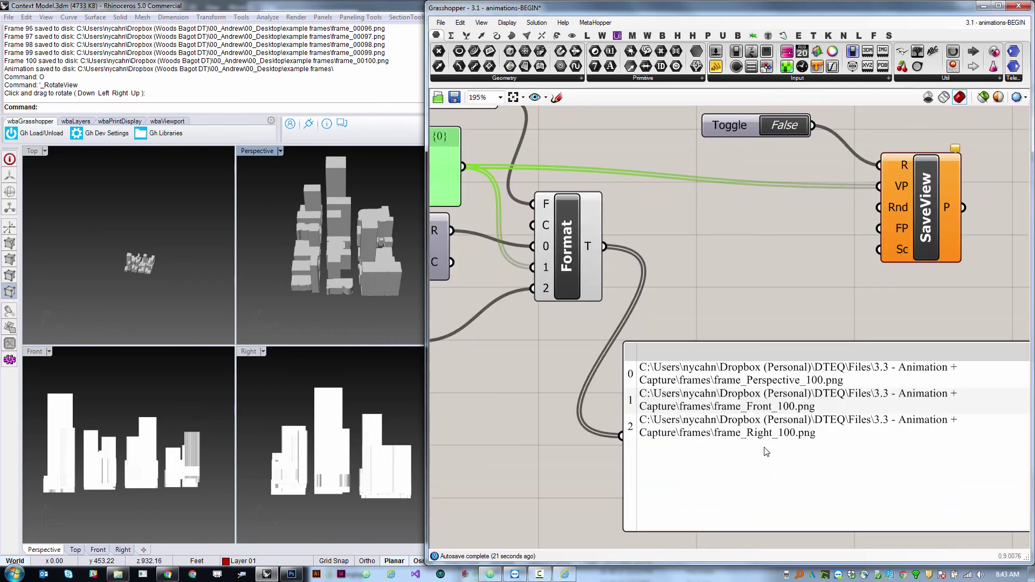
scroll(728, 404, down, 4)
scroll(772, 327, up, 4)
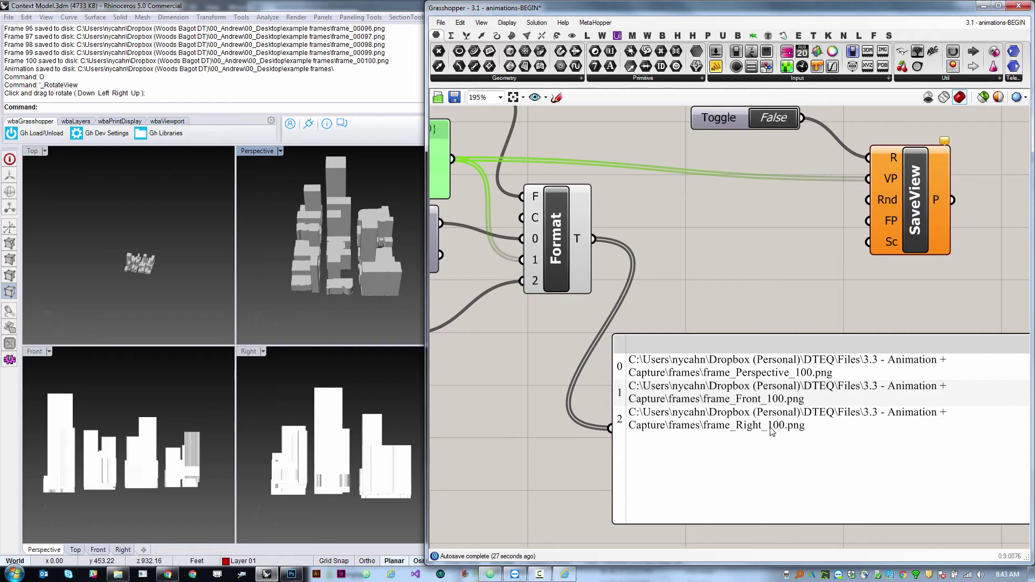
scroll(776, 432, down, 4)
scroll(751, 442, up, 2)
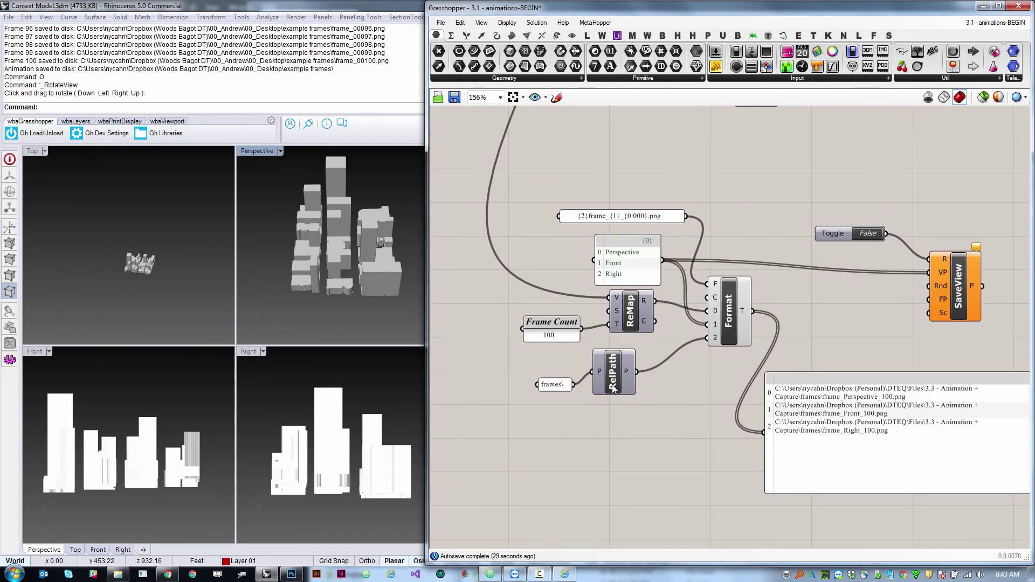
- Connect RelPath's output (P) to the output panel in place of Format's text and examine the resolved frames folder path
scroll(656, 415, up, 1)
scroll(613, 388, up, 1)
drag(650, 365, 848, 459)
scroll(842, 431, down, 3)
scroll(839, 410, up, 2)
drag(805, 404, 675, 414)
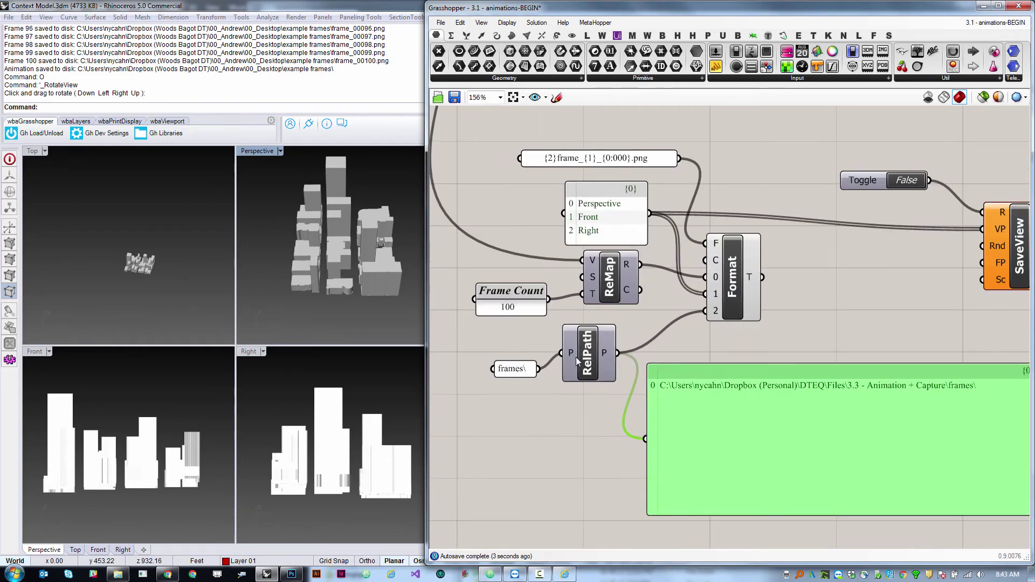
drag(577, 360, 576, 372)
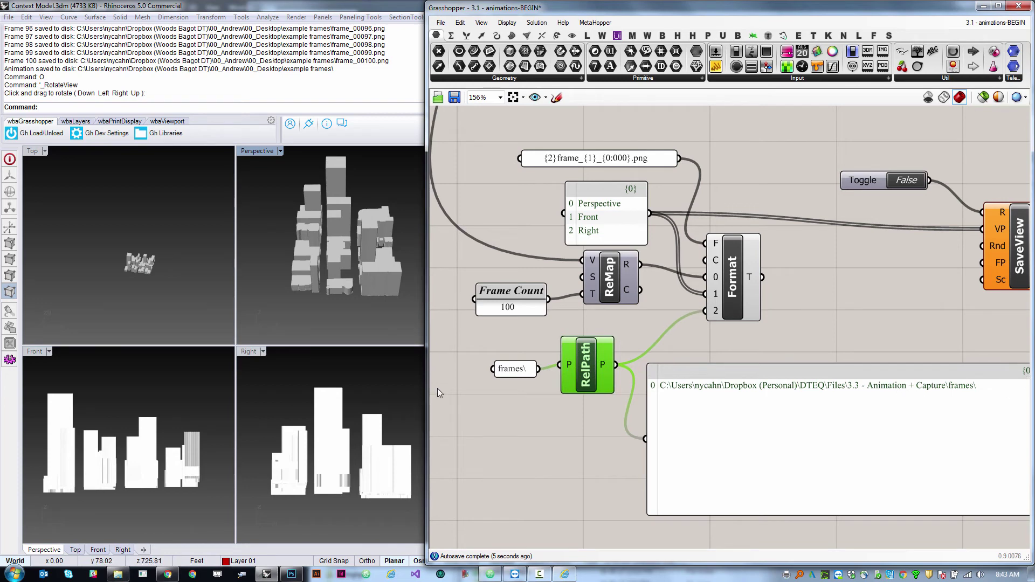
click(625, 317)
scroll(577, 291, down, 3)
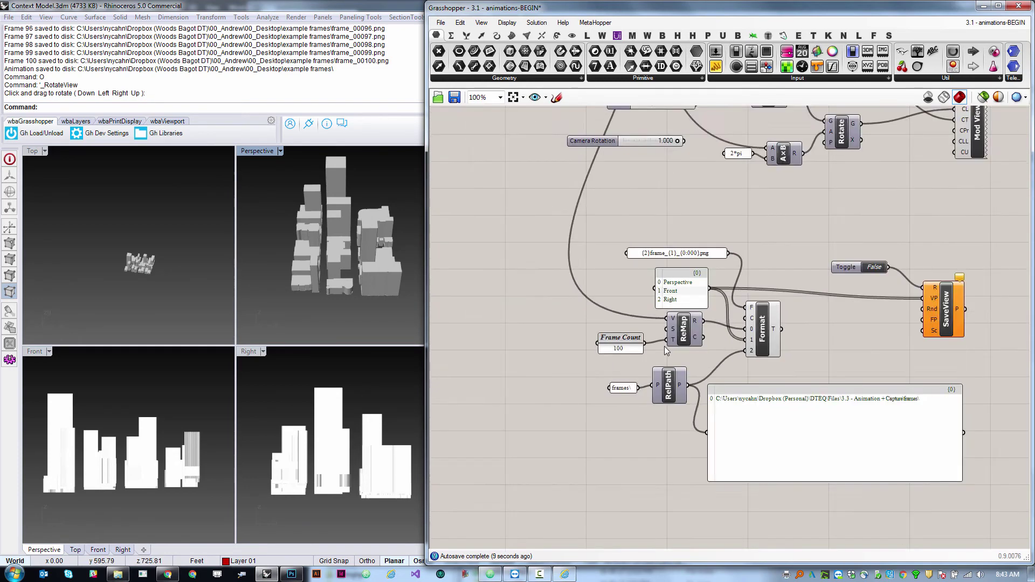
- Trace ReMap's value input back to the Graph Mapper slider, and connect ReMap's result (R) to the output panel
click(683, 332)
scroll(659, 357, down, 5)
scroll(593, 161, up, 5)
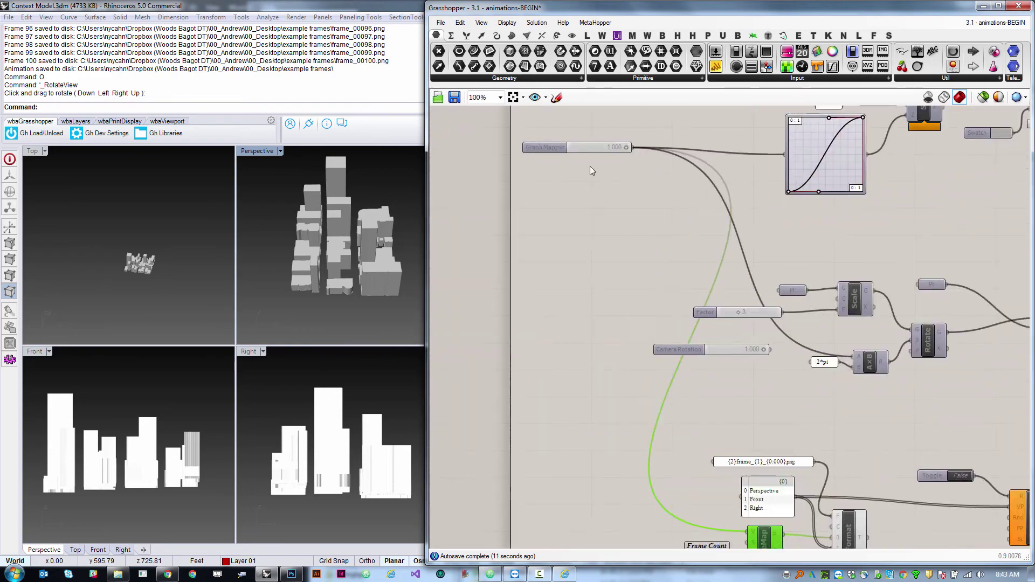
click(590, 151)
scroll(590, 151, down, 2)
scroll(585, 388, up, 5)
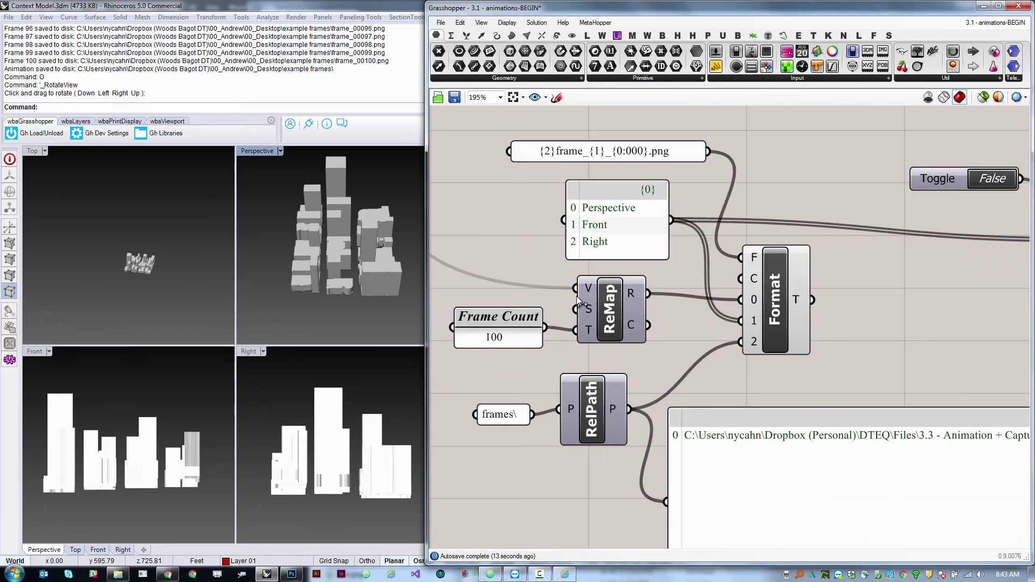
drag(664, 494, 667, 500)
scroll(668, 475, down, 5)
scroll(668, 475, up, 5)
scroll(672, 410, down, 2)
scroll(672, 395, up, 1)
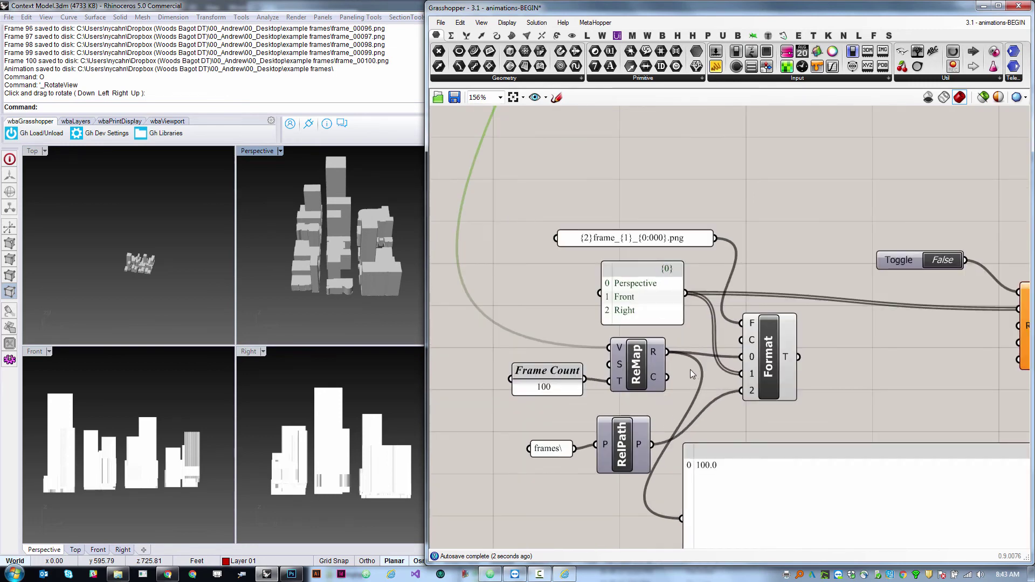
- Connect Format's text output (T) to SaveView's file path input (FP)
scroll(863, 378, down, 2)
scroll(836, 334, up, 3)
scroll(836, 333, down, 2)
scroll(560, 307, up, 2)
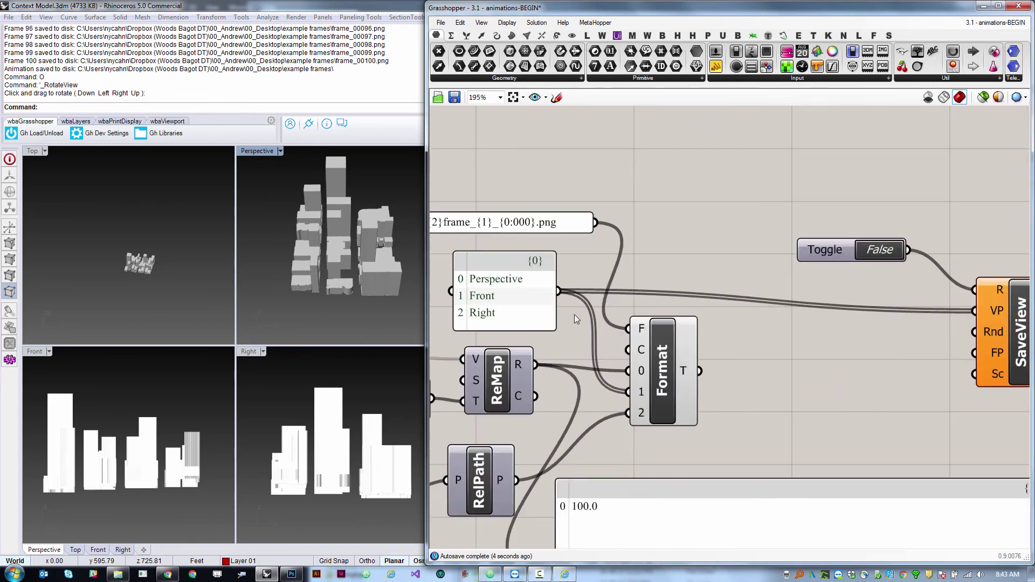
click(505, 286)
click(554, 332)
scroll(678, 376, down, 3)
scroll(624, 290, up, 2)
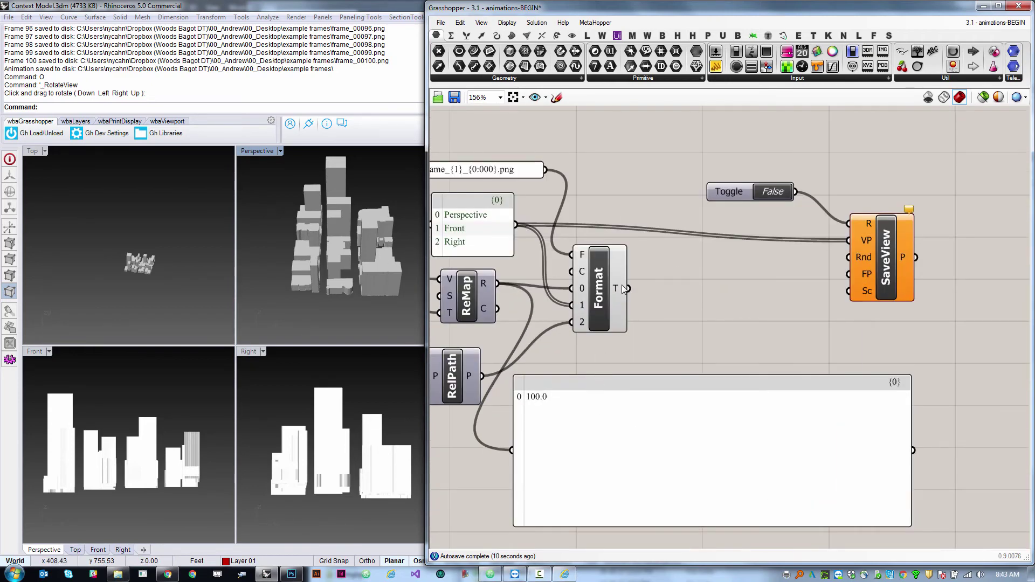
drag(628, 289, 849, 274)
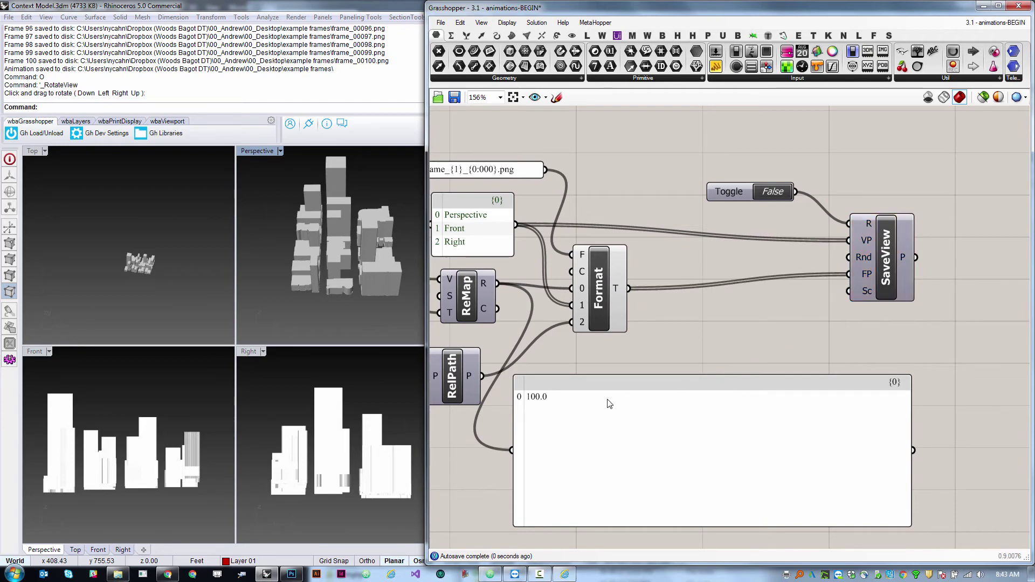
click(609, 405)
click(687, 338)
- Switch to the file explorer and open DTEQ > Files > 3.3 - Animation + Capture > frames in Dropbox (Personal)
click(118, 574)
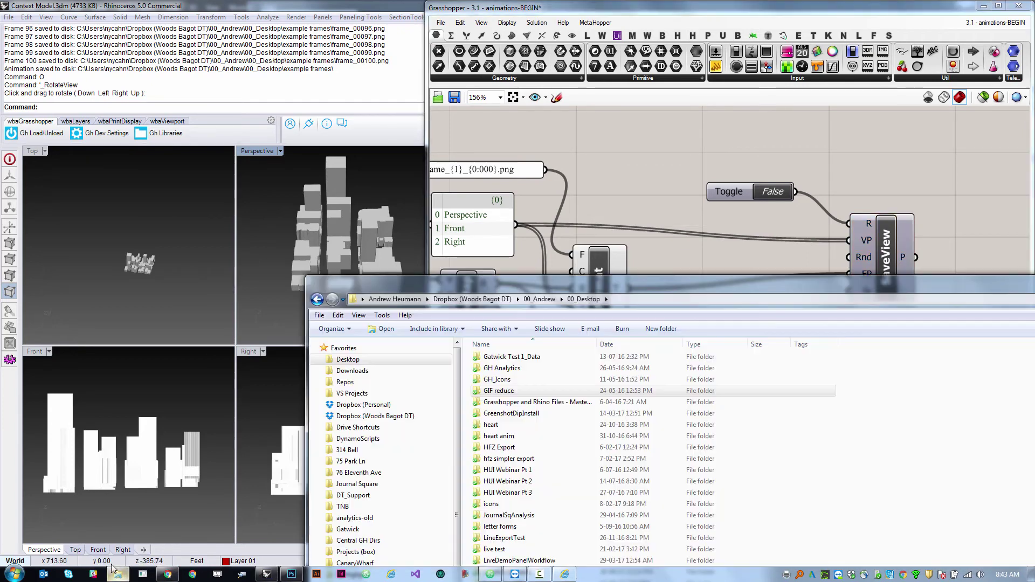
click(360, 409)
double_click(561, 488)
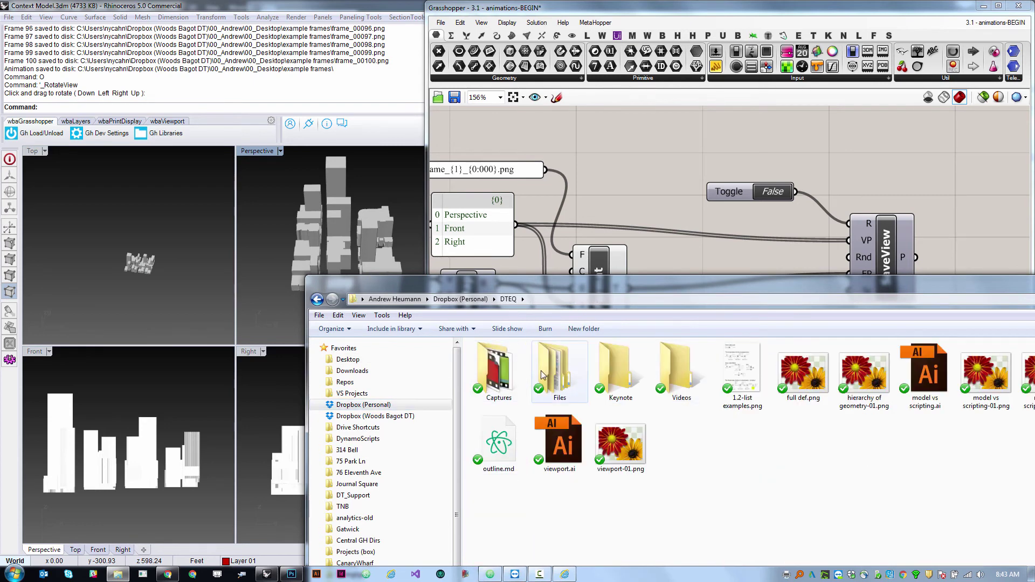
double_click(571, 374)
click(514, 428)
double_click(514, 429)
double_click(505, 360)
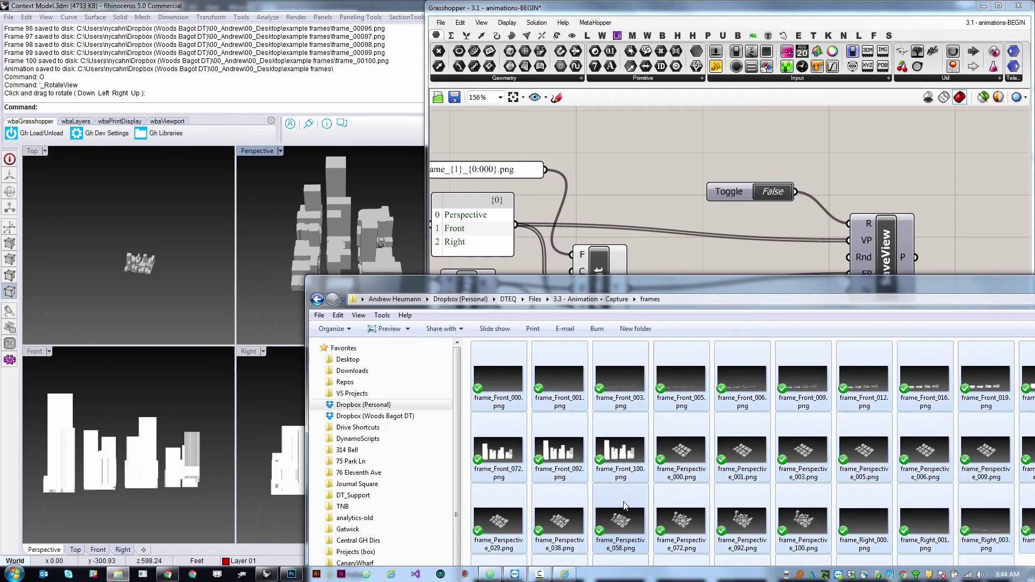
- Delete all existing images from the frames folder
key(ctrl+a)
key(Delete)
key(Return)
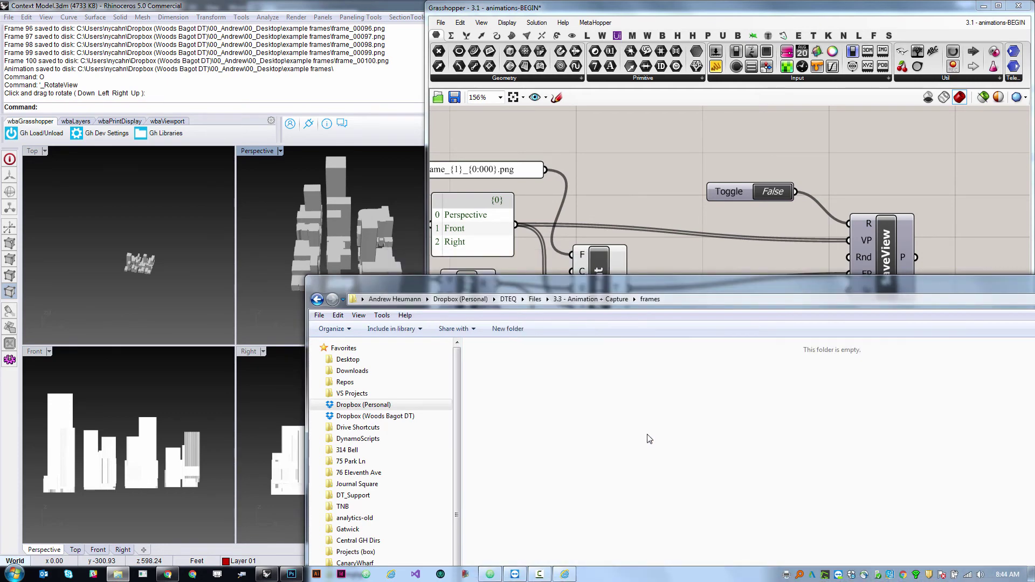
- Set SaveView's run toggle to True in Grasshopper and check the Front, Perspective and Right images in the frames folder
click(774, 195)
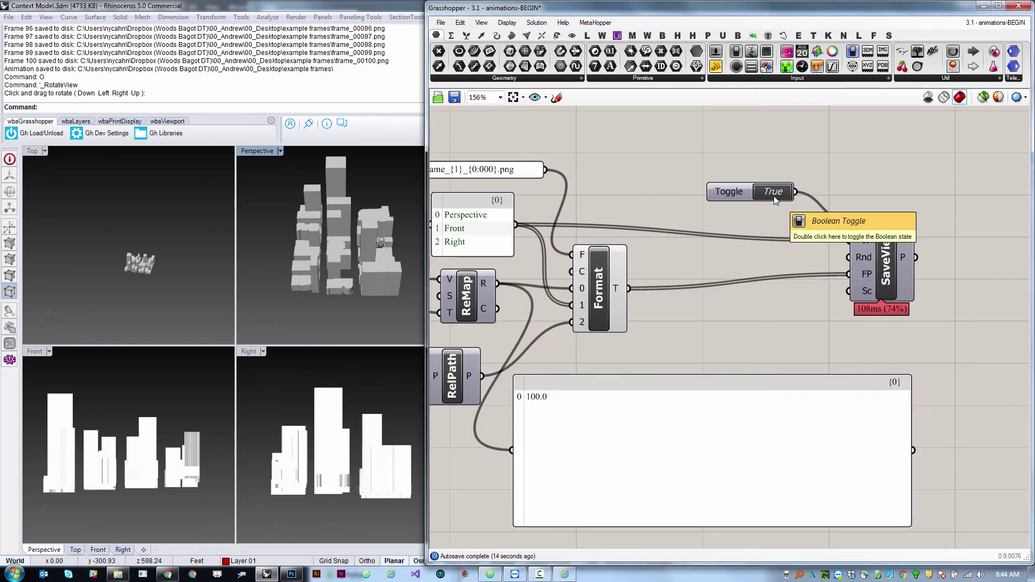
double_click(774, 195)
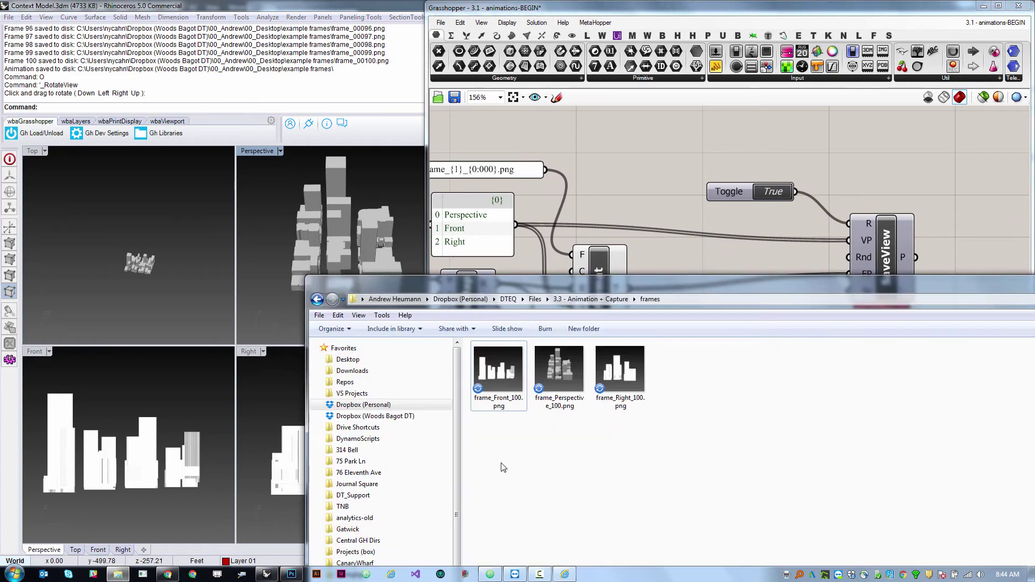
click(118, 574)
click(571, 365)
click(620, 370)
click(662, 480)
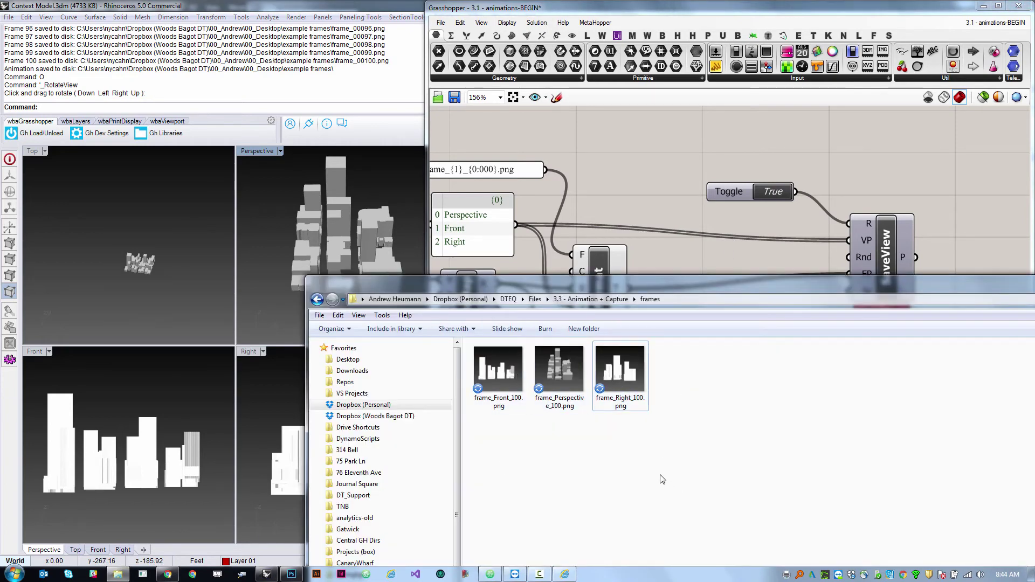
- Animate the Graph Mapper slider over 100 frames of the Perspective viewport with the filename template frame_{0:00000}.png
click(729, 218)
scroll(739, 364, down, 5)
scroll(613, 195, up, 5)
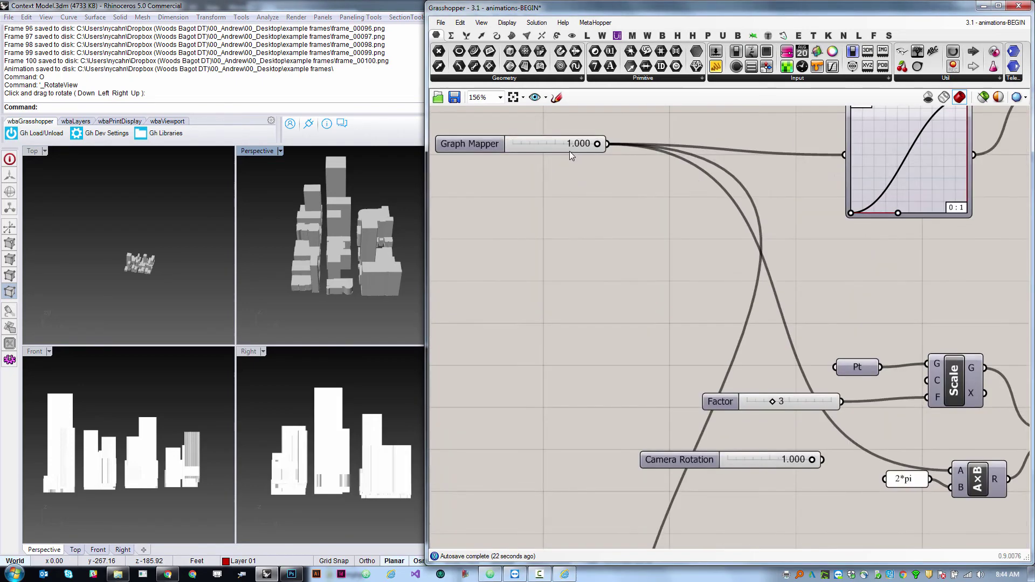
right_click(570, 151)
click(610, 270)
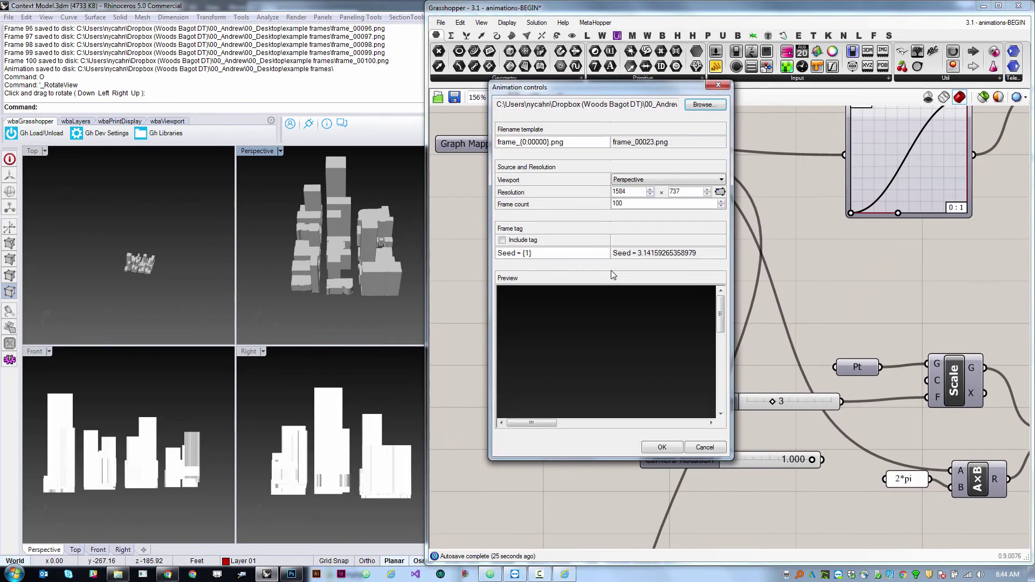
click(661, 448)
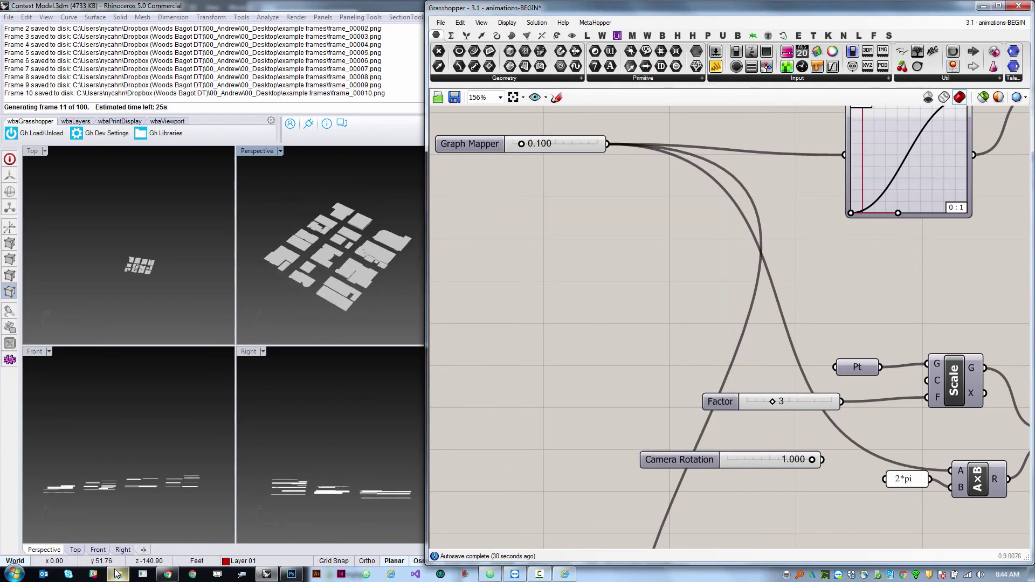
- Maximize the frames folder window and review the saved Front, Perspective and Right image sequences
mouse_move(117, 573)
click(125, 508)
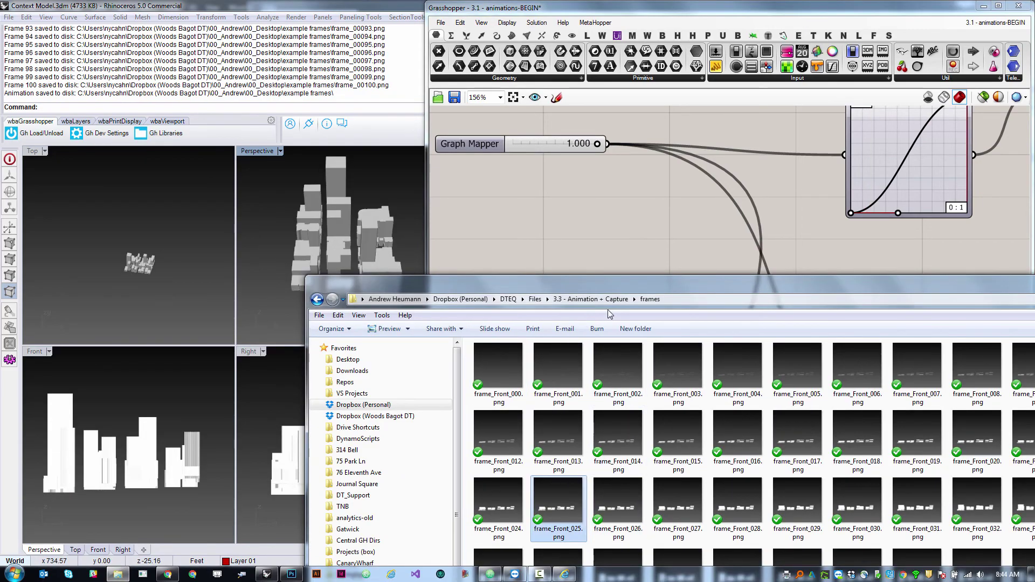
double_click(389, 284)
click(623, 351)
scroll(581, 438, down, 15)
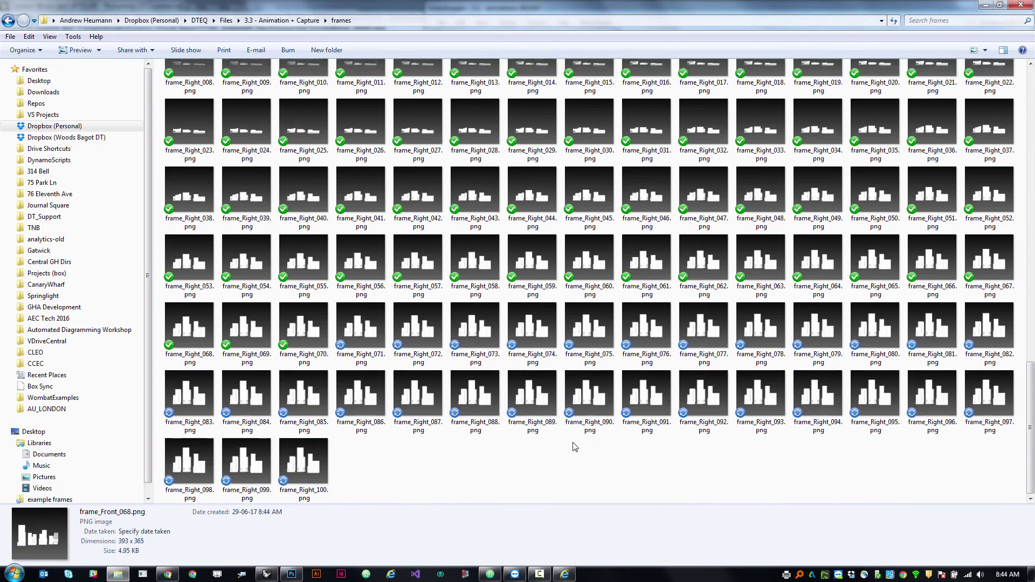
click(550, 469)
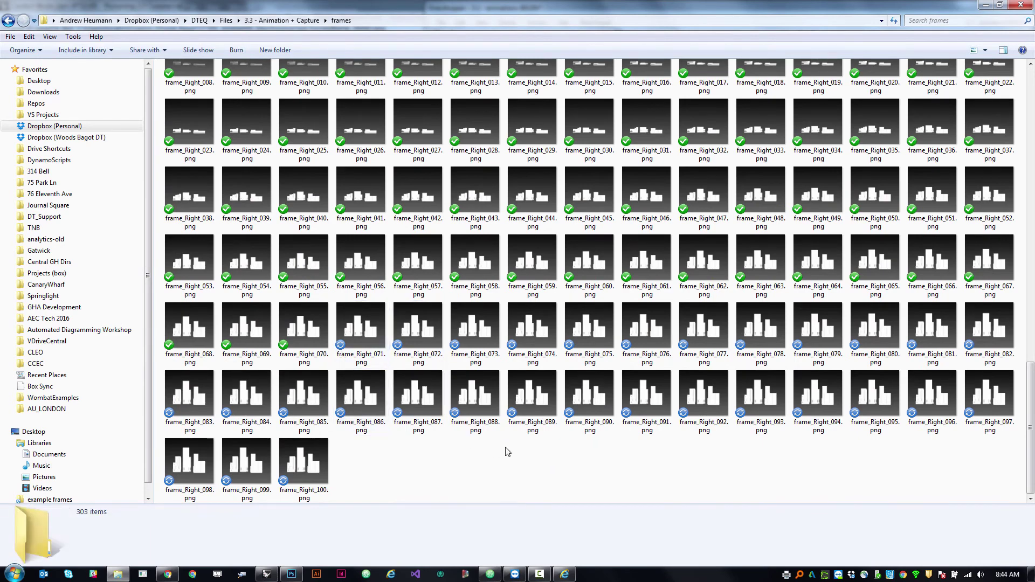
scroll(503, 453, up, 8)
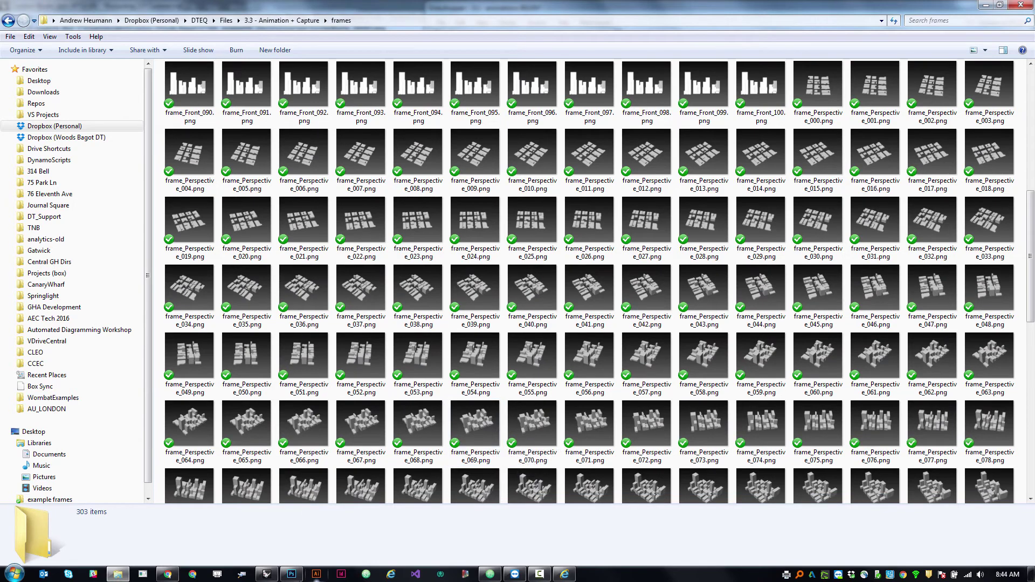
- Switch to Photoshop and browse to the frames folder for opening a file, using the folder path copied from the file explorer
click(291, 574)
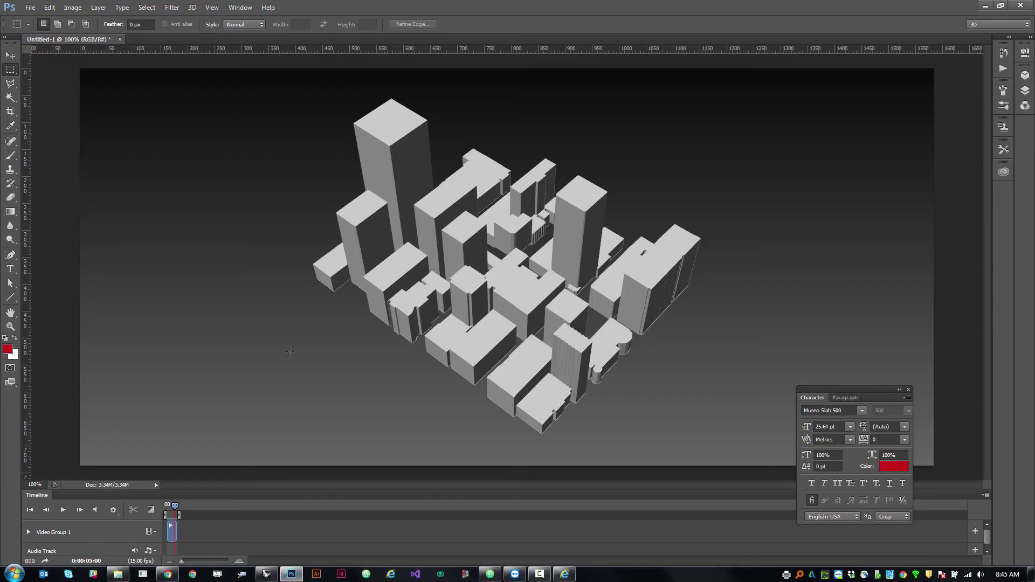
key(ctrl+o)
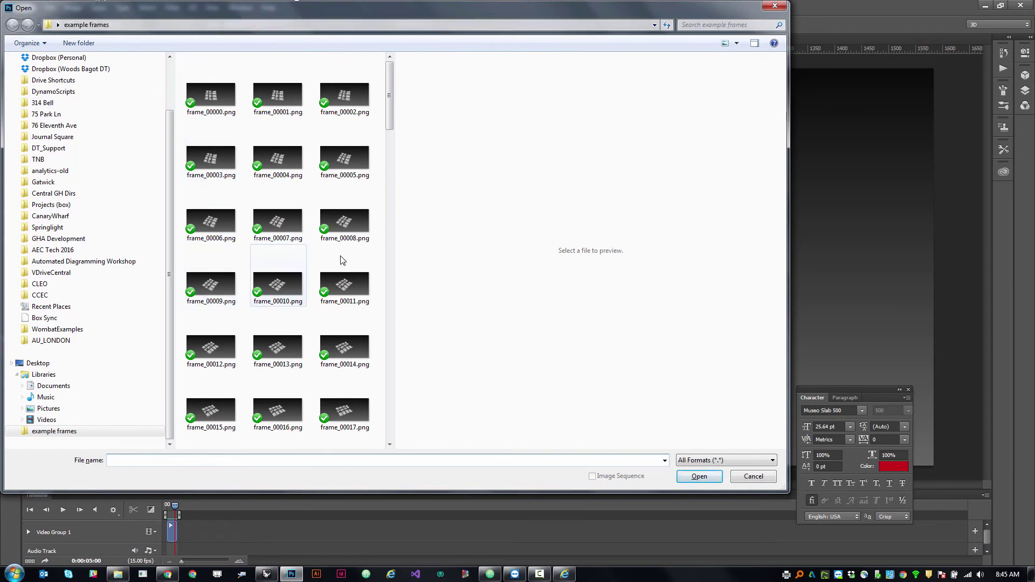
click(118, 574)
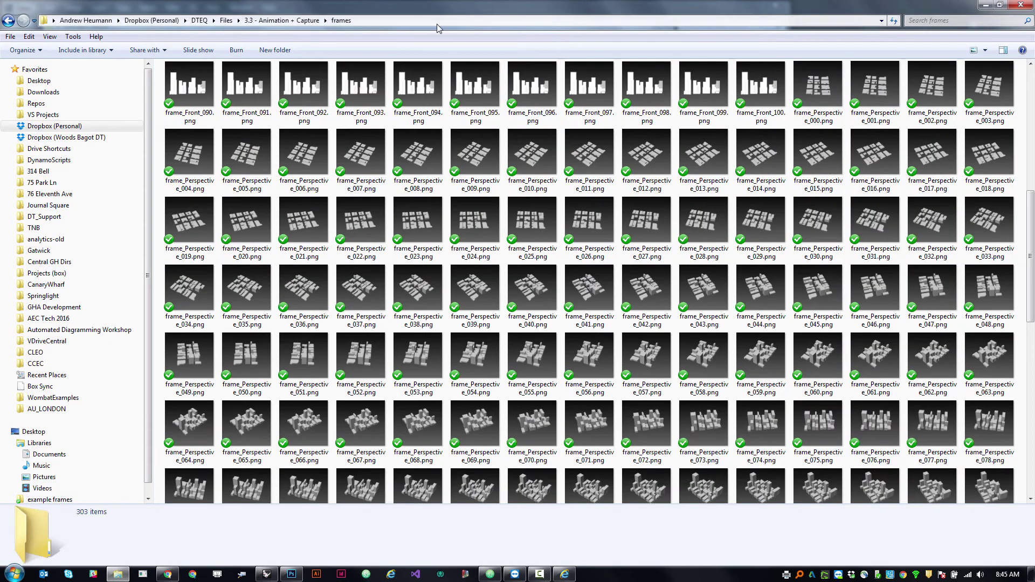
click(437, 24)
key(ctrl+c)
key(alt+Tab)
click(383, 25)
key(ctrl+v)
key(Return)
- Open frame_Front_000.png as an image sequence and confirm its frame rate
click(227, 89)
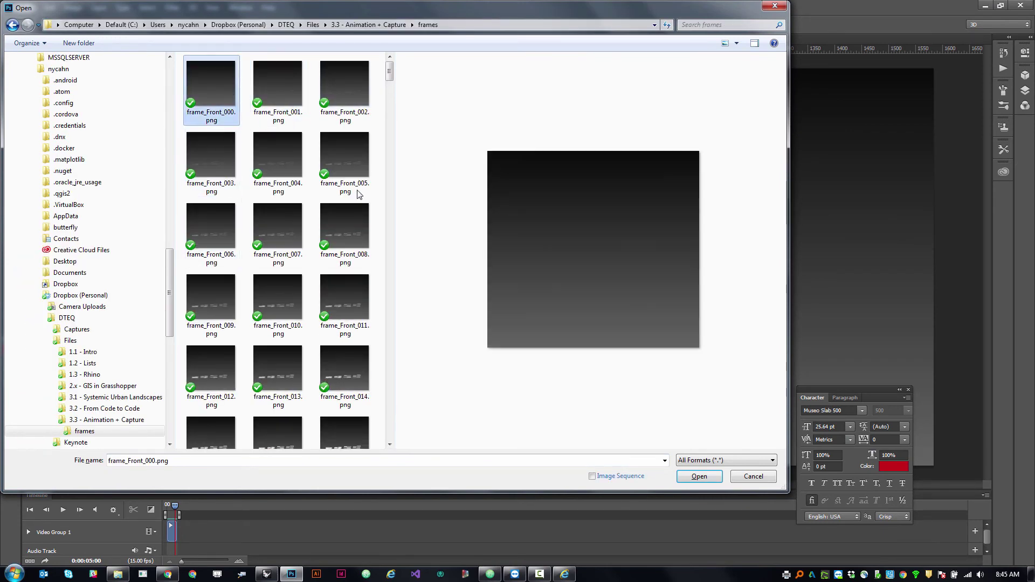
click(631, 476)
click(699, 477)
click(507, 213)
click(507, 213)
click(609, 214)
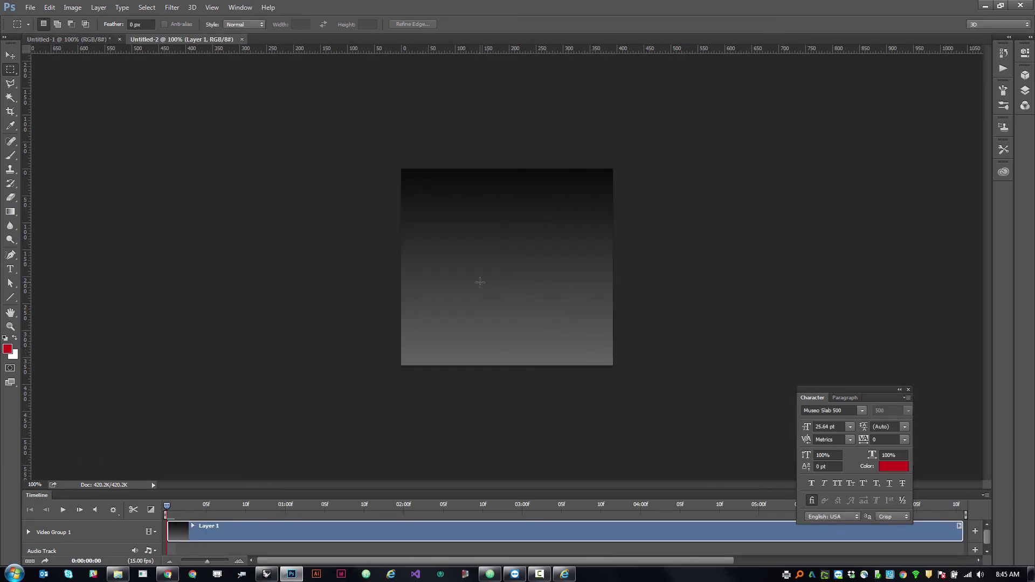
- Open frame_Perspective_000.png from the frames folder as an image sequence and accept its frame rate
key(ctrl+o)
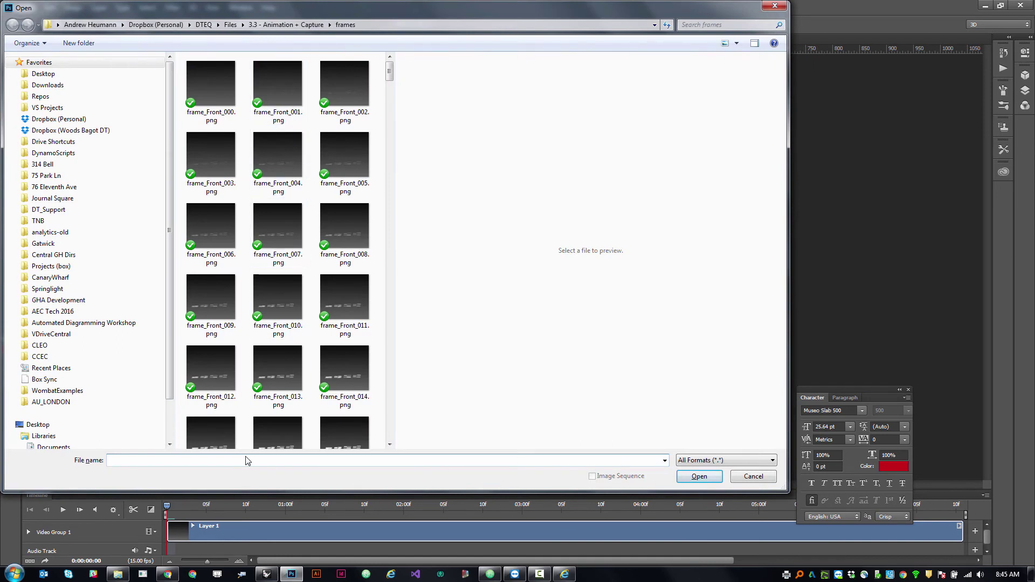
text(frame_per)
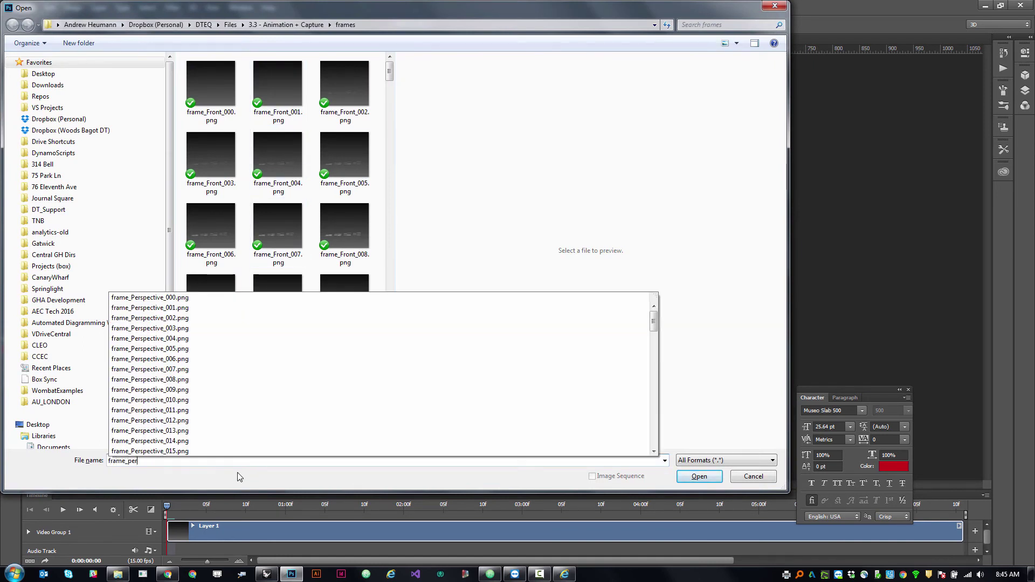
click(197, 299)
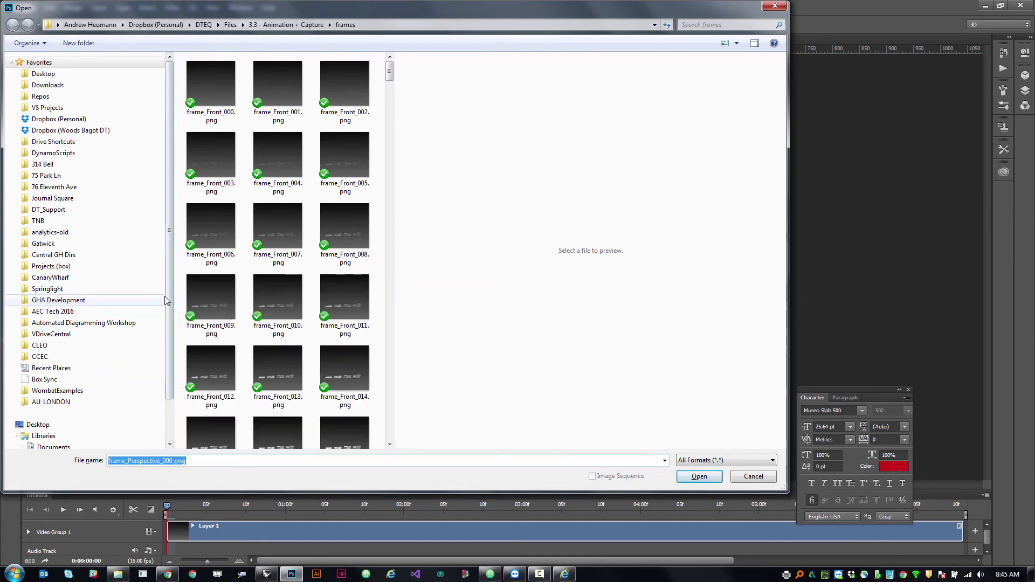
click(334, 352)
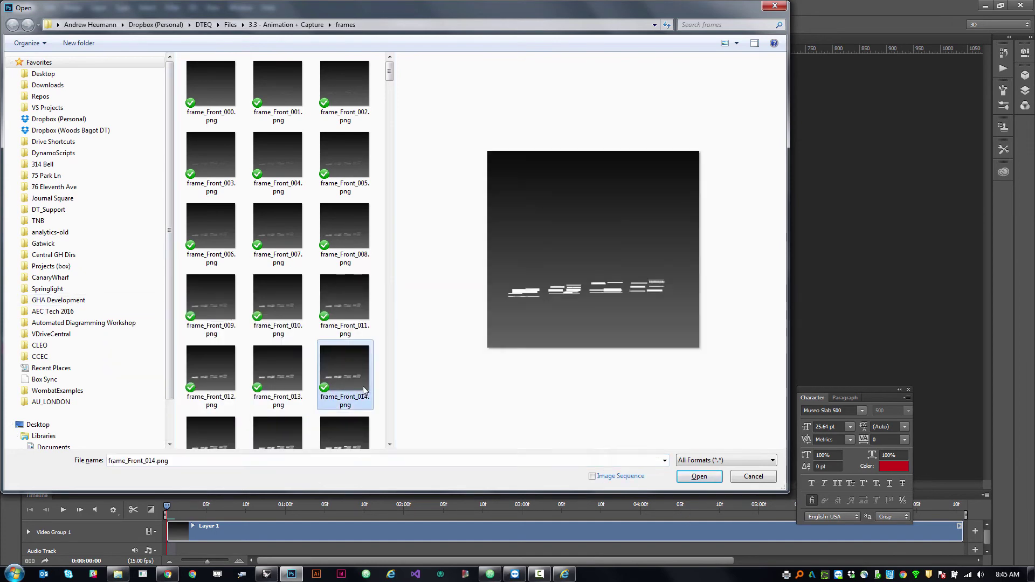
key(Right)
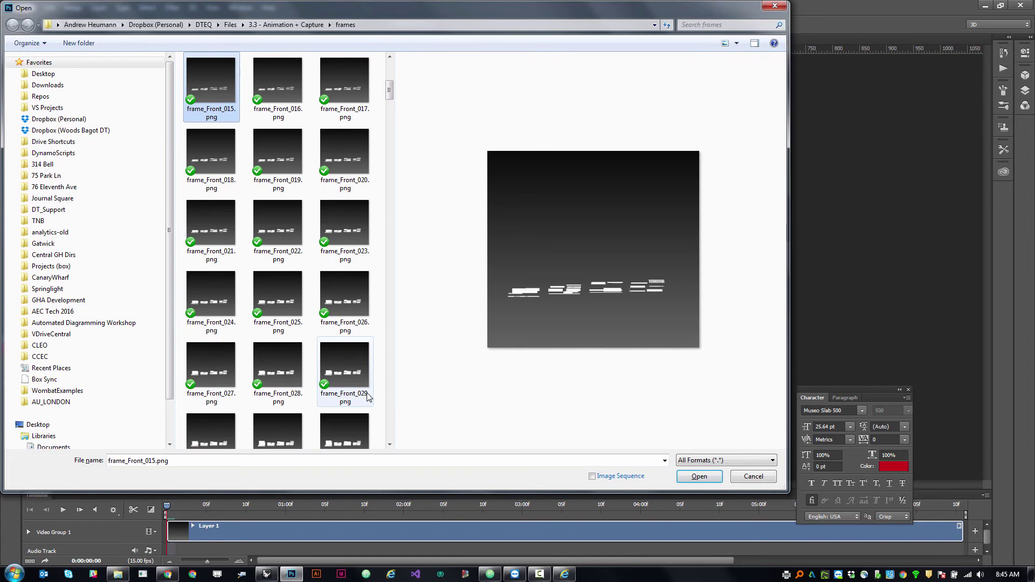
scroll(368, 397, down, 15)
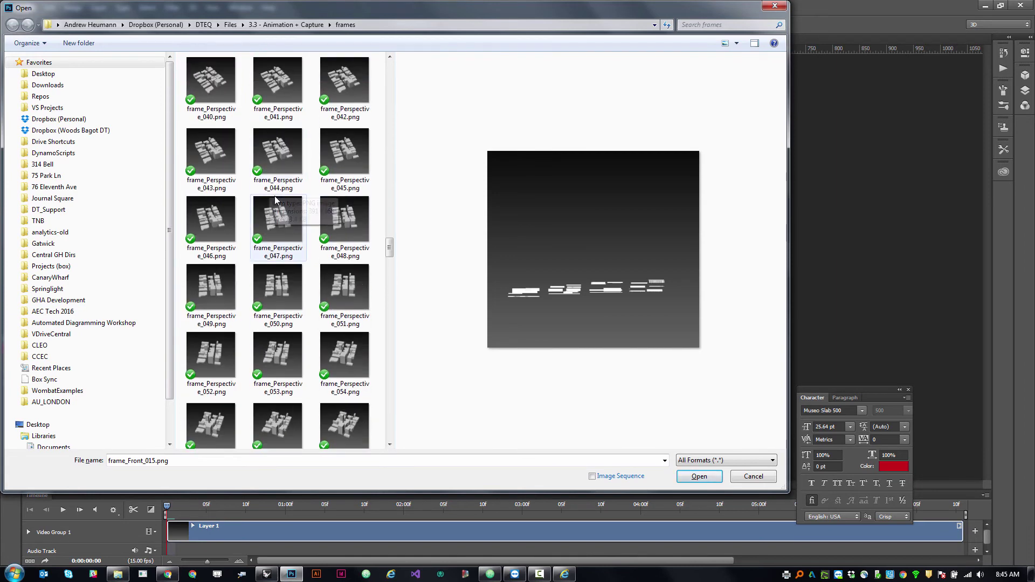
scroll(275, 199, up, 6)
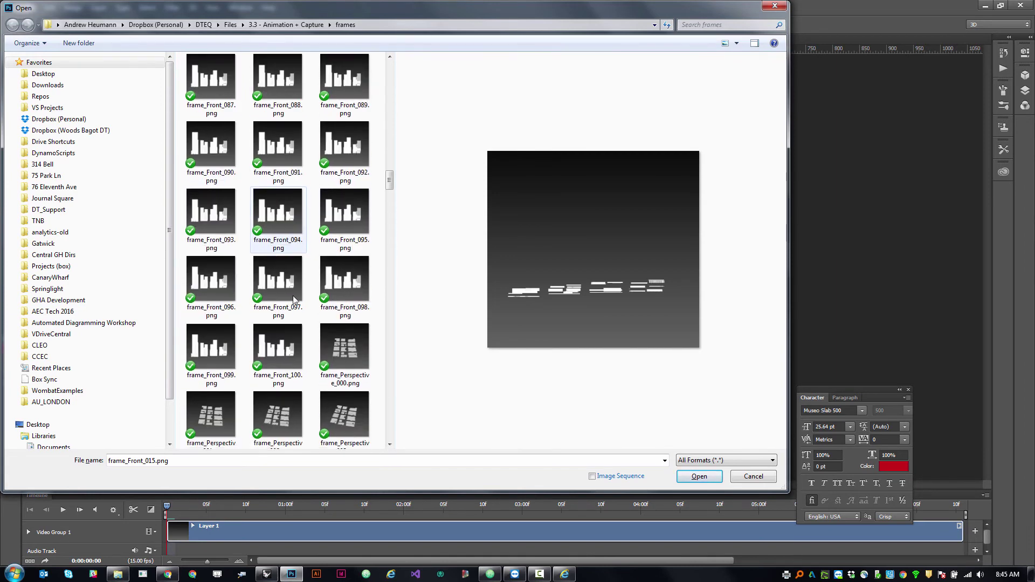
click(337, 353)
click(620, 476)
click(697, 475)
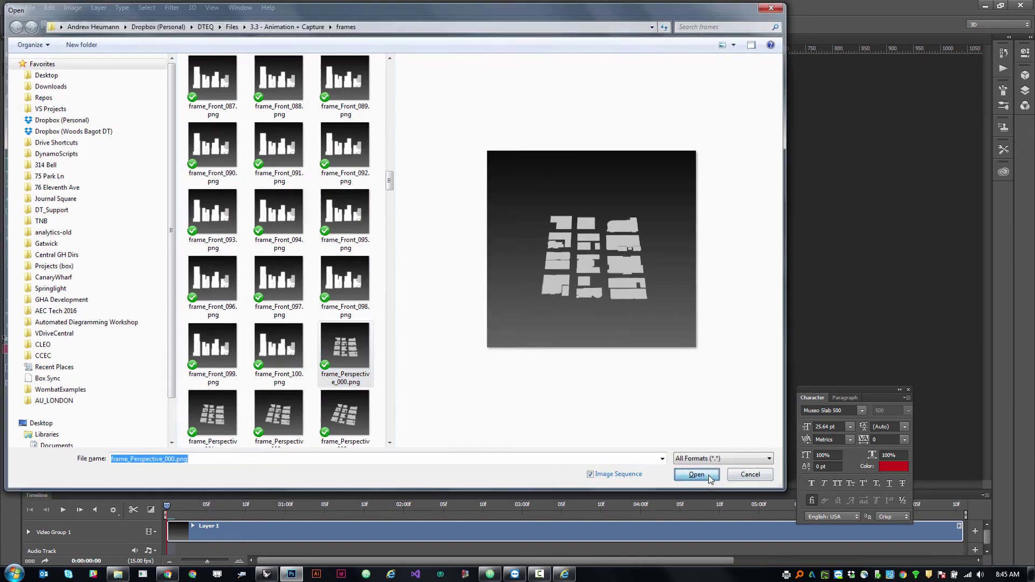
key(Return)
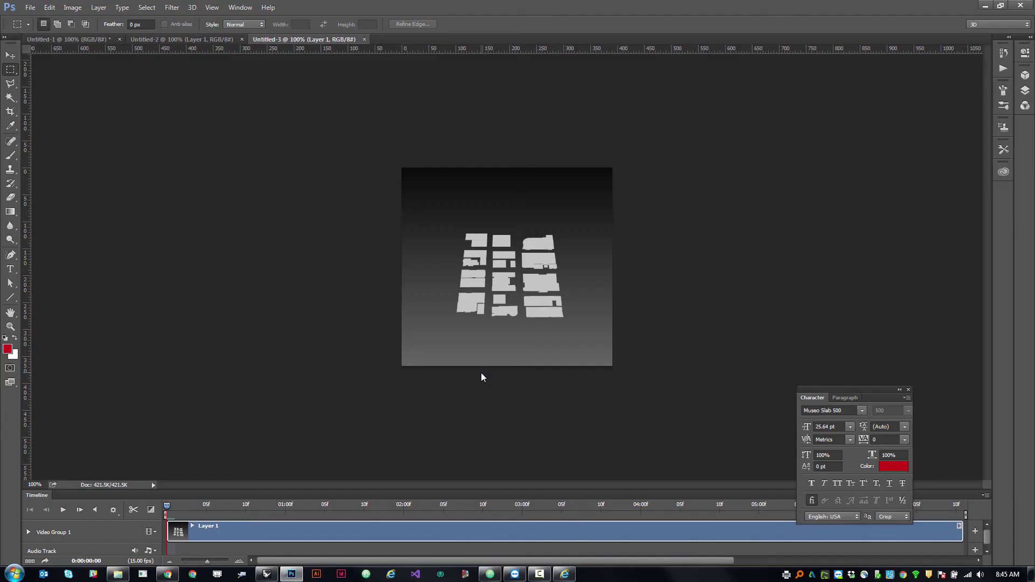
- Open frame_Right_000.png from the frames folder as an image sequence at 15 fps
key(ctrl+o)
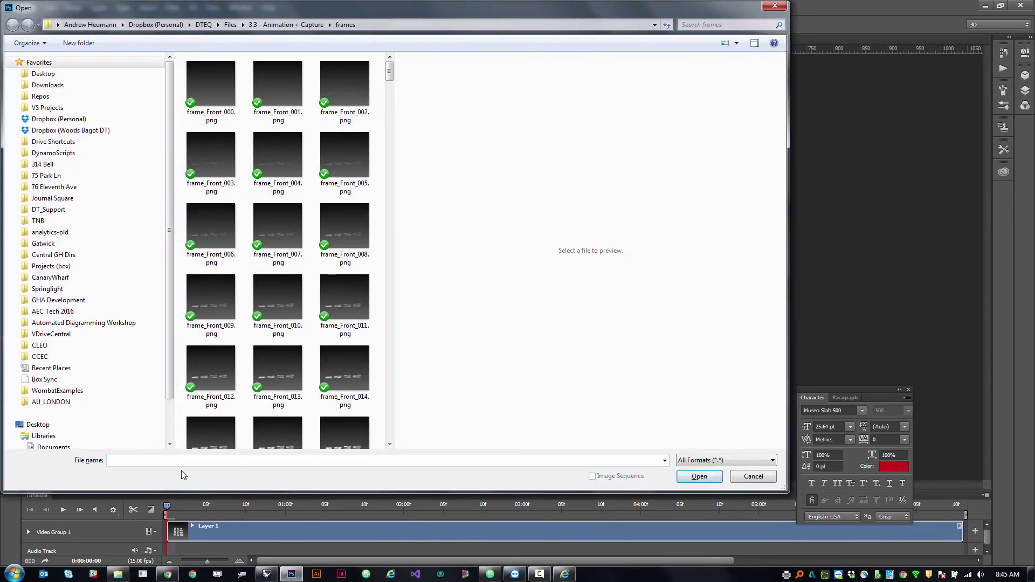
click(278, 89)
text(frame_r)
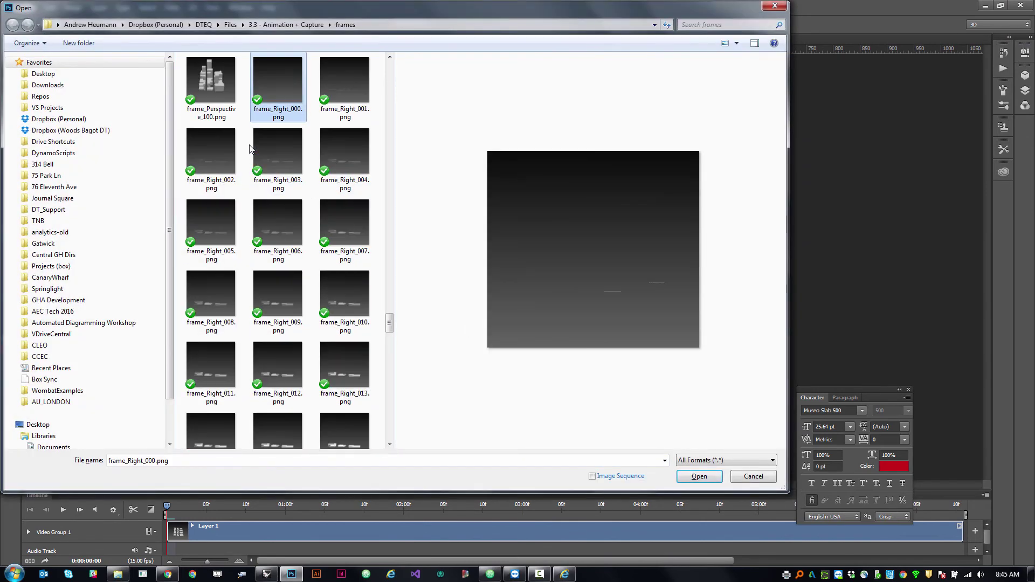
click(638, 476)
click(699, 478)
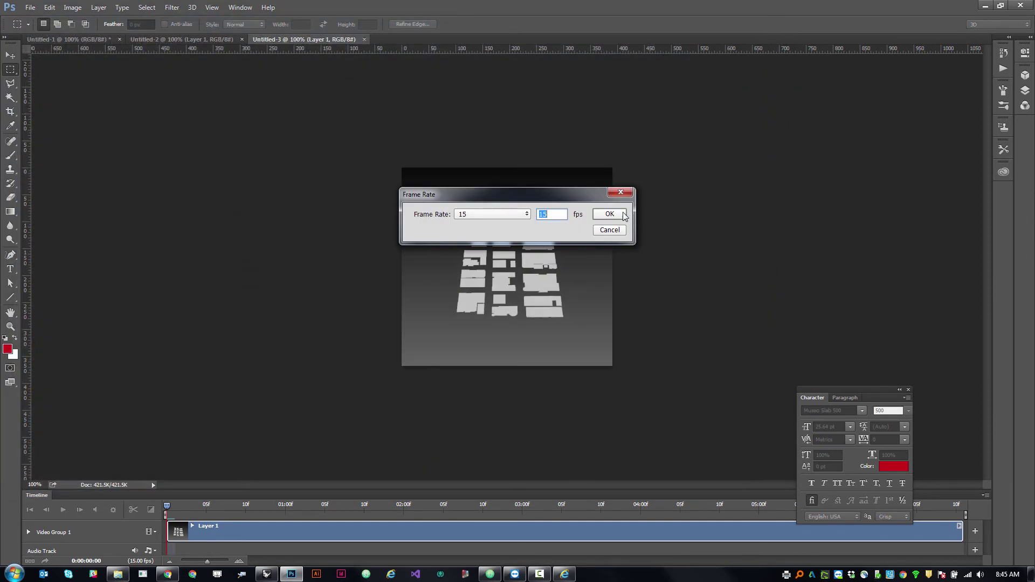
click(623, 213)
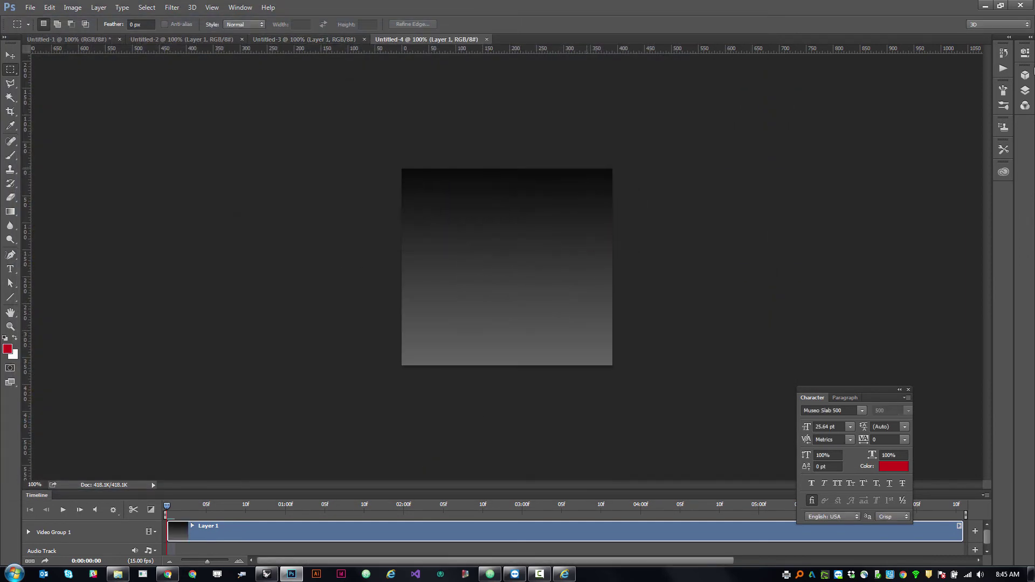
- Copy the Right sequence's video layer from Untitled-4 into the Perspective document Untitled-3 with the Move tool
click(1025, 90)
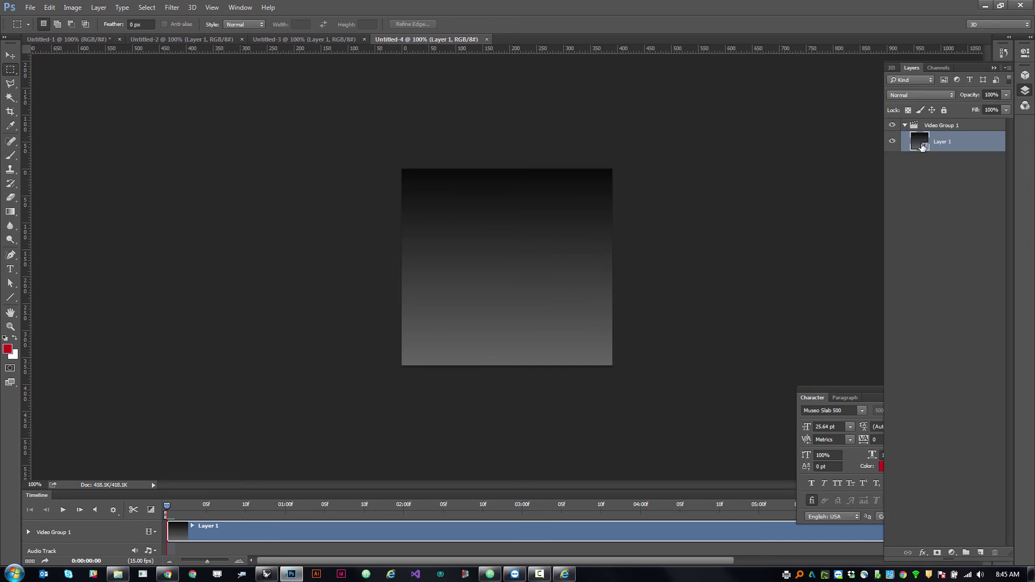
click(8, 58)
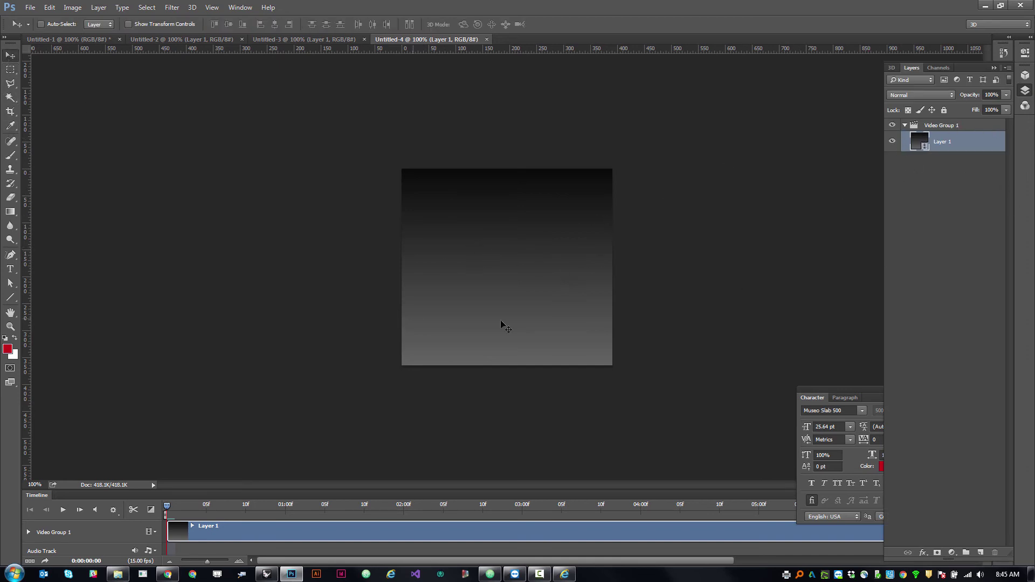
mouse_move(956, 151)
mouse_down()
mouse_move(370, 173)
mouse_move(302, 33)
mouse_move(1002, 177)
mouse_move(938, 141)
mouse_up()
drag(576, 252, 638, 265)
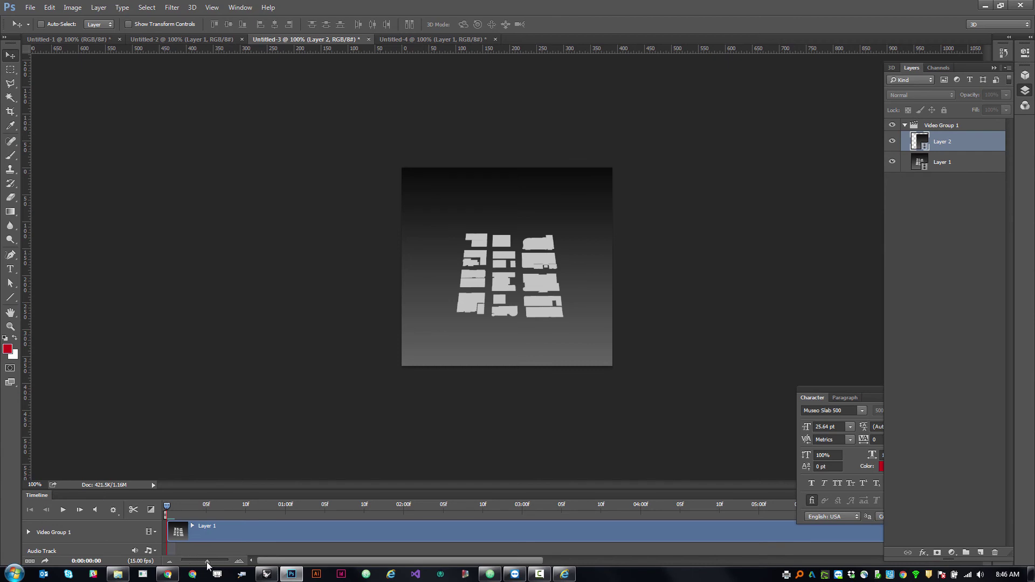
- Take both video layers out of Video Group 1, delete the empty group, and start the Layer 2 clip at the beginning of the timeline
drag(207, 564, 198, 564)
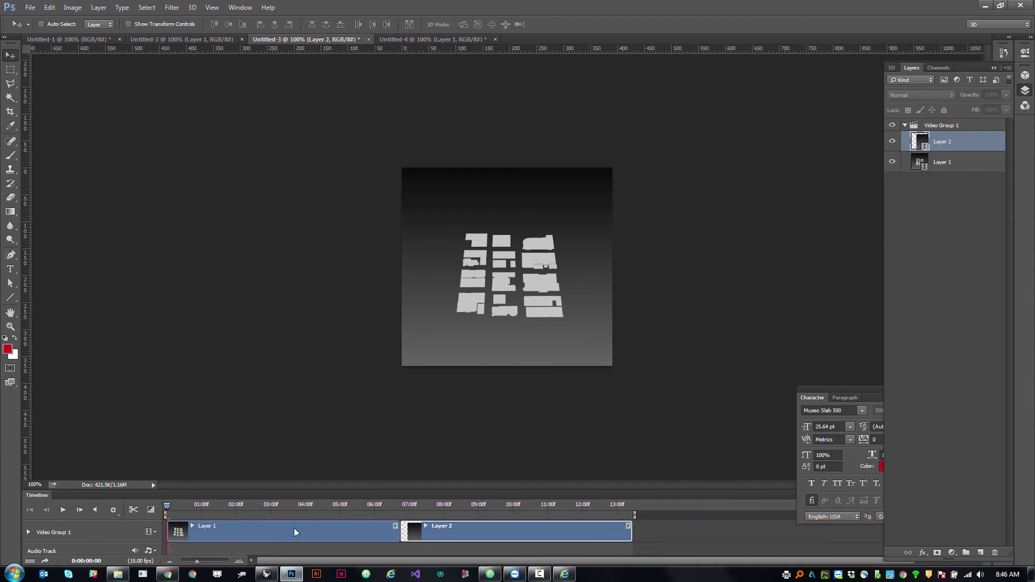
drag(939, 142, 925, 121)
drag(930, 165, 933, 141)
click(933, 166)
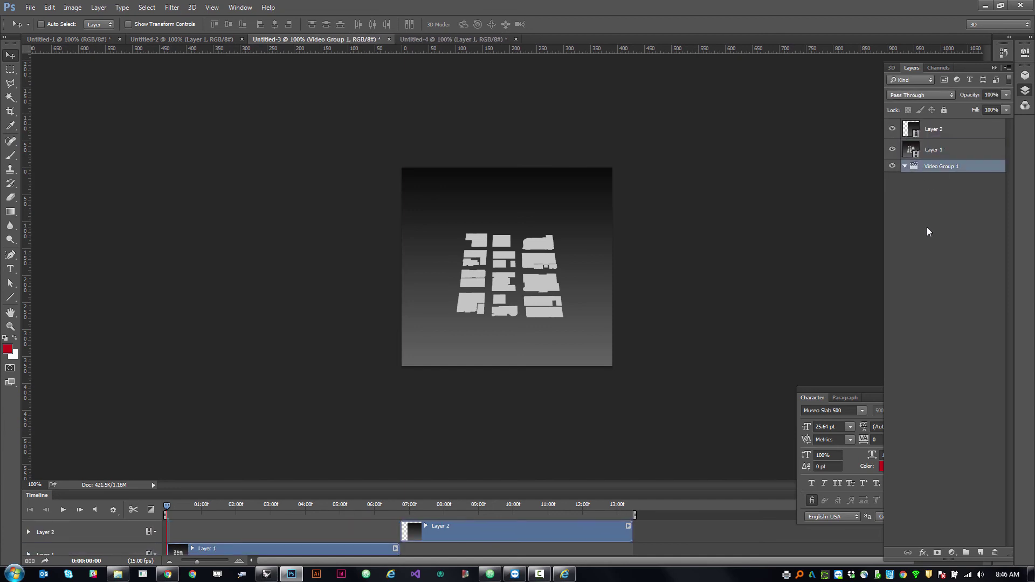
key(Delete)
drag(474, 533, 240, 532)
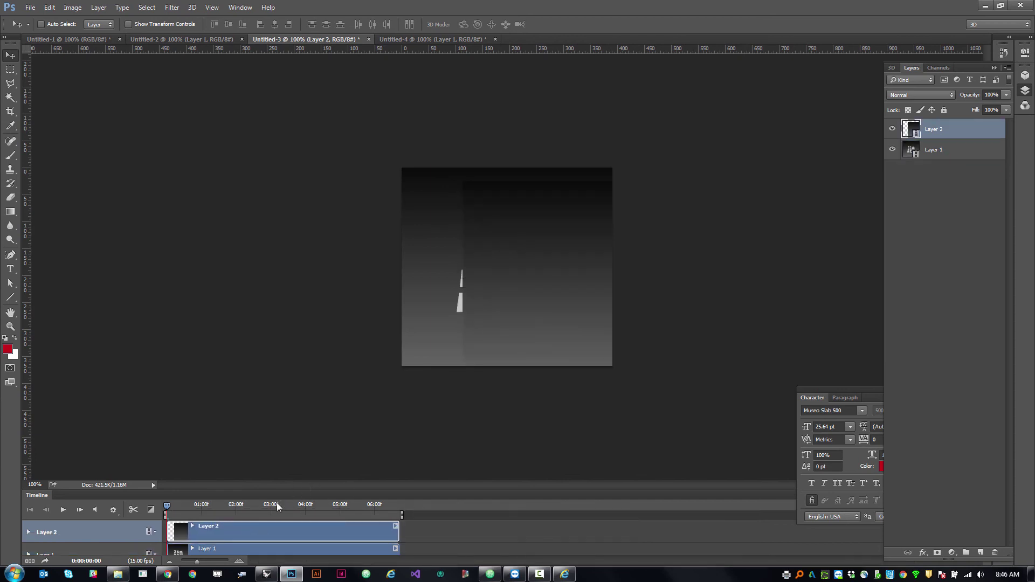
- Copy the Front sequence's video layer from Untitled-2 into the Perspective document Untitled-3
click(192, 39)
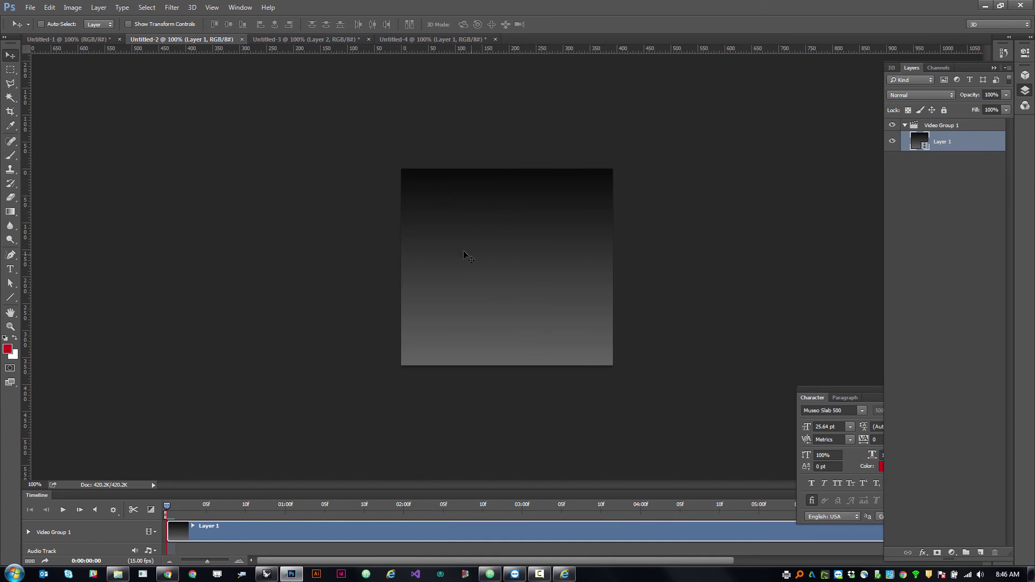
drag(462, 253, 487, 261)
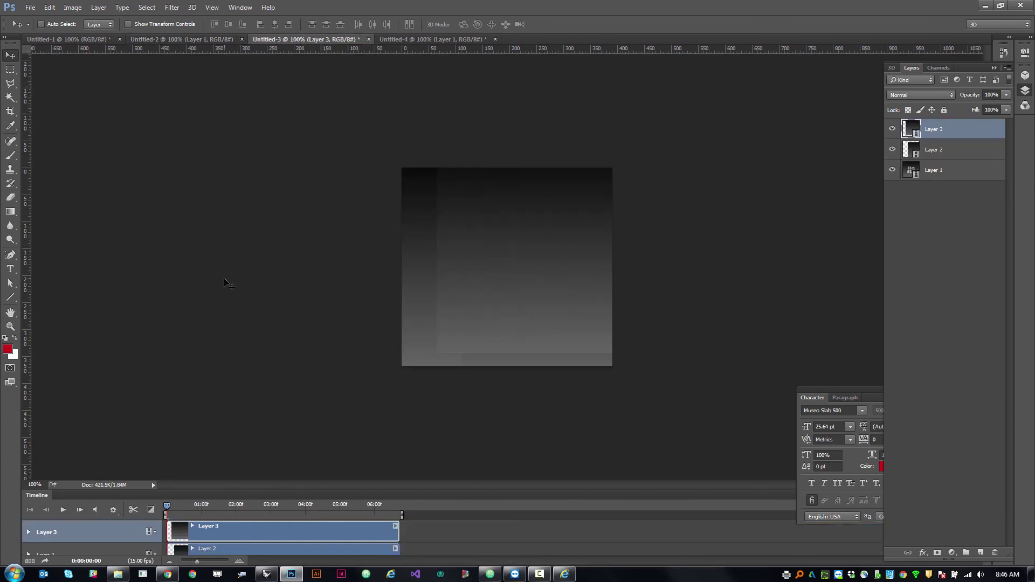
- Enlarge the canvas with the Crop tool to about twice its width and height, adding space to the left of and below the image
key(ctrl+minus)
key(ctrl+minus)
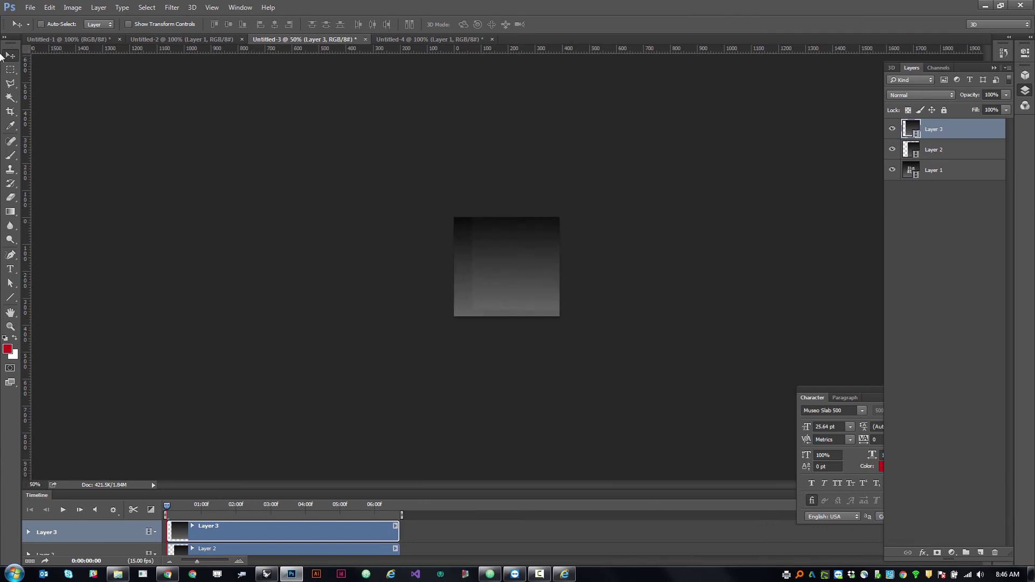
click(10, 111)
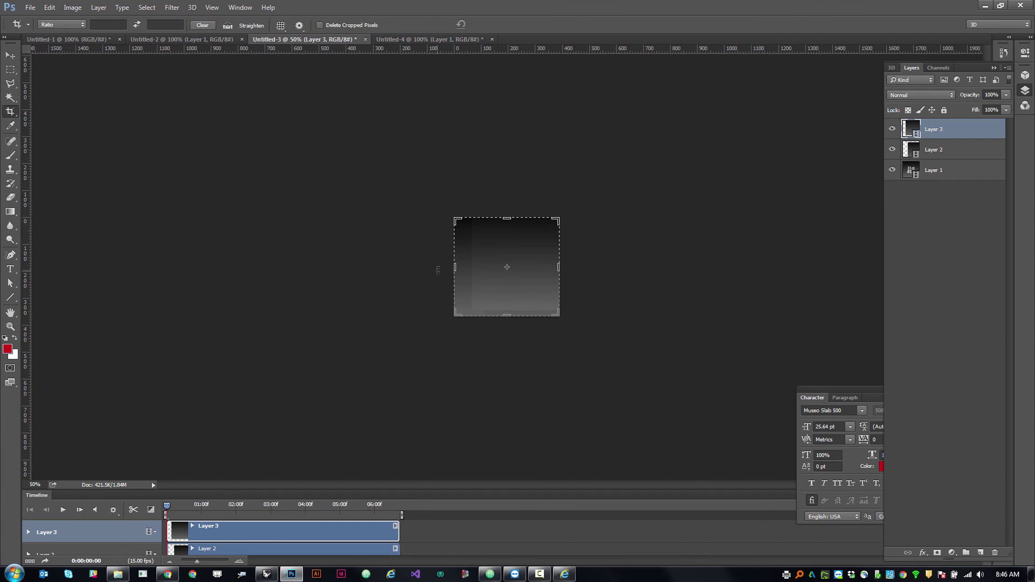
drag(439, 269, 399, 278)
drag(508, 317, 505, 383)
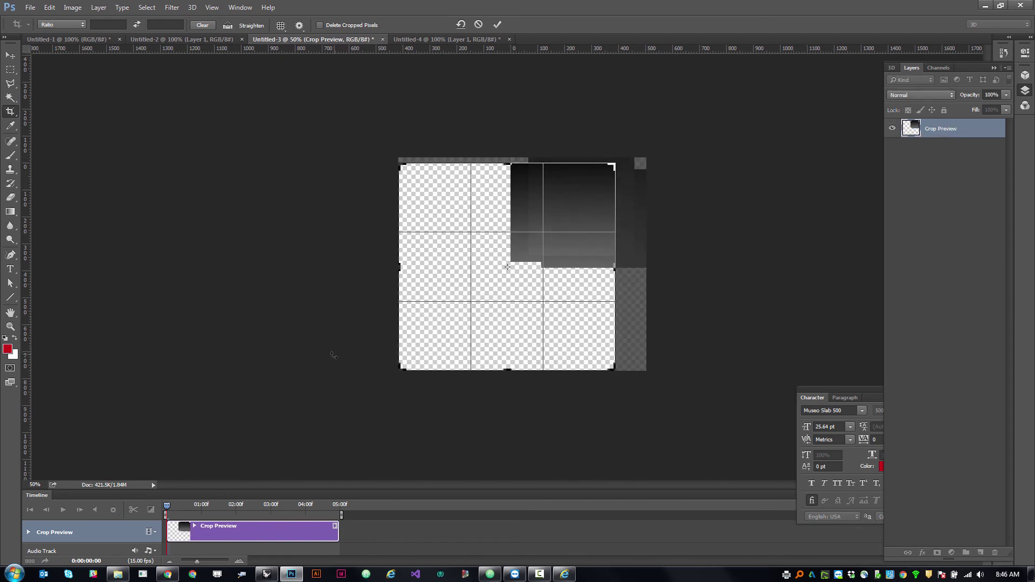
double_click(539, 335)
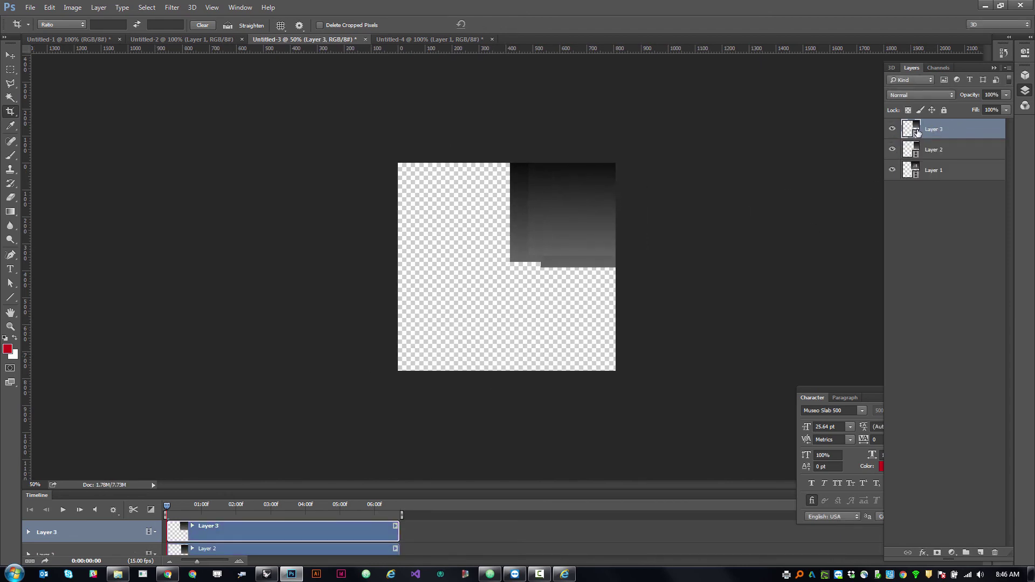
- Move Layer 3 to the canvas's lower-left quadrant, Layer 2 to the upper-left and the Perspective layer to the lower-right
click(9, 57)
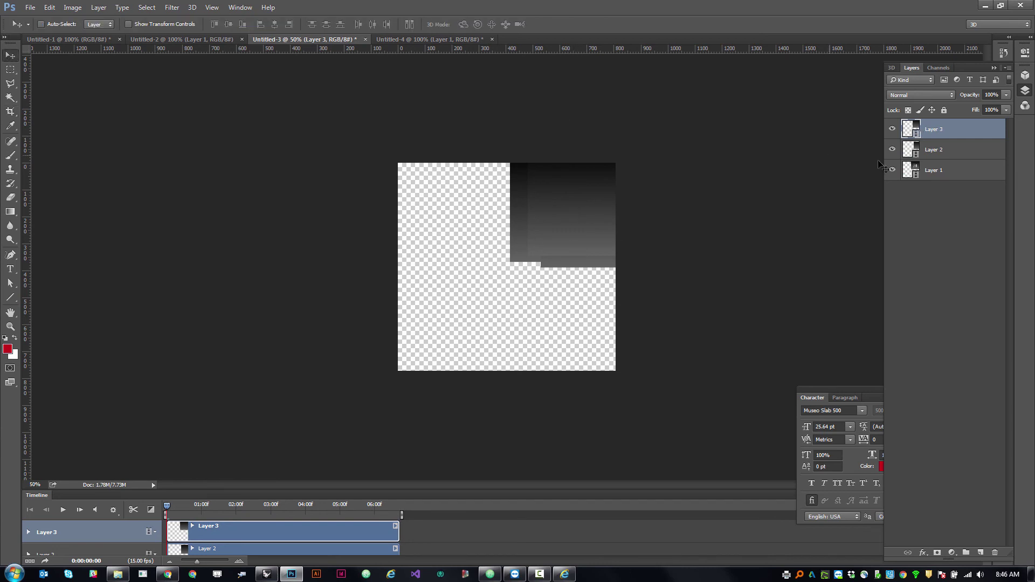
drag(542, 232, 432, 334)
click(919, 148)
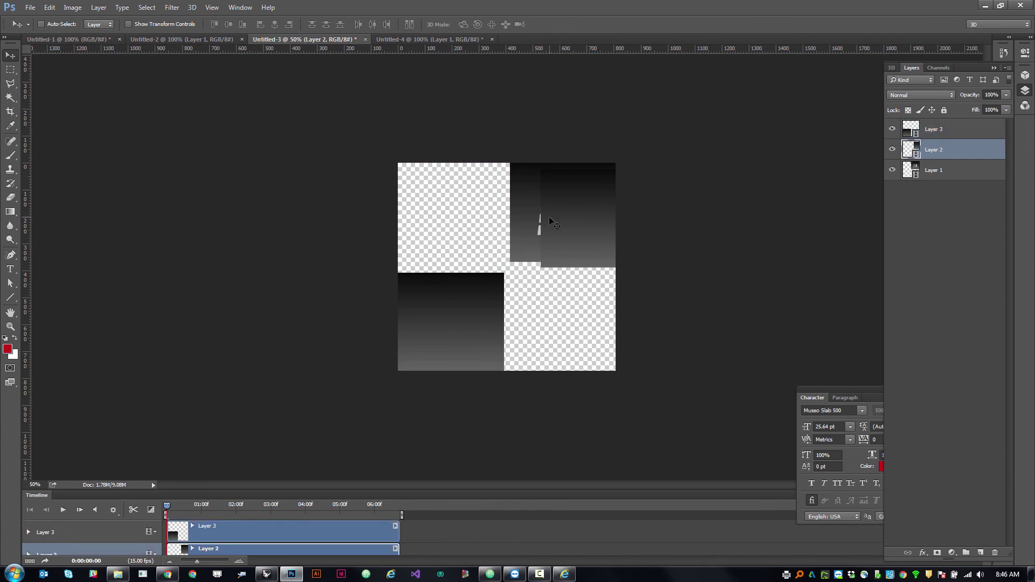
drag(545, 219, 407, 228)
click(935, 171)
drag(559, 231, 553, 342)
- Crop the canvas to the outer edges of the arranged views
key(c)
drag(613, 167, 611, 173)
key(Return)
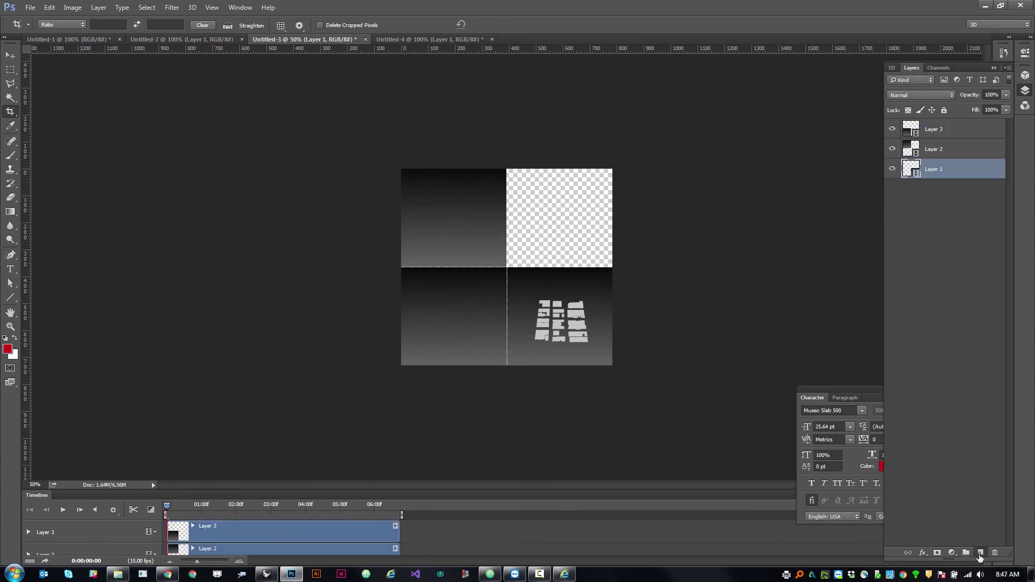
- Add a new layer filled with black and place it beneath all the video layers as the background
click(981, 553)
key(alt+BackSpace)
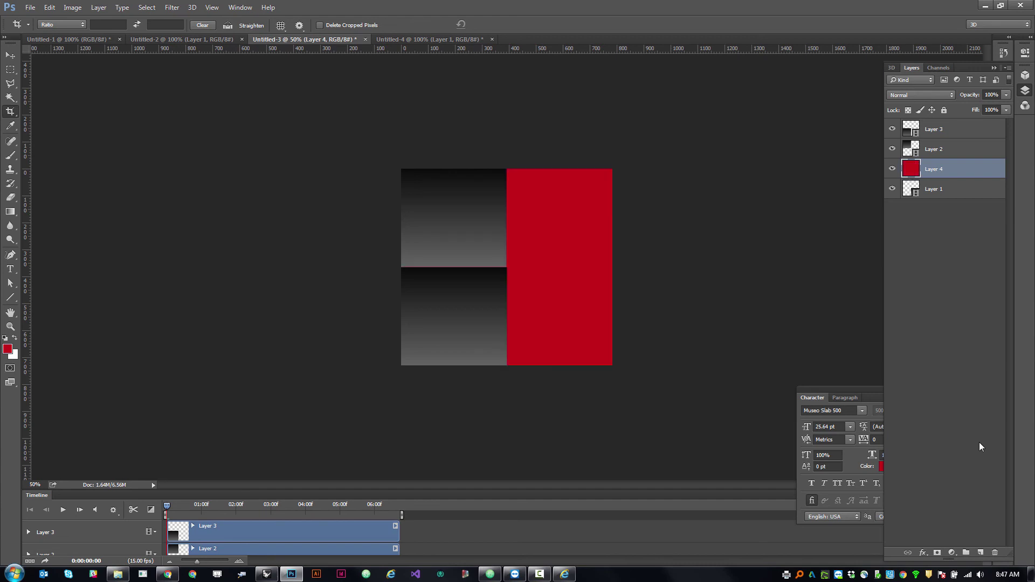
key(s)
key(d)
key(ctrl+BackSpace)
key(alt+BackSpace)
key(ctrl+bracketleft)
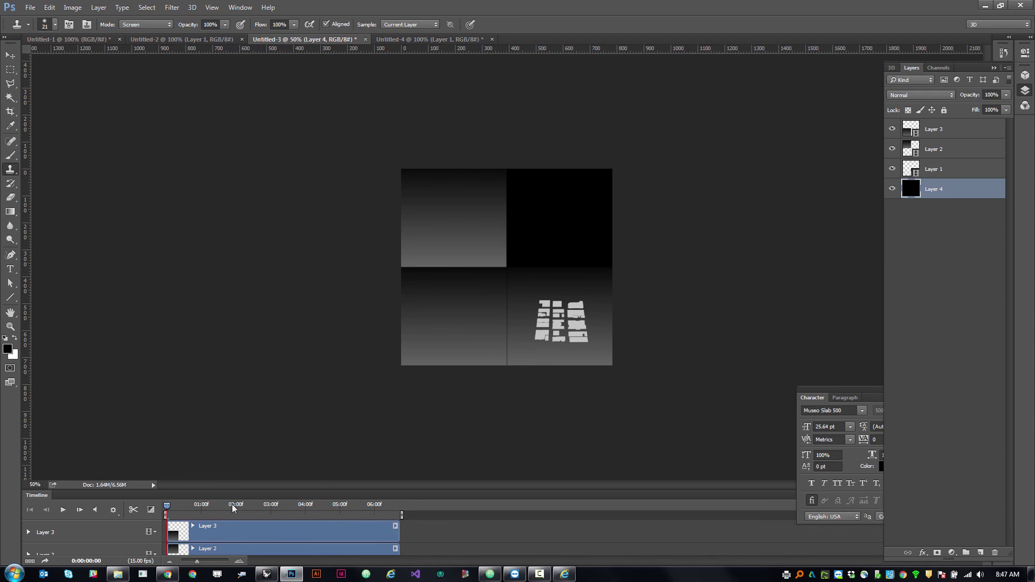
- Extend the black Layer 4 clip to the end of the video clips and play the combined animation
drag(184, 490, 188, 387)
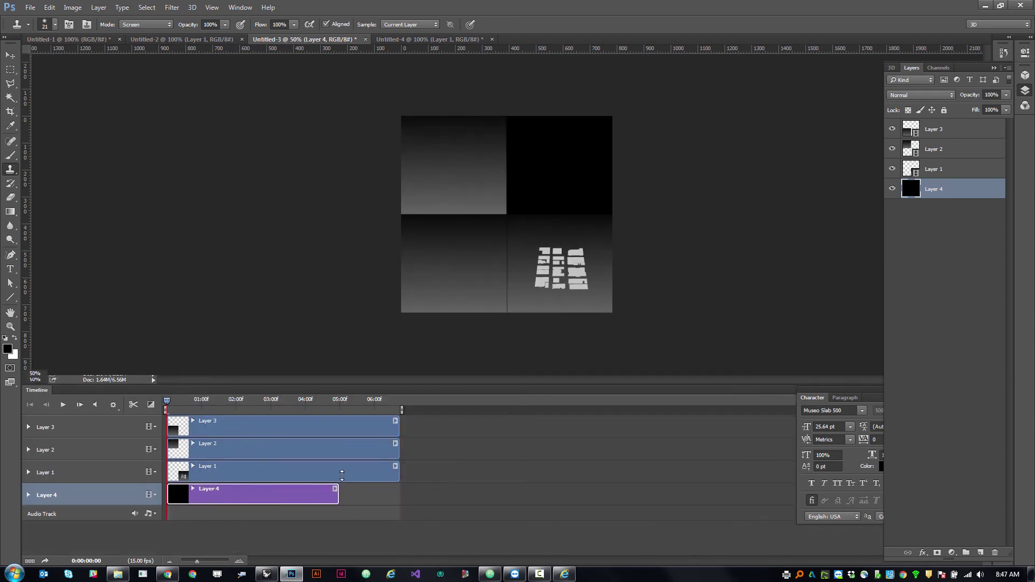
drag(336, 494, 399, 488)
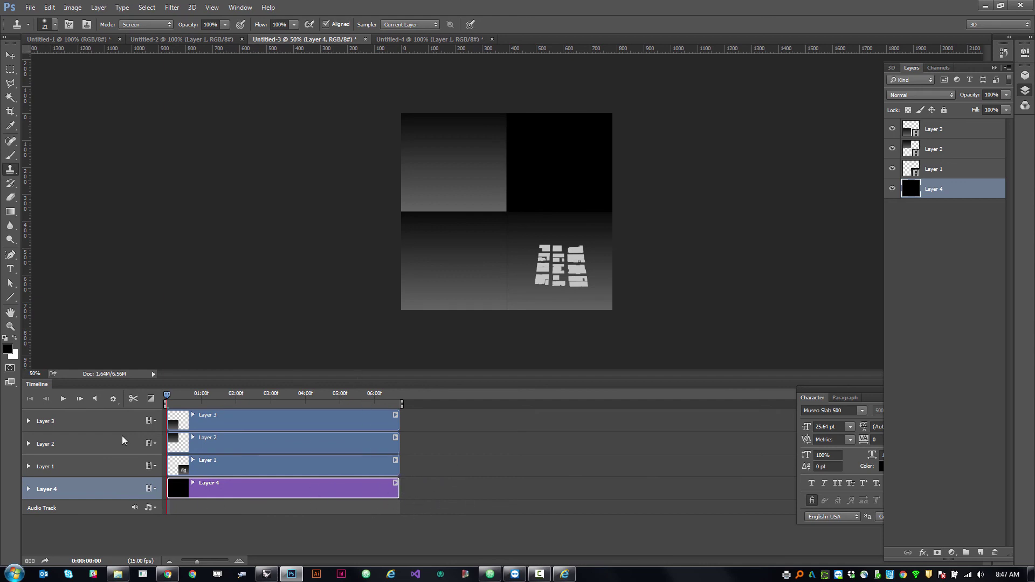
click(63, 399)
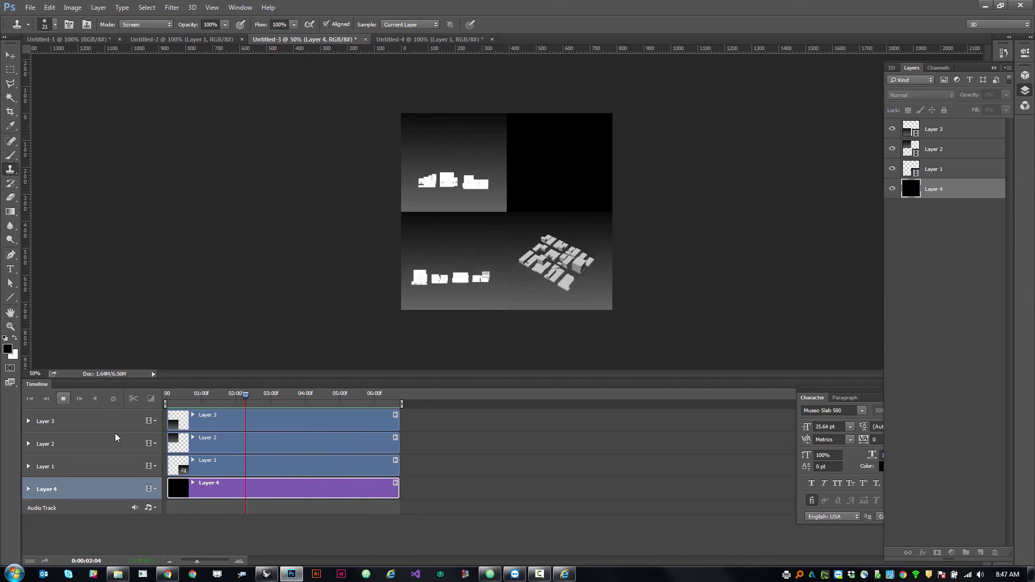
- Switch to Rhino and review the Grasshopper definition from the Graph Mapper slider through the camera controls to SaveView
mouse_move(259, 577)
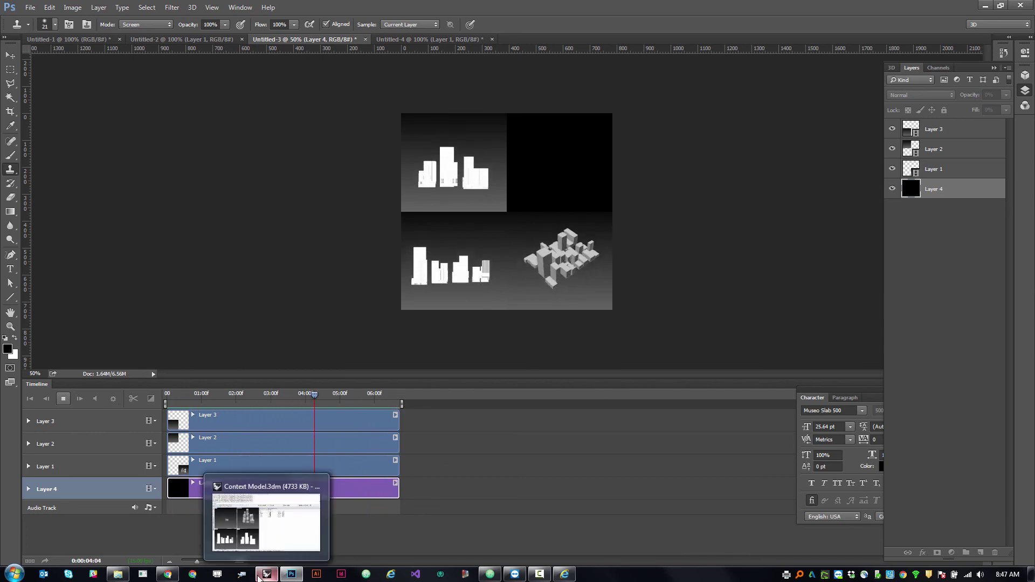
click(265, 522)
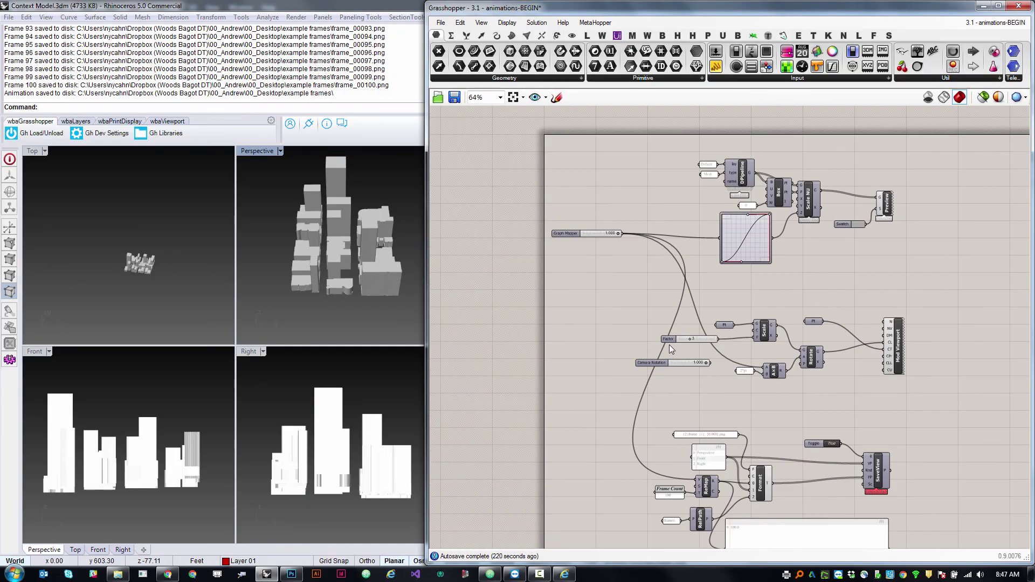
scroll(719, 471, up, 3)
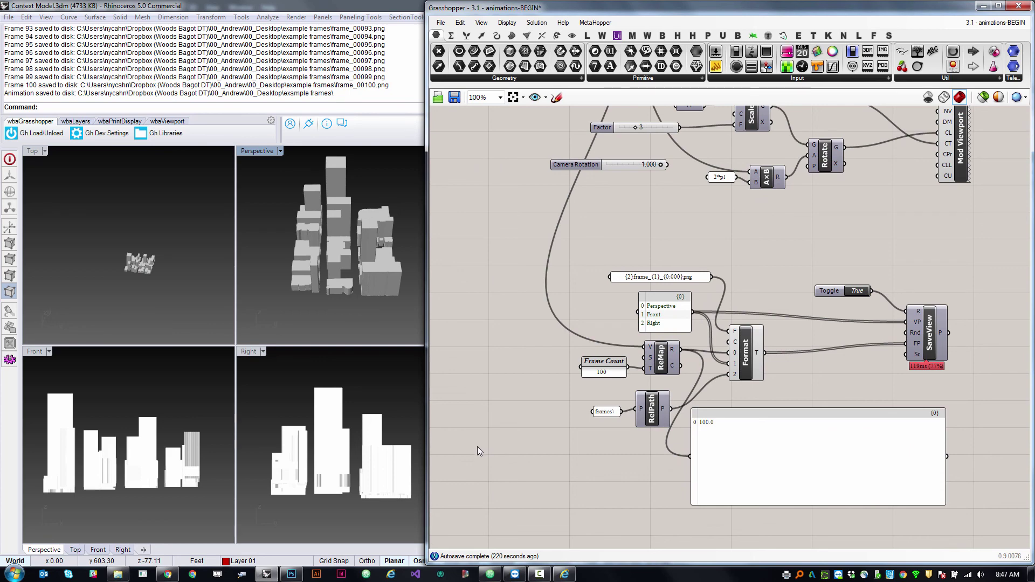
scroll(498, 409, down, 3)
scroll(493, 140, up, 3)
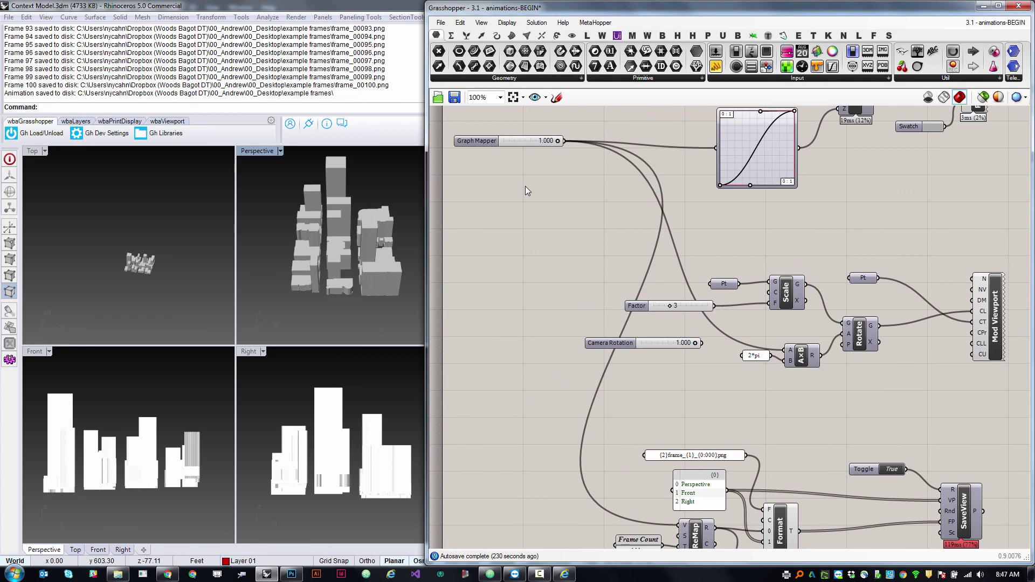
scroll(776, 424, down, 3)
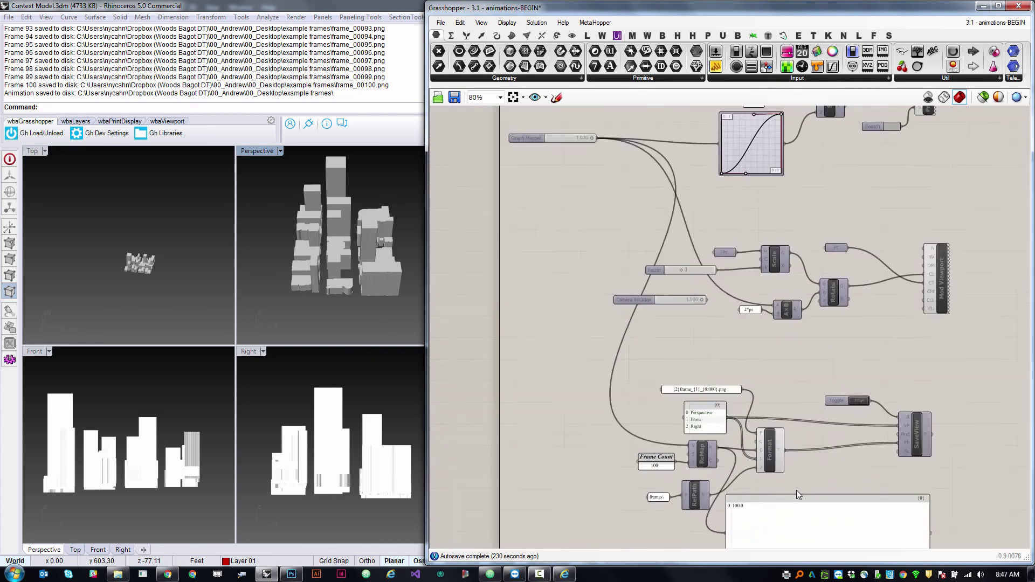